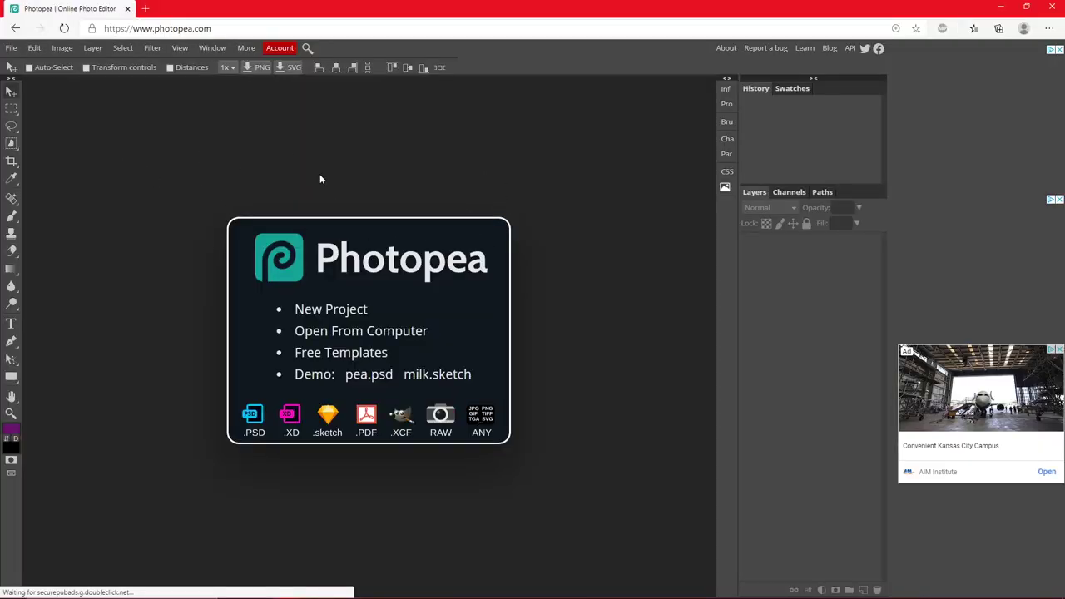
Start setting up a new project and review its width, height and background settings
click(11, 48)
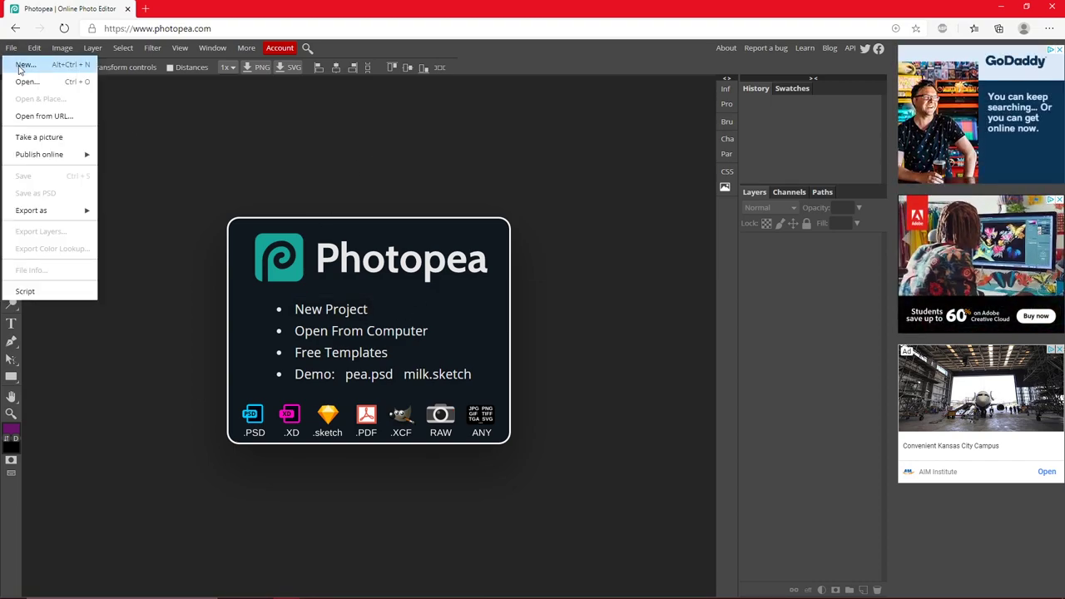
click(316, 308)
click(321, 308)
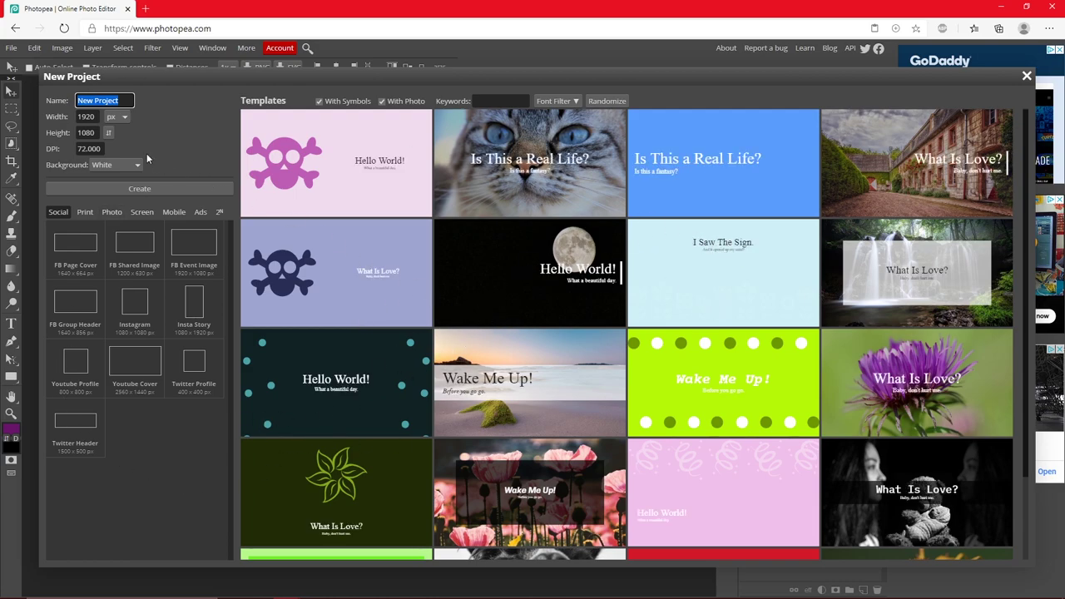
click(88, 119)
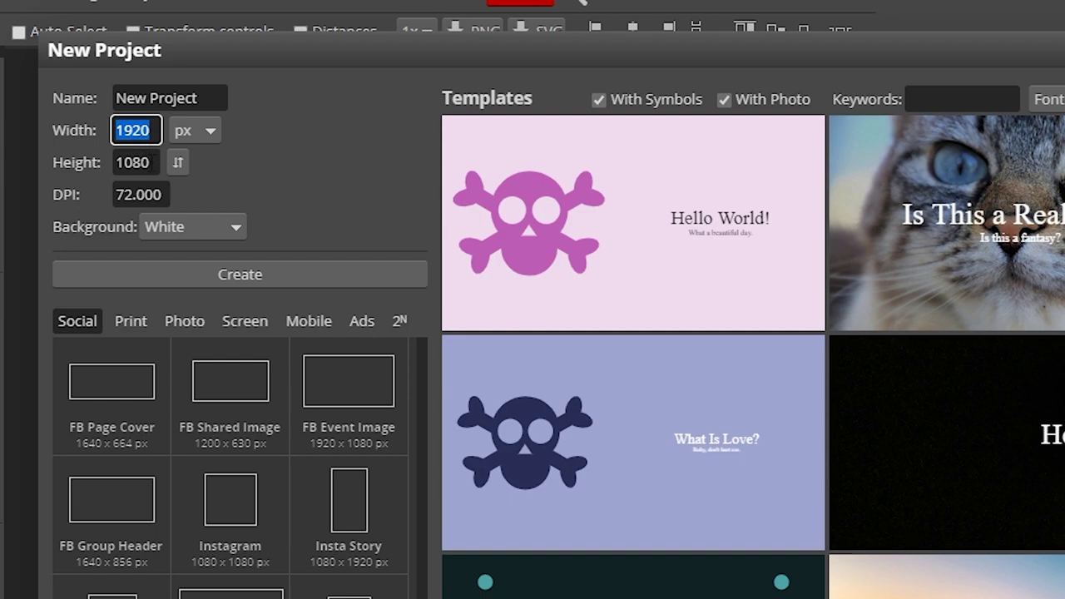
click(95, 159)
click(84, 128)
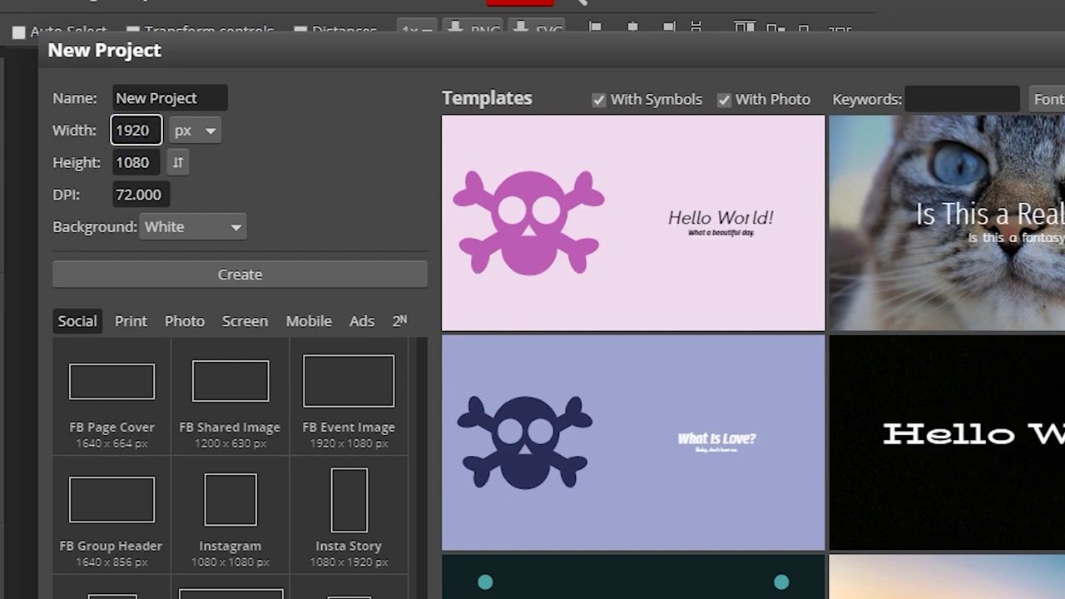
click(87, 154)
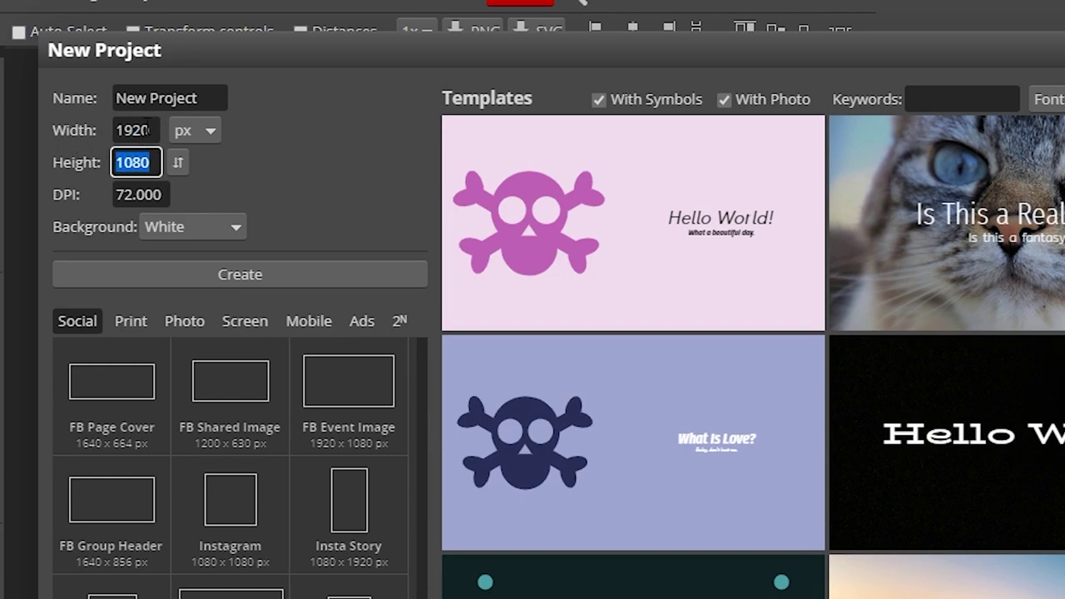
click(83, 129)
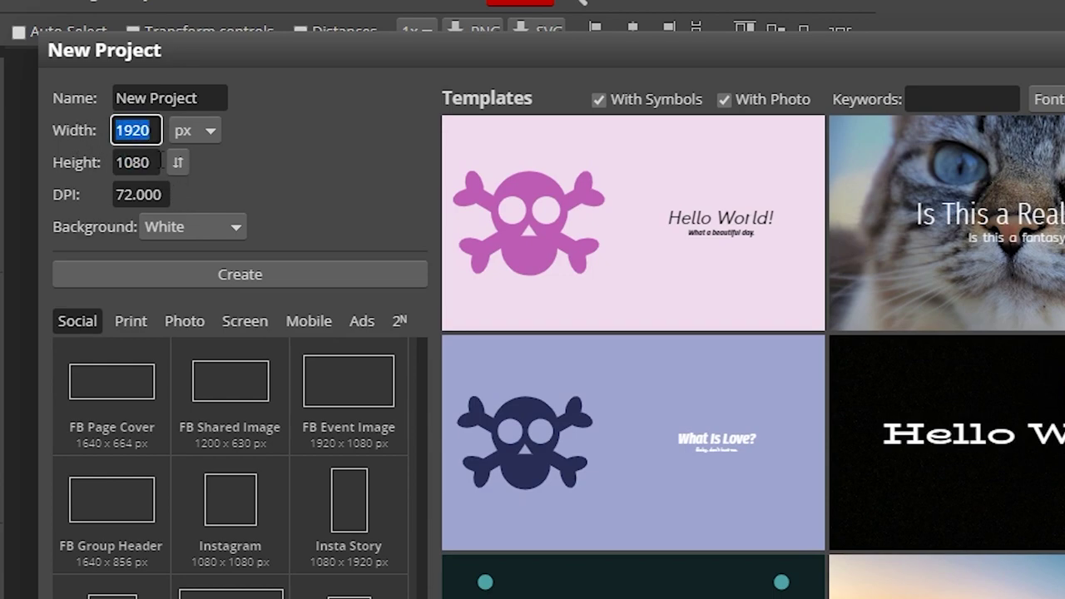
click(203, 133)
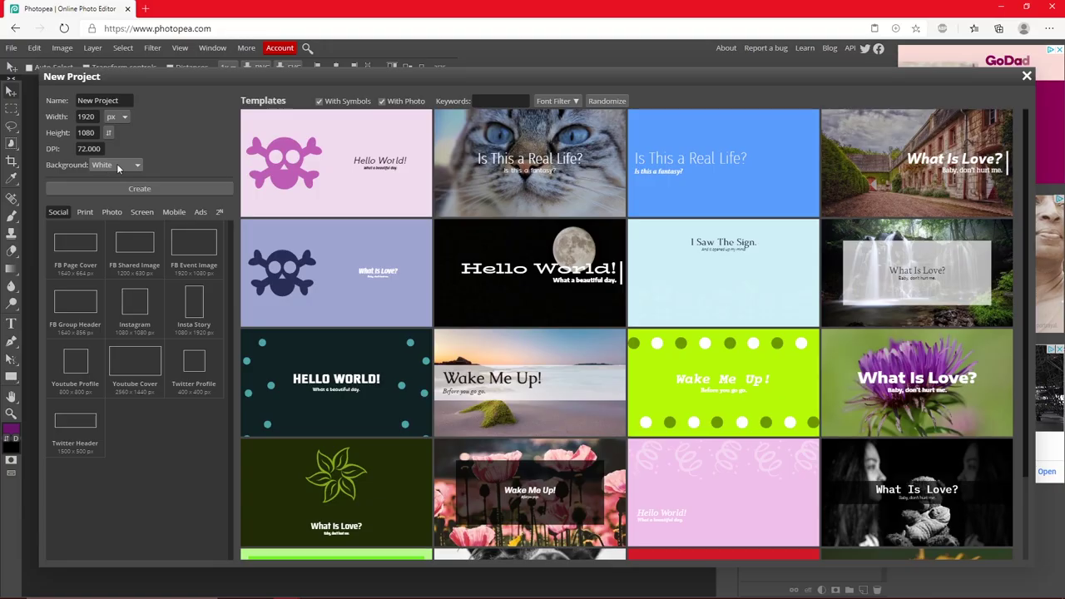
click(190, 231)
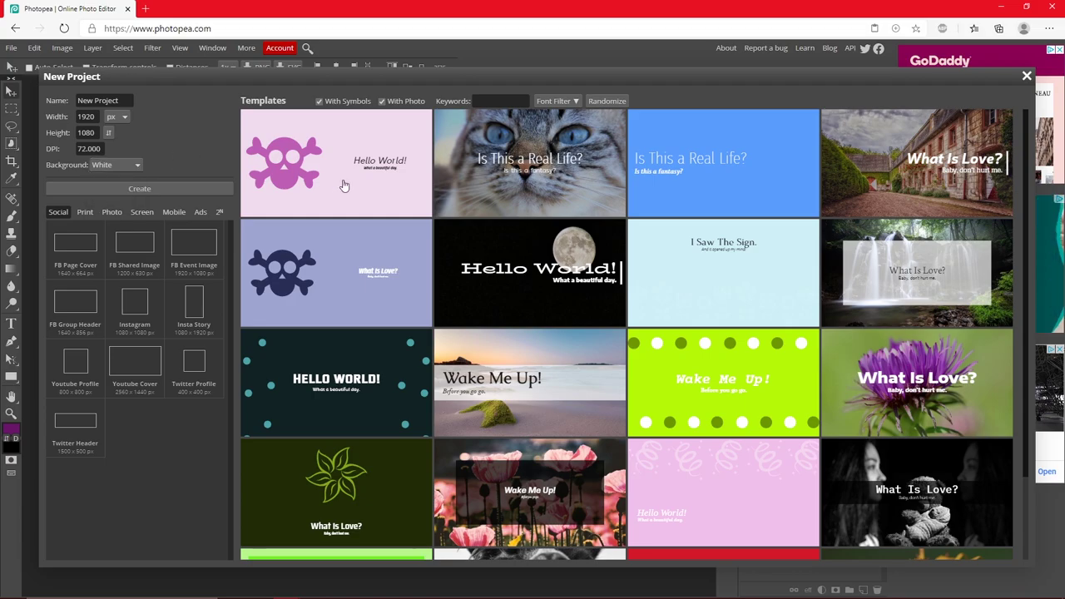
Set the new project's canvas size to 1280 px wide and 720 px high
scroll(409, 194, down, 1)
scroll(410, 194, down, 15)
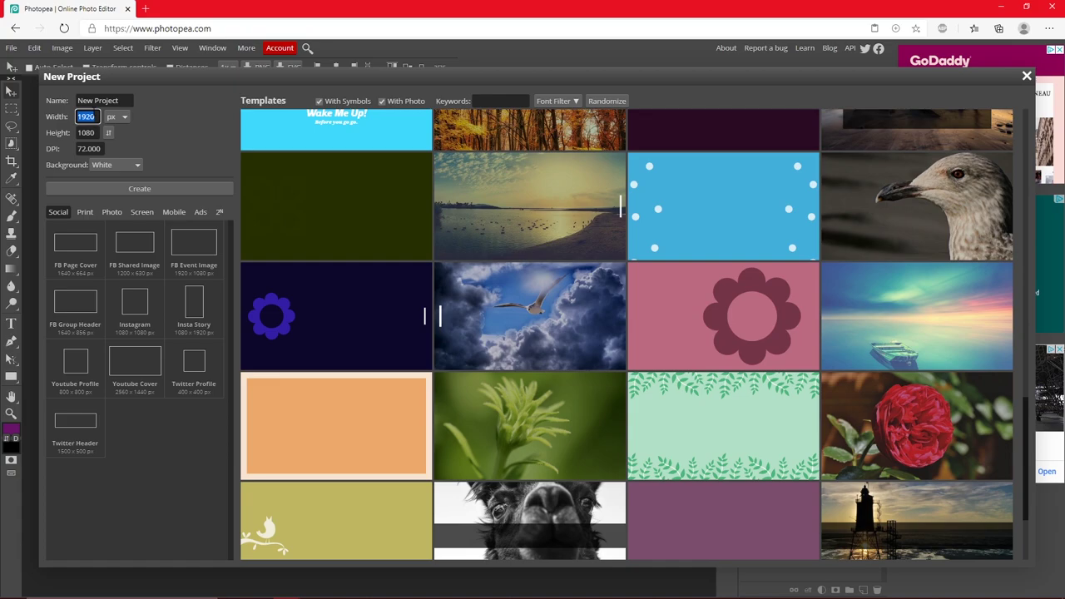
text(1280)
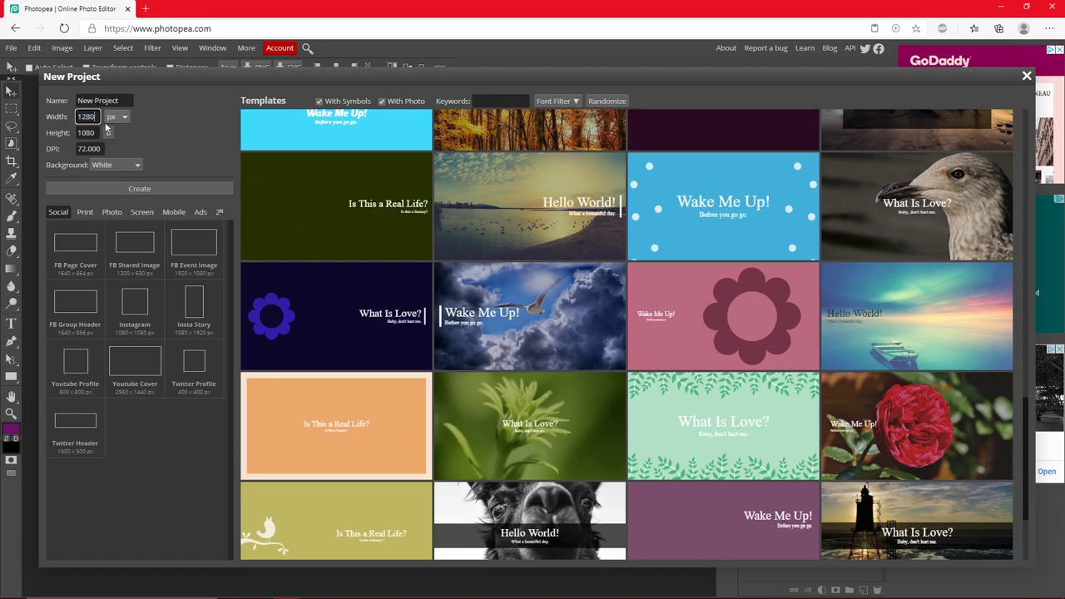
key(Tab)
text(720)
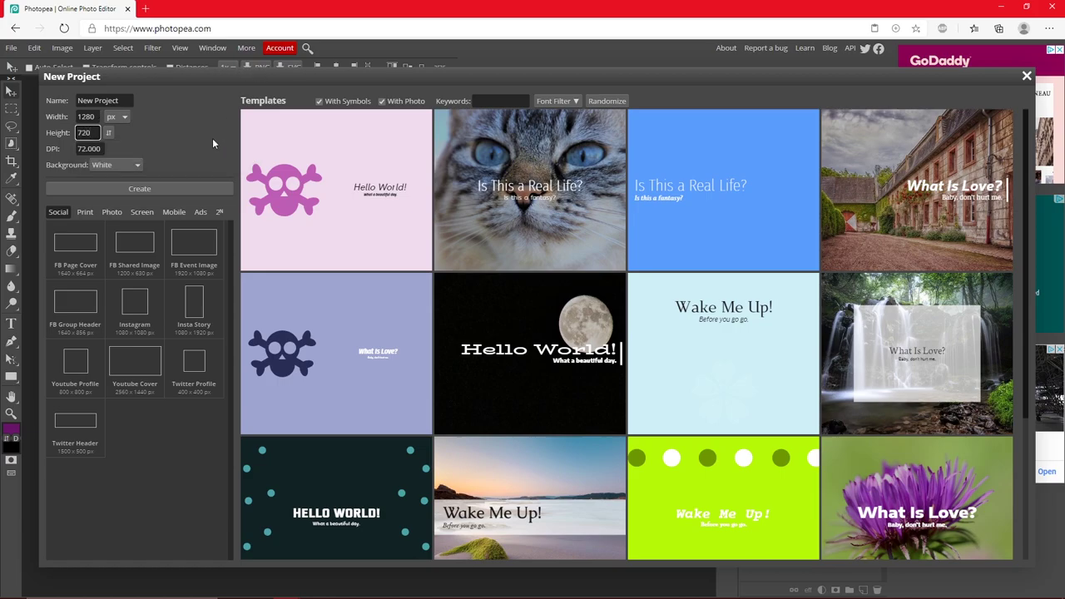
Browse the template gallery and create the blank project with a white background instead of using a template
scroll(541, 246, down, 15)
scroll(484, 243, down, 10)
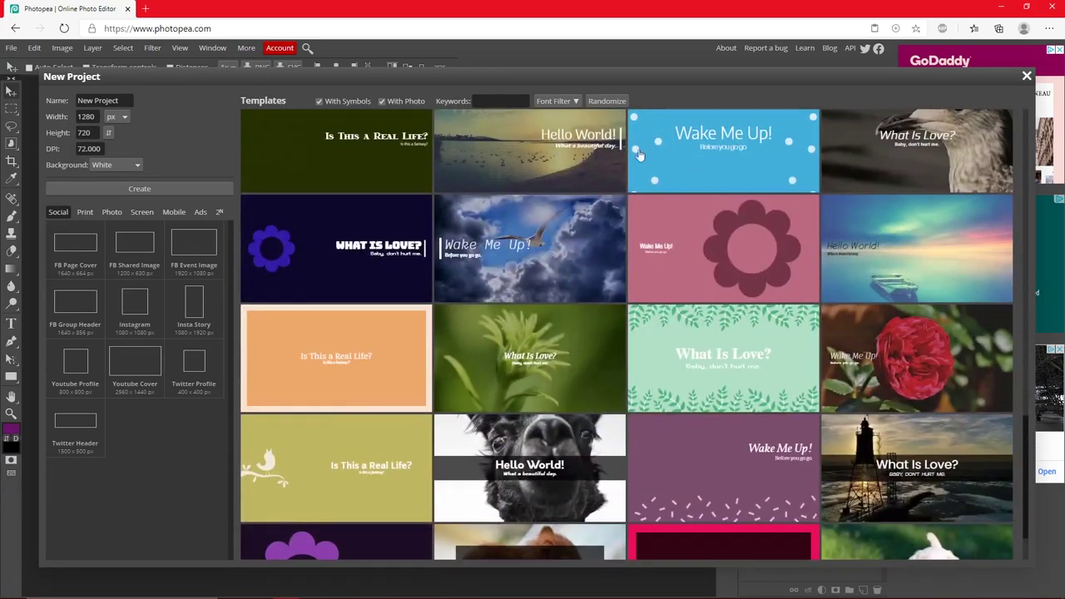
scroll(632, 217, up, 3)
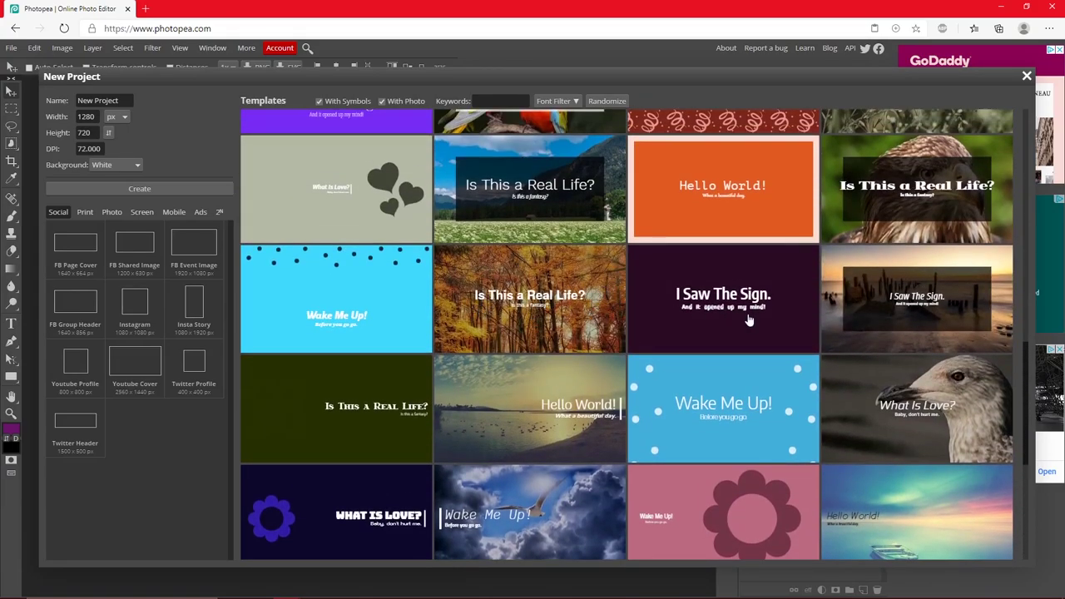
scroll(699, 326, down, 4)
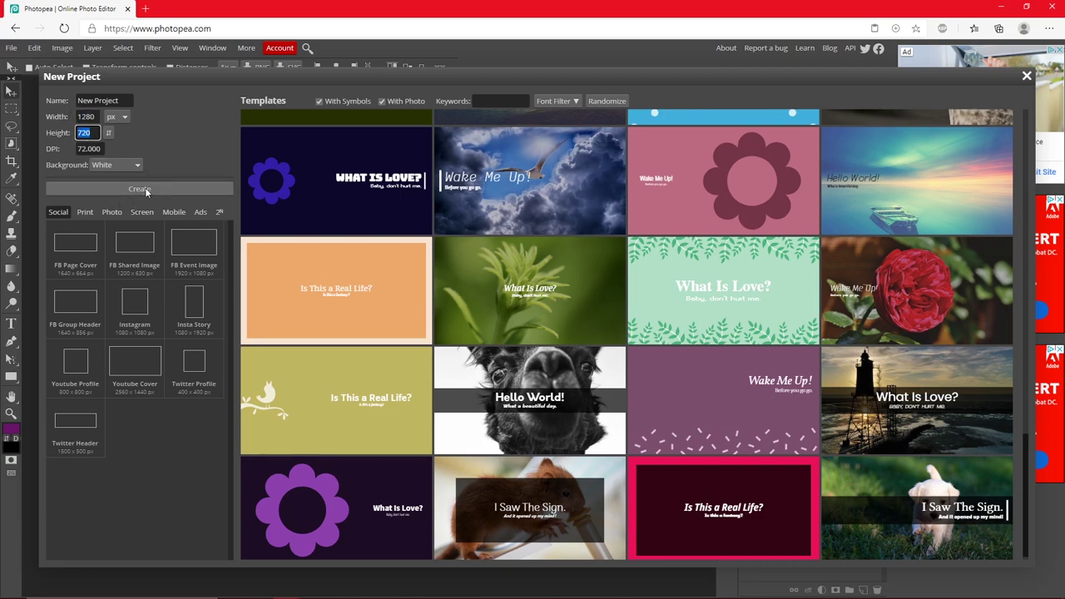
click(183, 189)
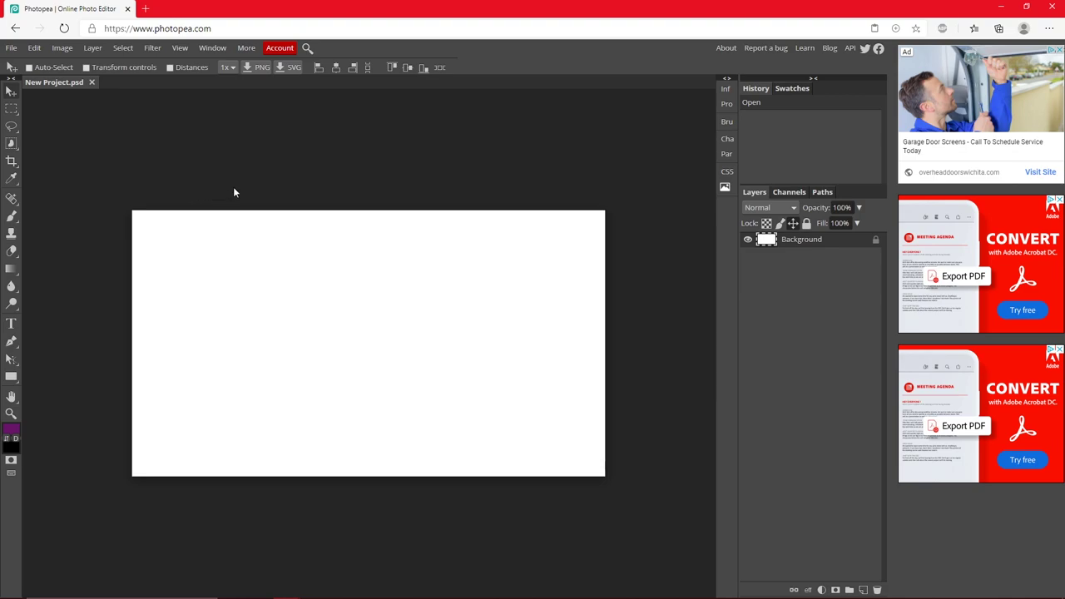
Open the existing image 80s_out from the Creative Cloud Files folder
click(13, 50)
click(46, 79)
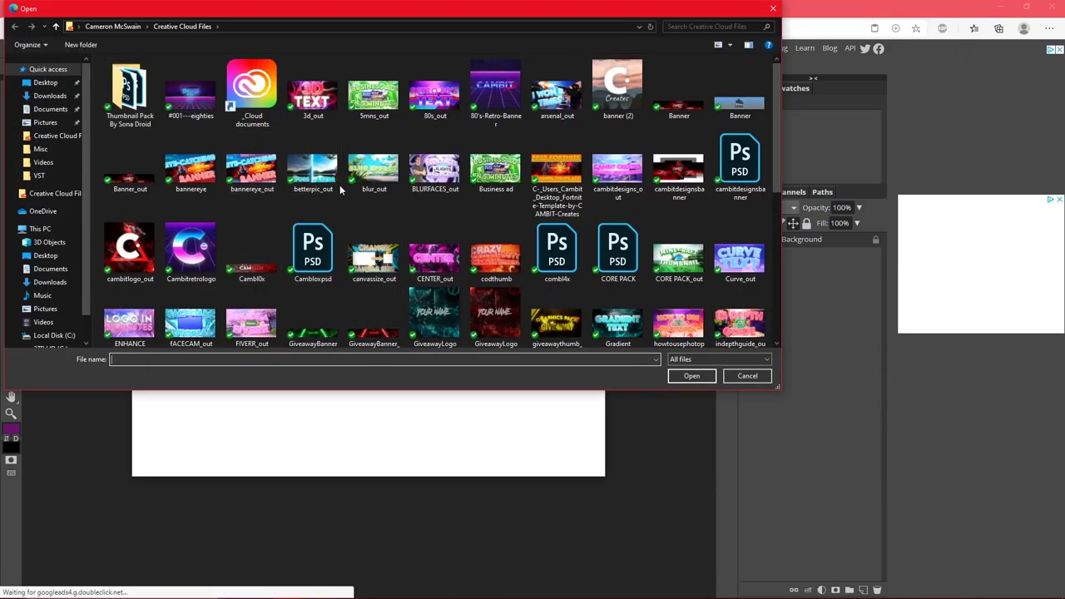
double_click(429, 123)
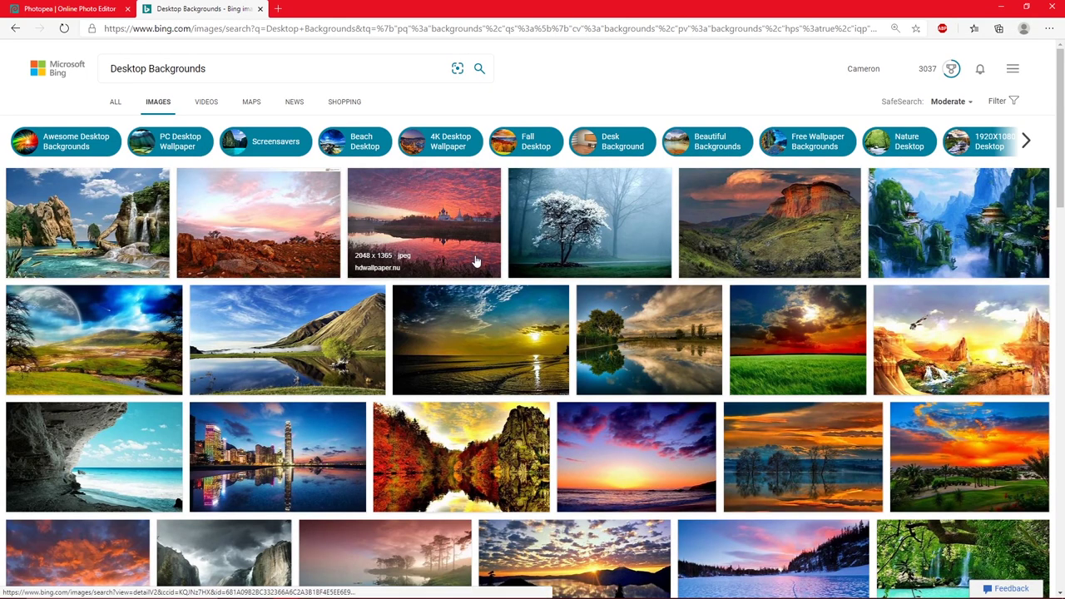
Find the country road landscape among the Bing image results for Desktop Backgrounds and copy the image
scroll(477, 261, down, 5)
scroll(450, 299, up, 5)
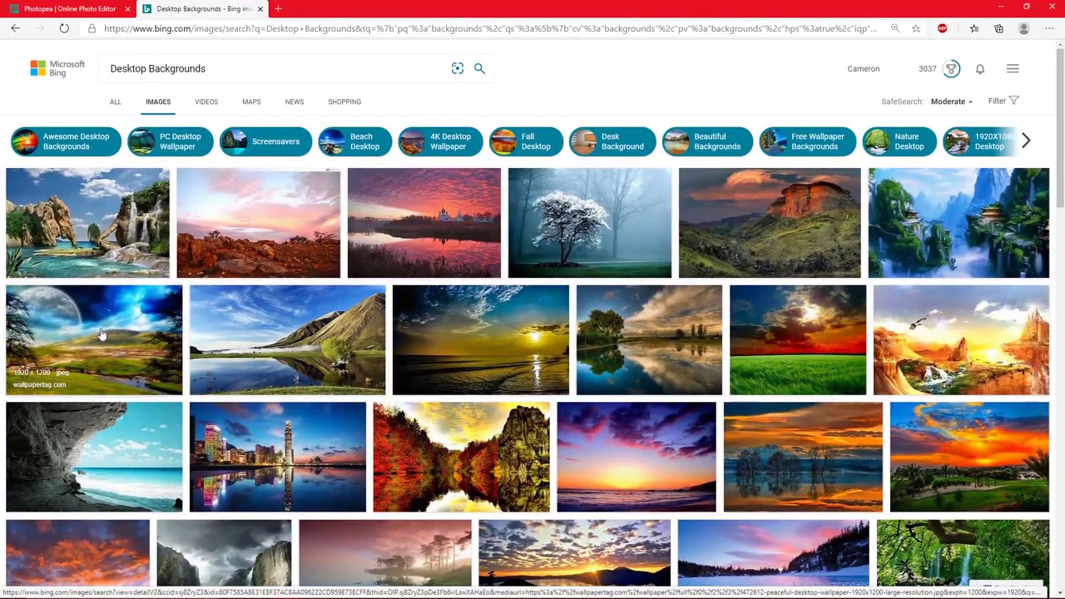
scroll(440, 337, down, 10)
scroll(657, 274, down, 10)
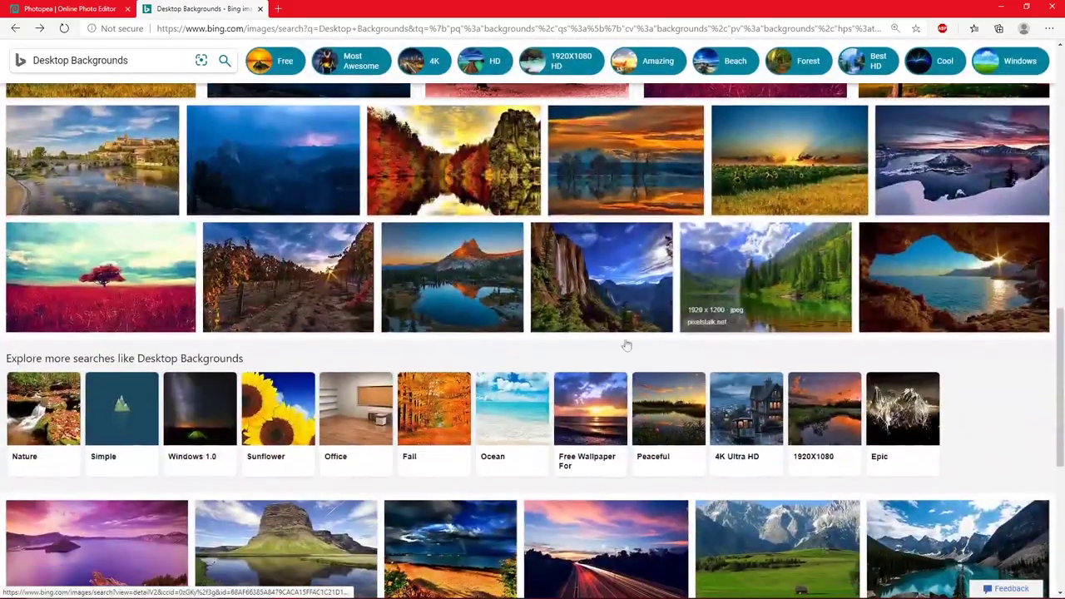
scroll(373, 334, down, 2)
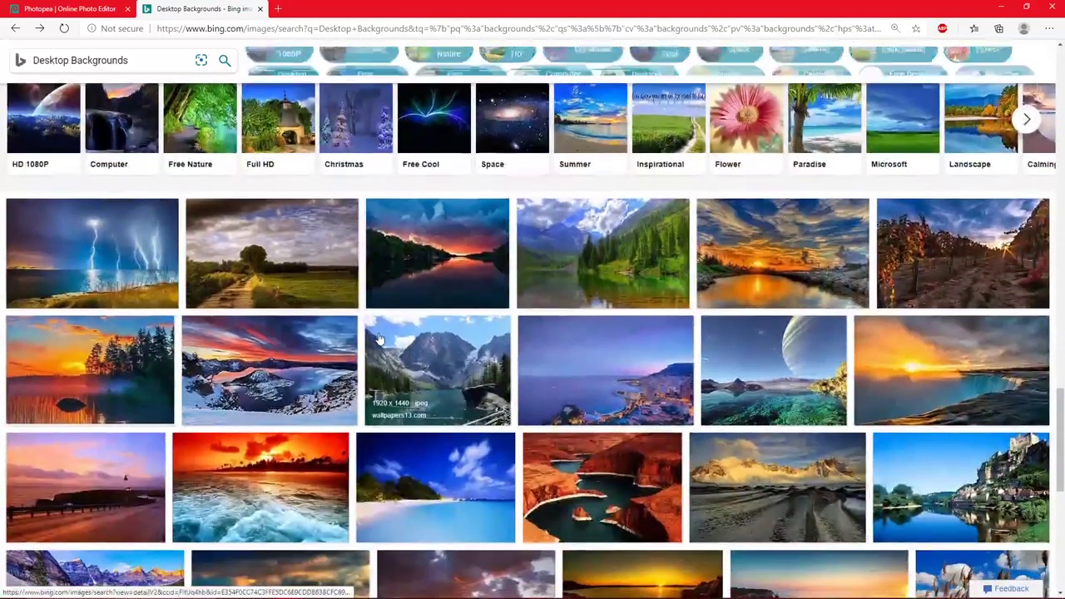
click(293, 266)
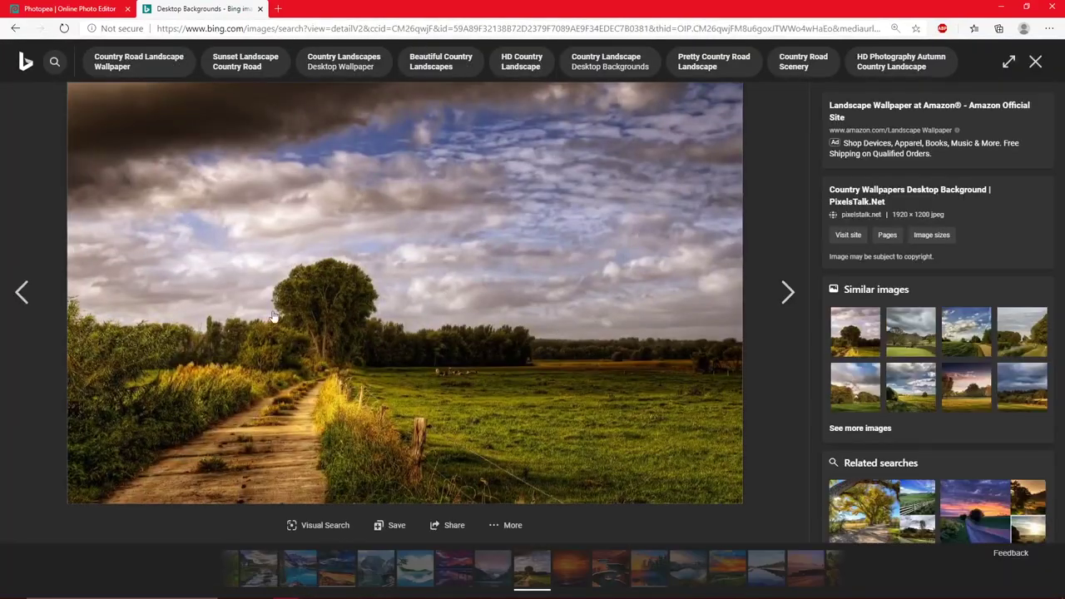
right_click(280, 244)
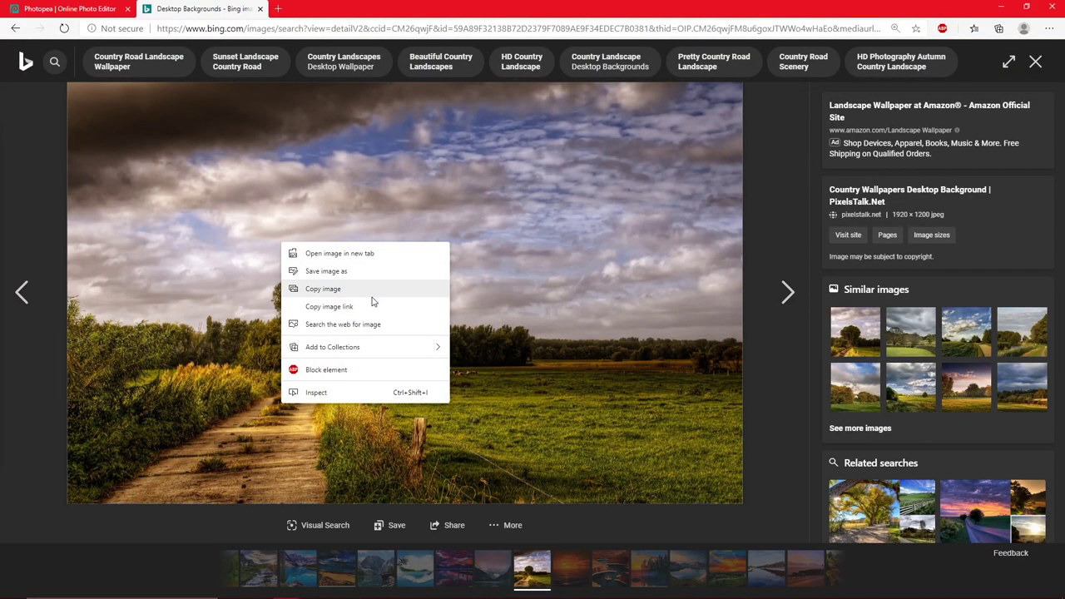
click(374, 291)
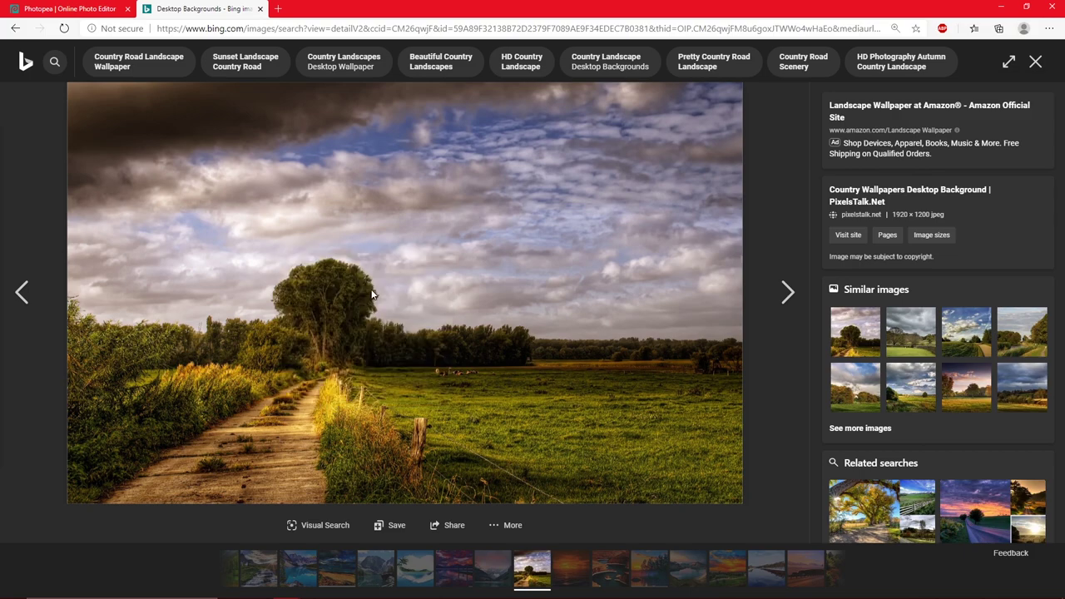
Switch back to Photopea, paste the copied landscape into 80s_out and reposition it over the canvas
click(77, 6)
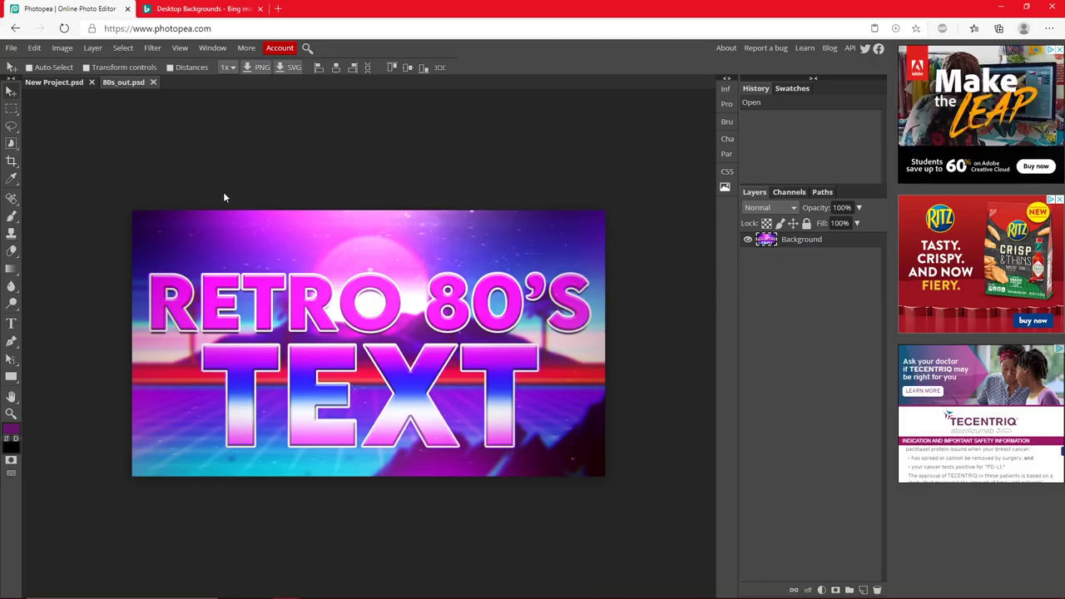
key(ctrl+v)
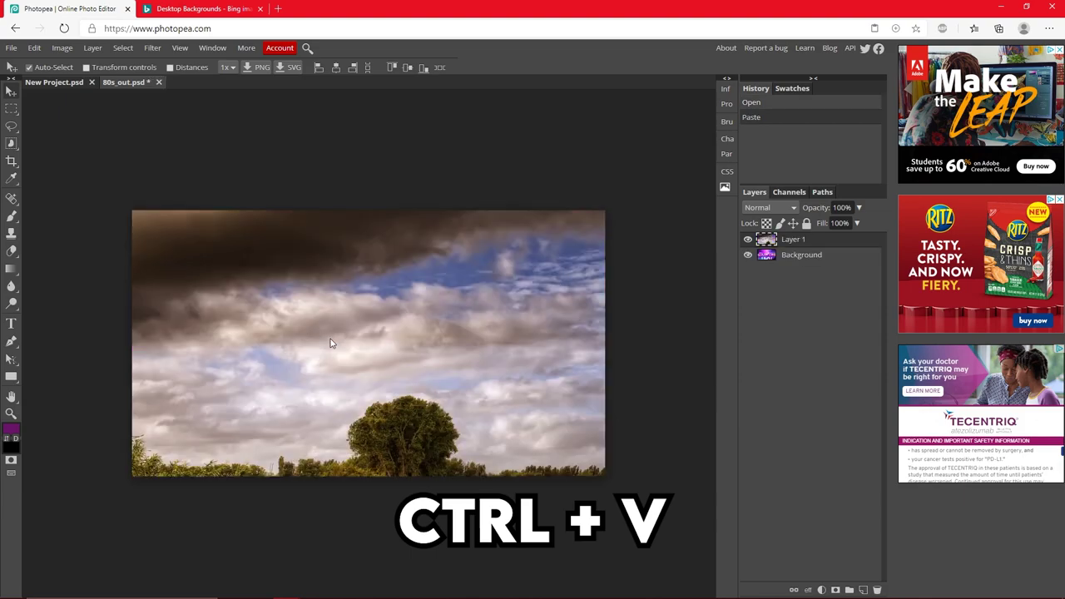
drag(282, 232, 330, 285)
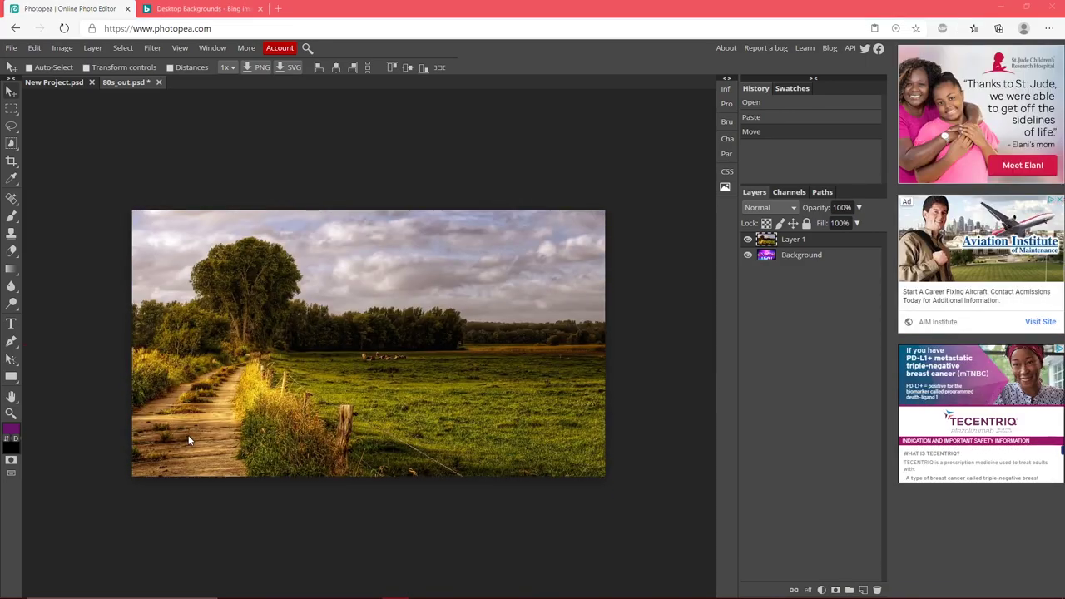
Try to resize and reposition the pasted landscape layer without keeping its proportions, using Free Transform
click(36, 49)
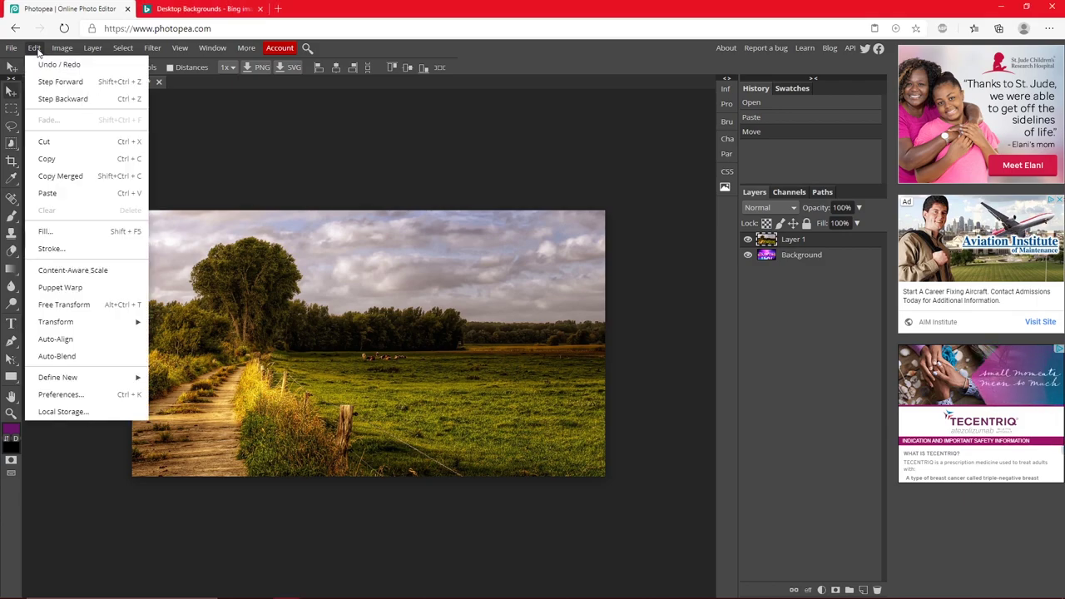
click(139, 306)
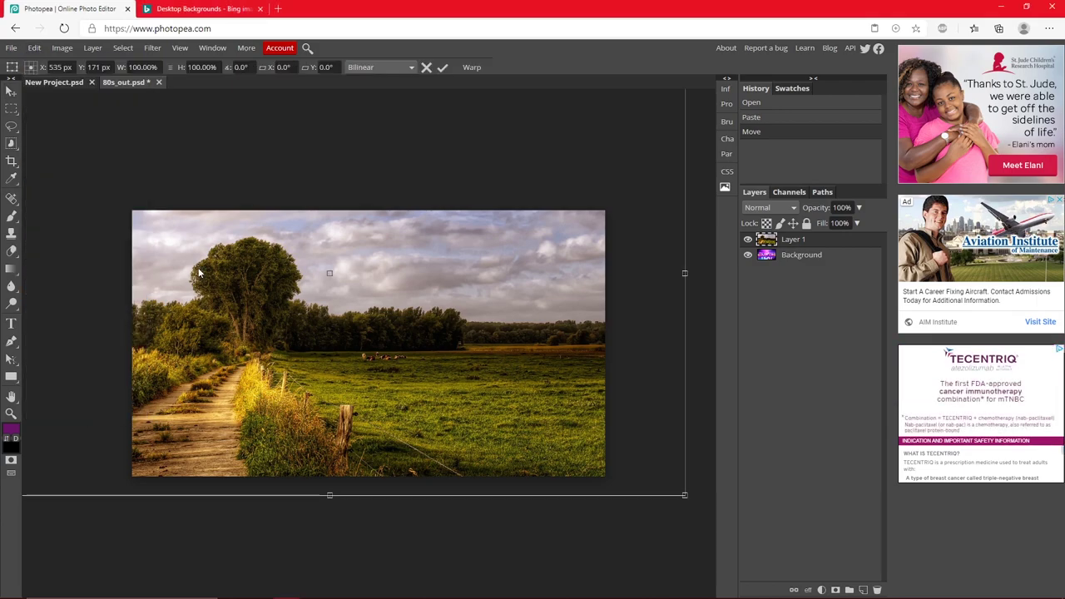
drag(128, 135, 215, 237)
drag(350, 285, 77, 300)
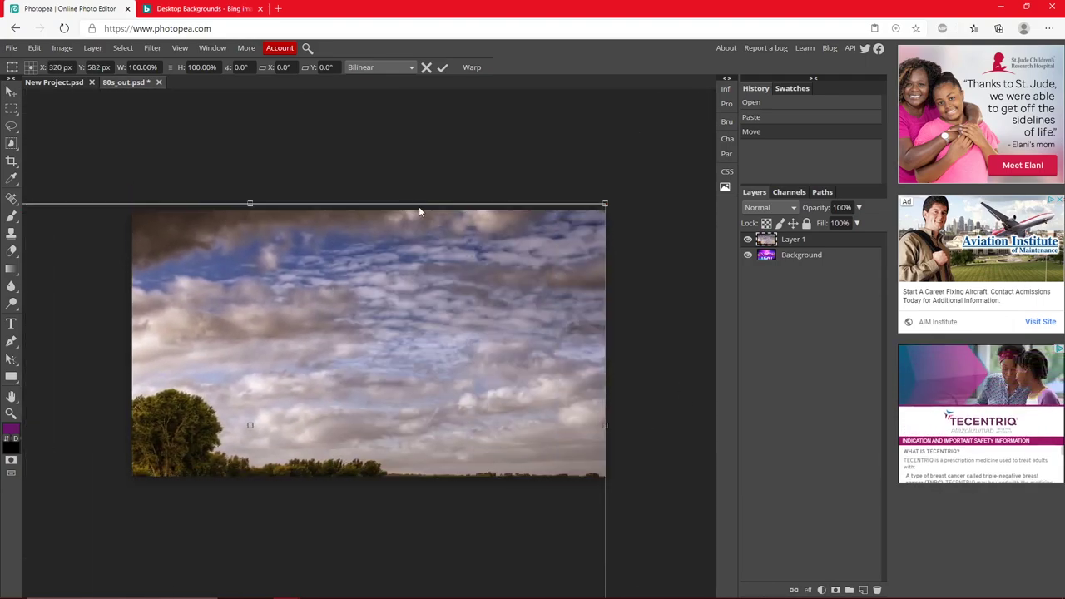
drag(499, 505, 576, 500)
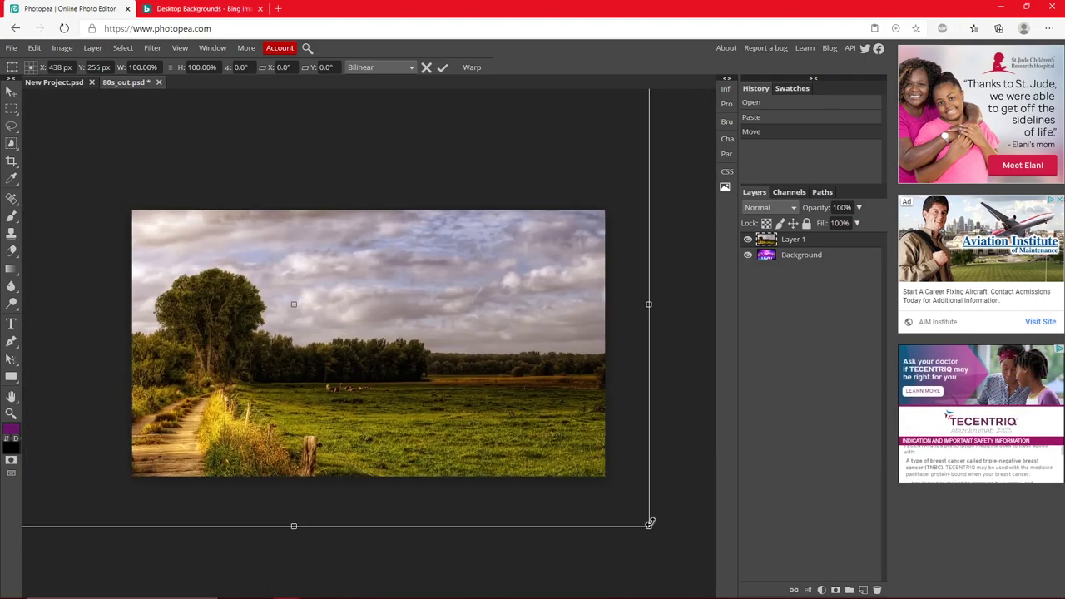
drag(650, 526, 494, 257)
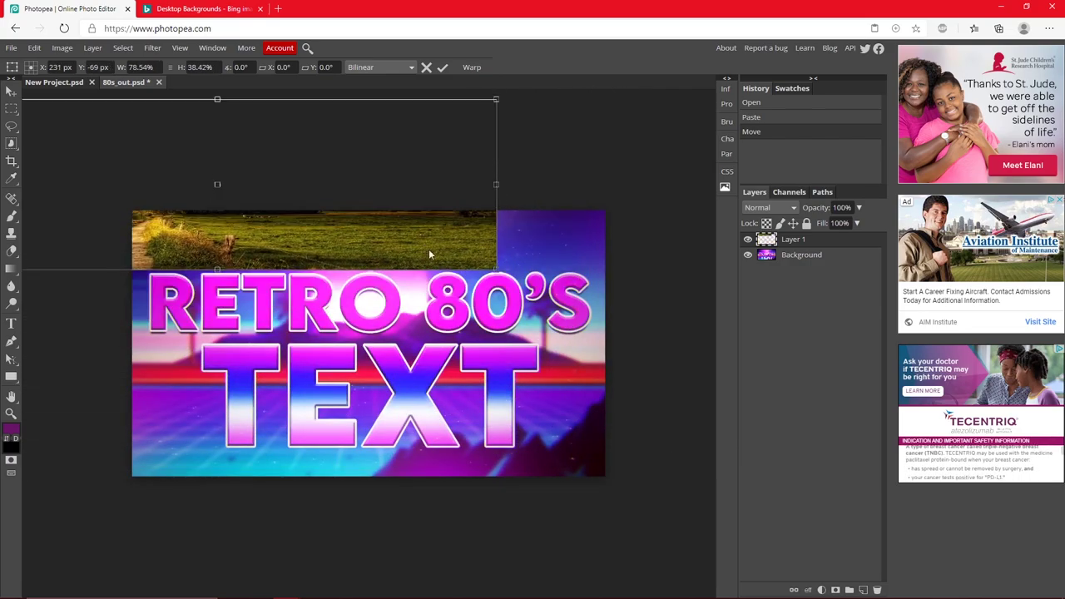
drag(422, 233, 578, 416)
drag(393, 475, 370, 537)
drag(352, 433, 184, 408)
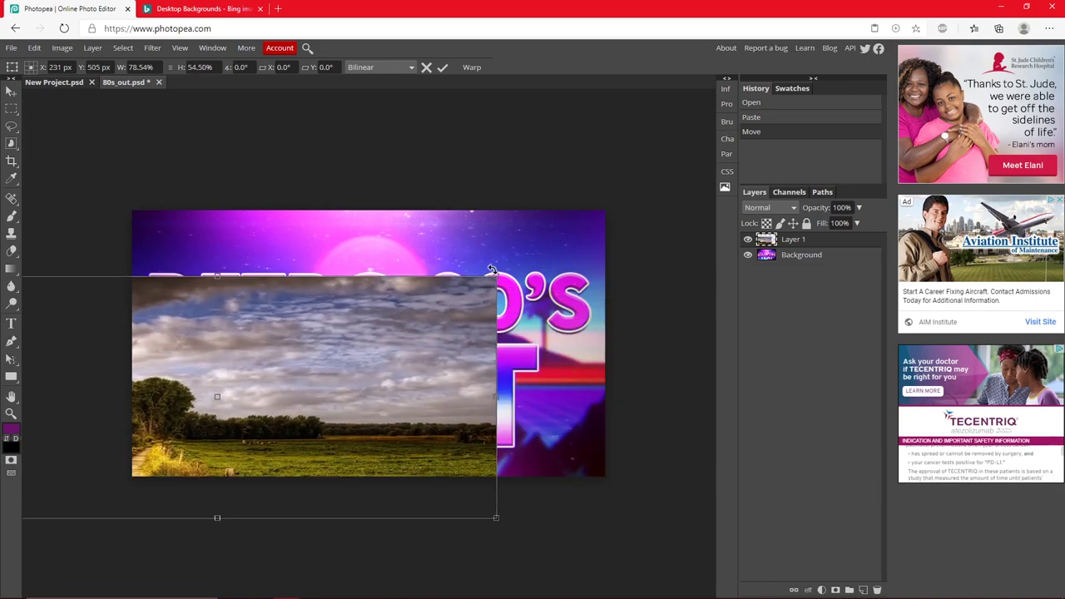
drag(492, 278, 563, 228)
key(Return)
Undo the free transform and the earlier move, and shift the landscape down and to the right
key(ctrl+z)
key(ctrl+z)
drag(319, 297, 391, 353)
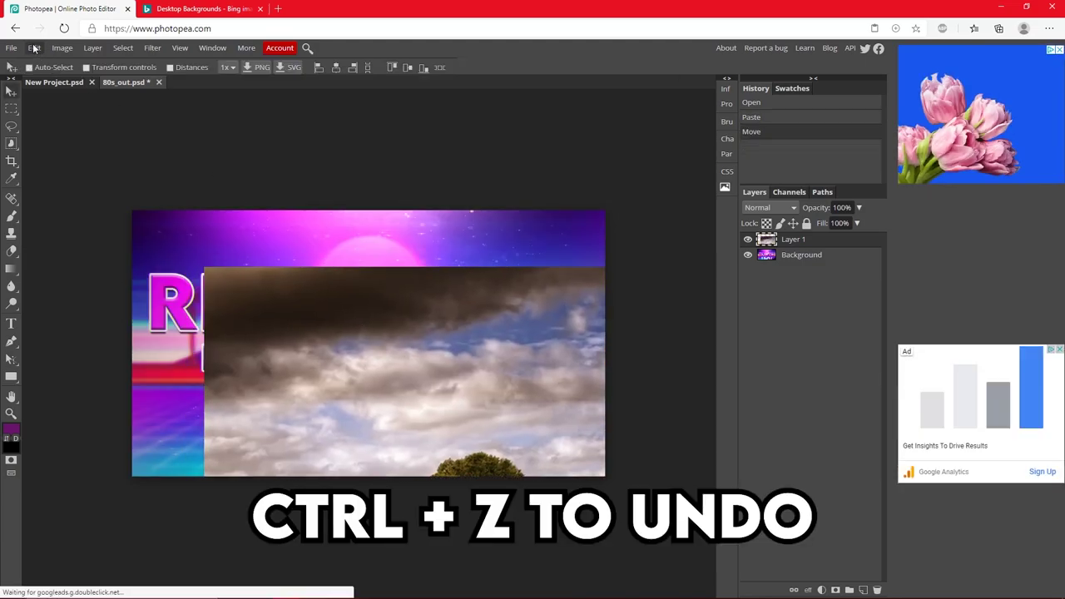
Free-transform the landscape layer proportionally to about 67.19%, centred at X 640 px, Y 360 px so it covers the canvas
click(34, 48)
click(77, 306)
drag(236, 276, 356, 322)
drag(413, 357, 164, 241)
drag(432, 397, 608, 507)
drag(543, 460, 542, 446)
drag(430, 294, 419, 288)
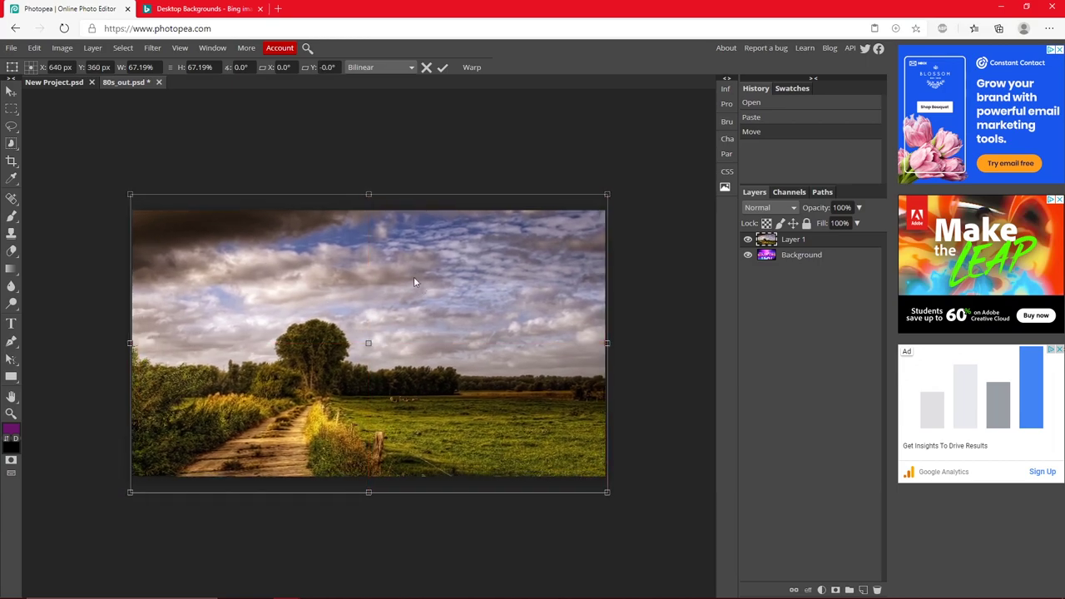
click(442, 68)
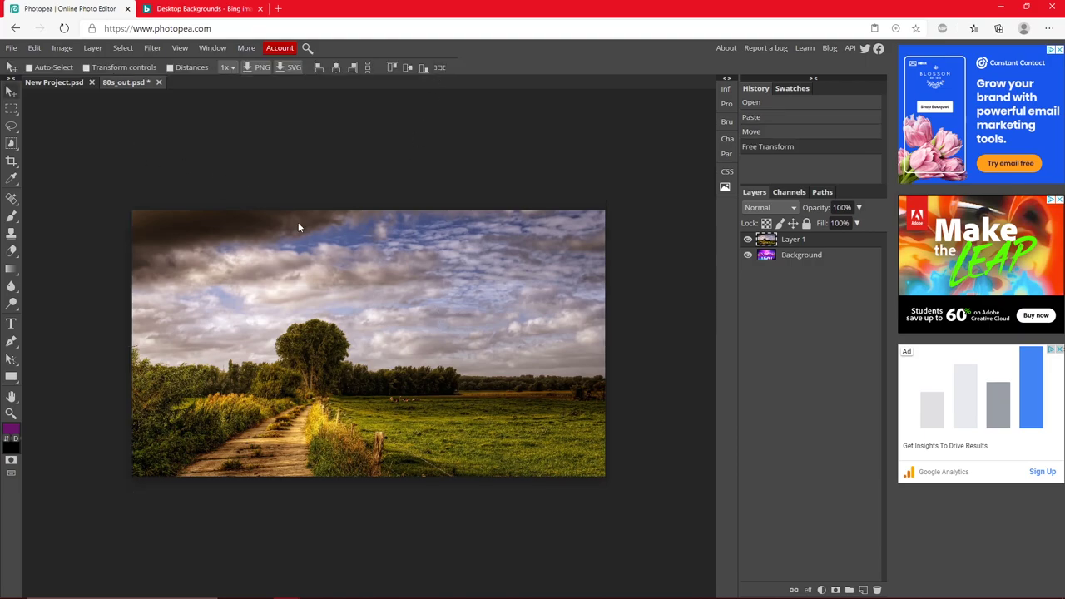
Flip the landscape layer horizontally, and undo the flip
click(34, 48)
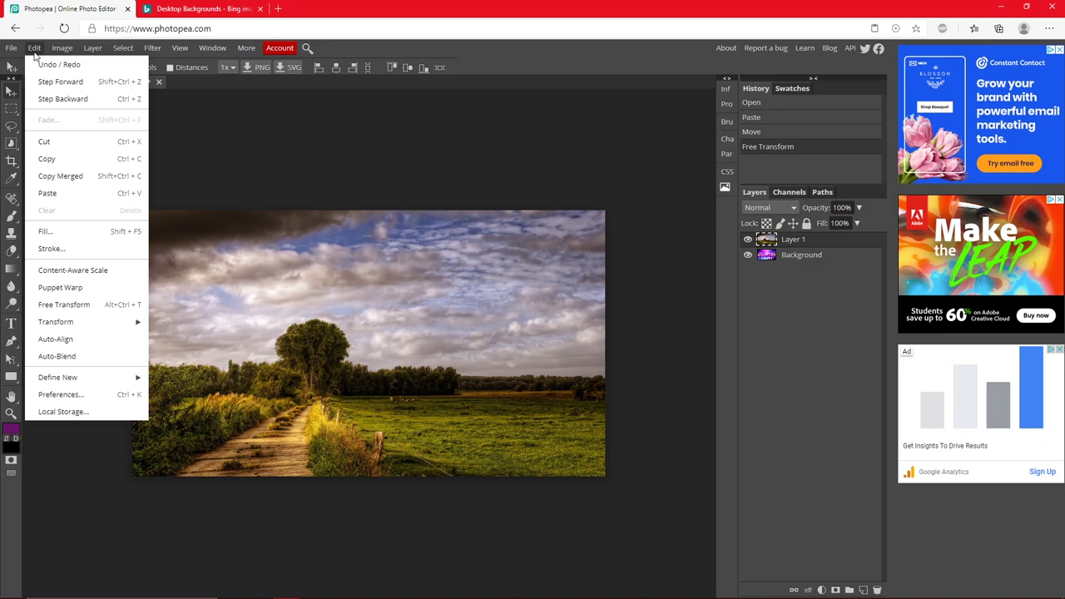
mouse_move(103, 323)
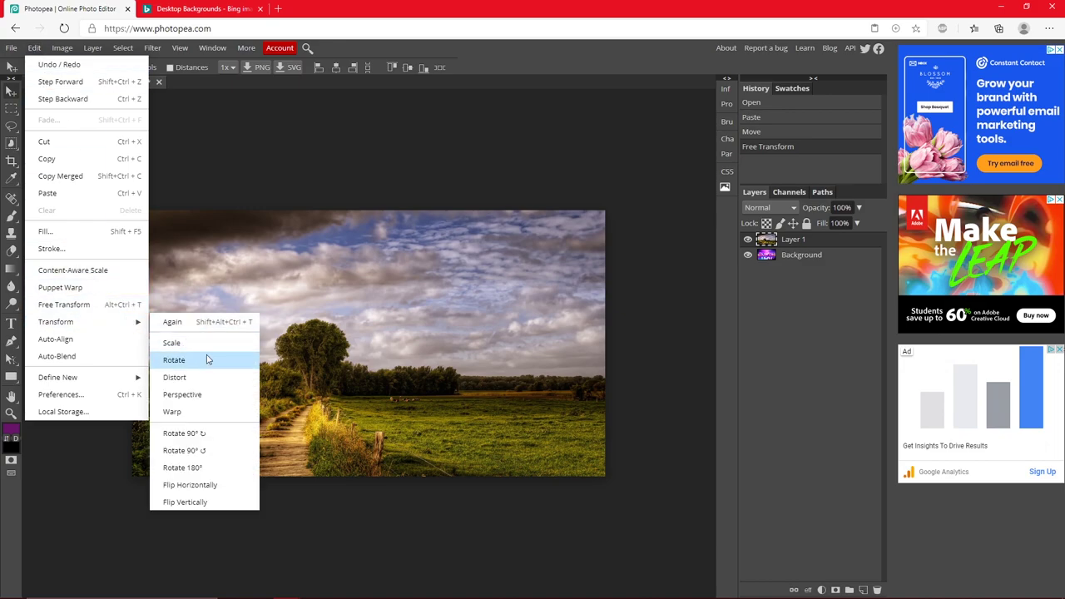
click(229, 485)
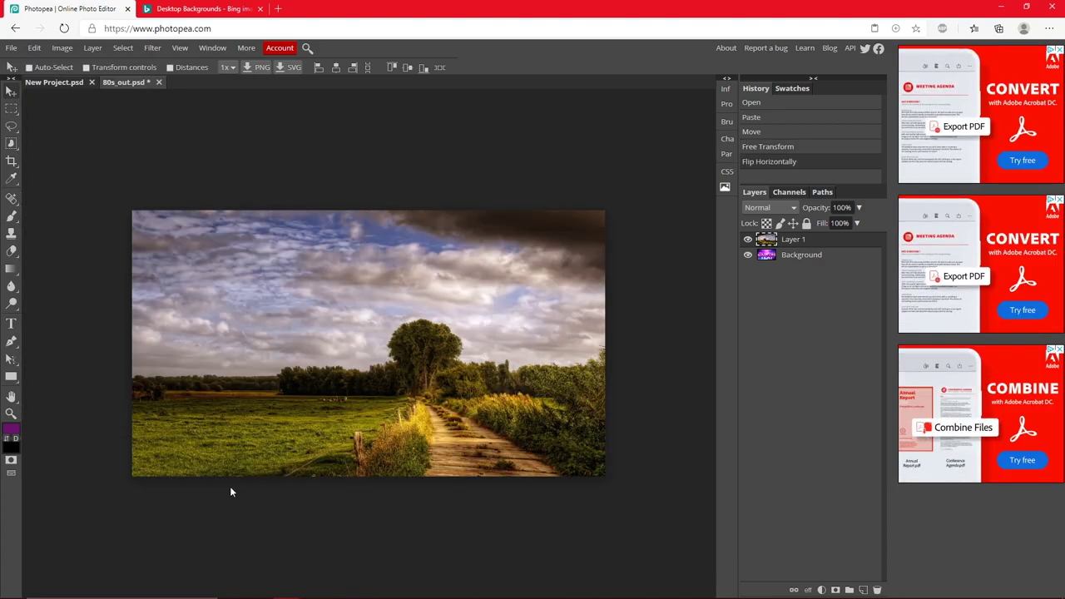
key(ctrl+z)
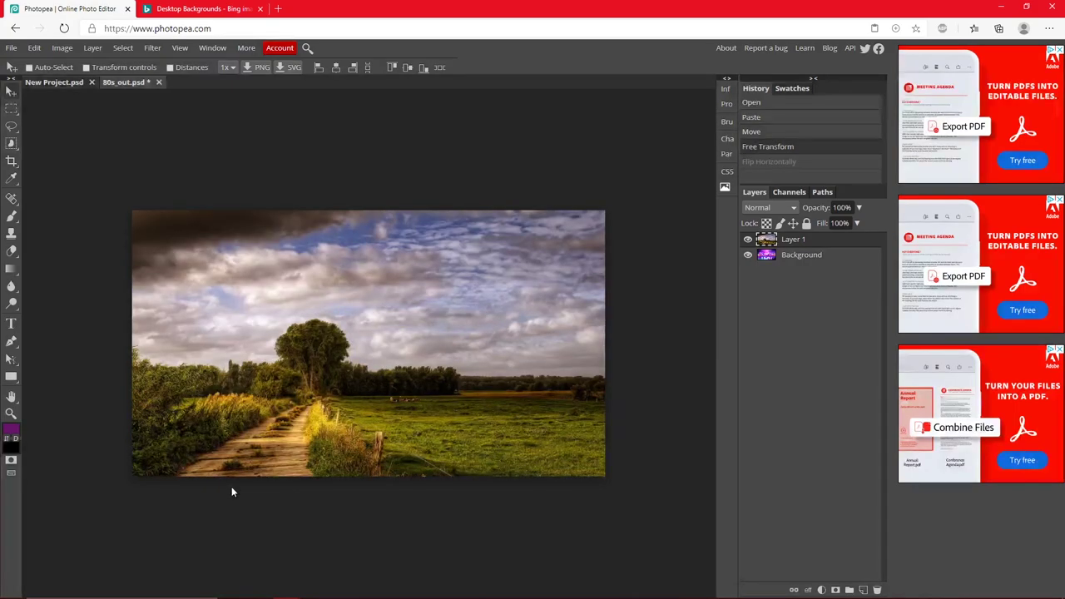
click(36, 47)
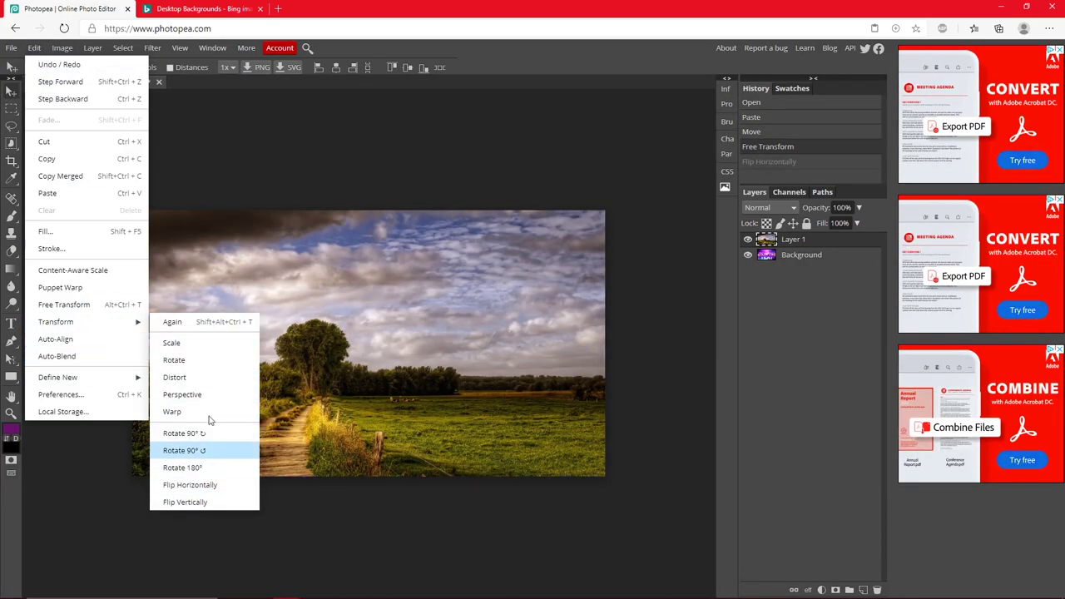
click(237, 232)
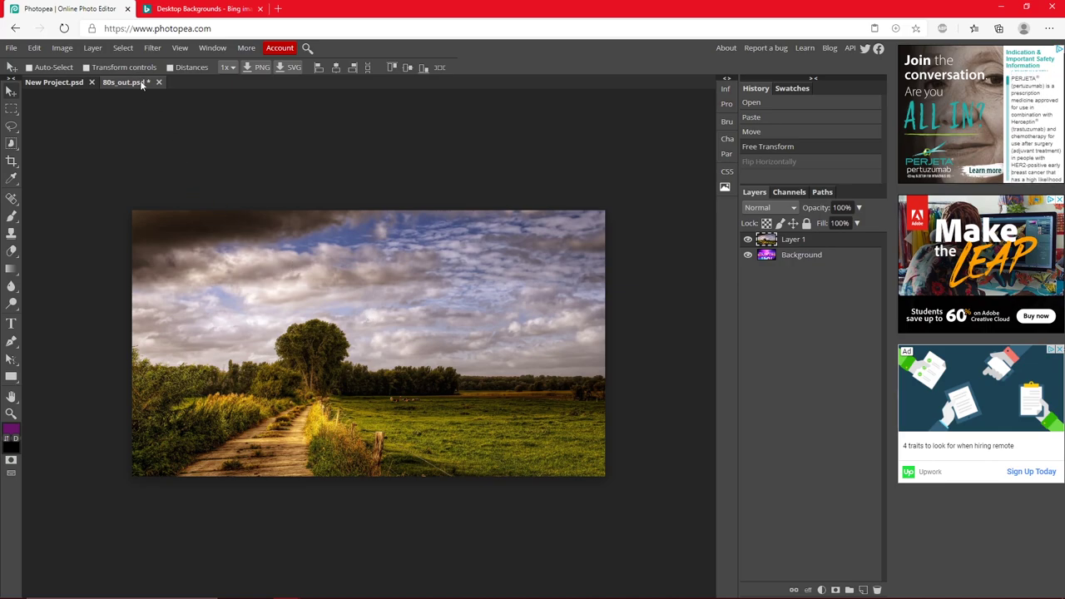
Try Auto Tone on the landscape layer
click(64, 49)
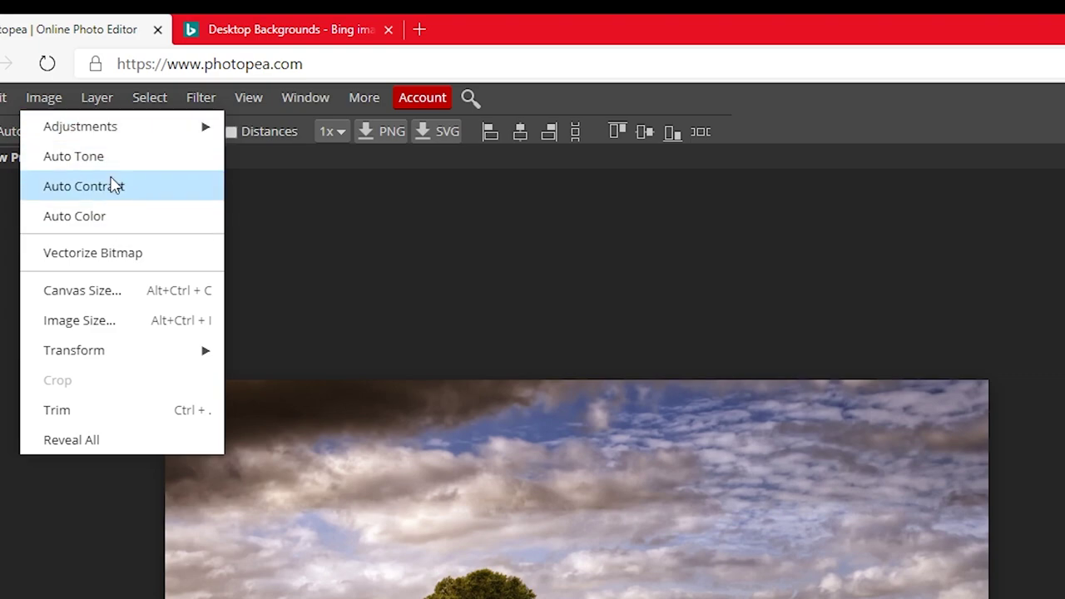
click(154, 159)
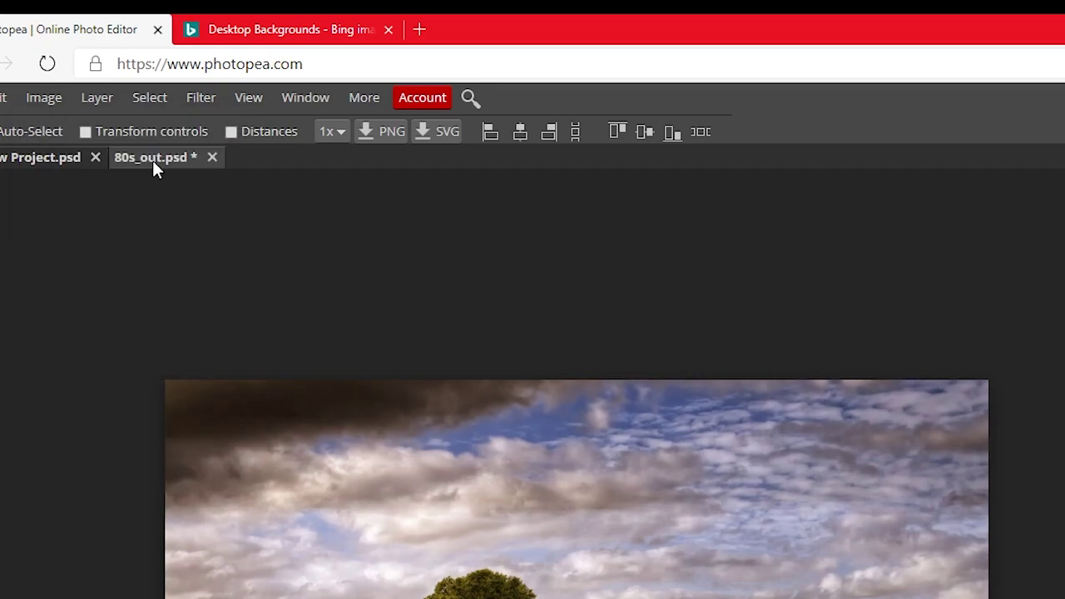
Apply a Brightness/Contrast adjustment to the landscape layer with brightness 12 and contrast 8
click(46, 98)
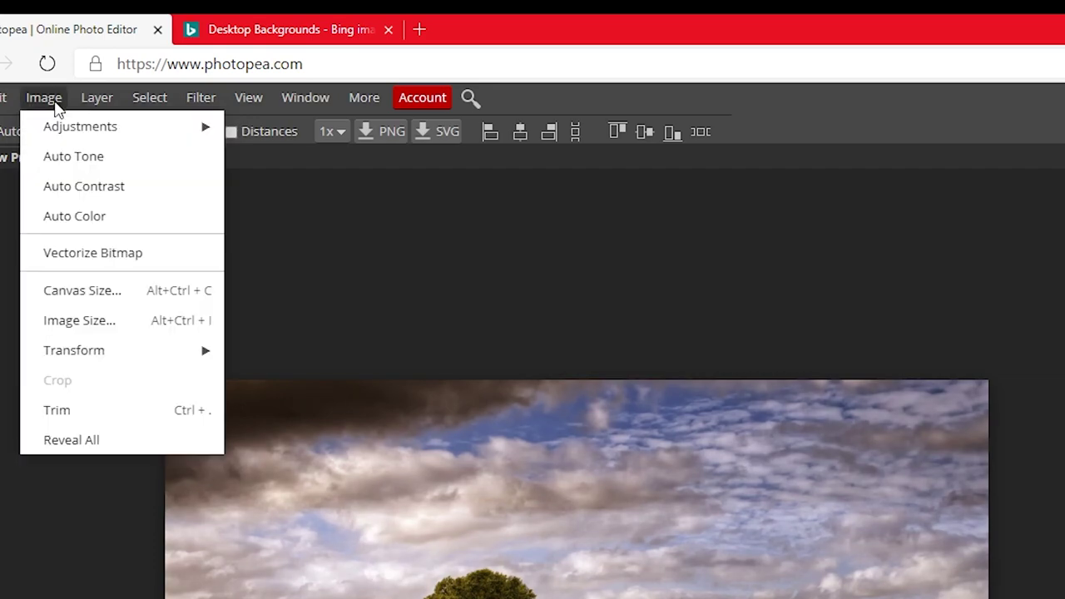
mouse_move(70, 136)
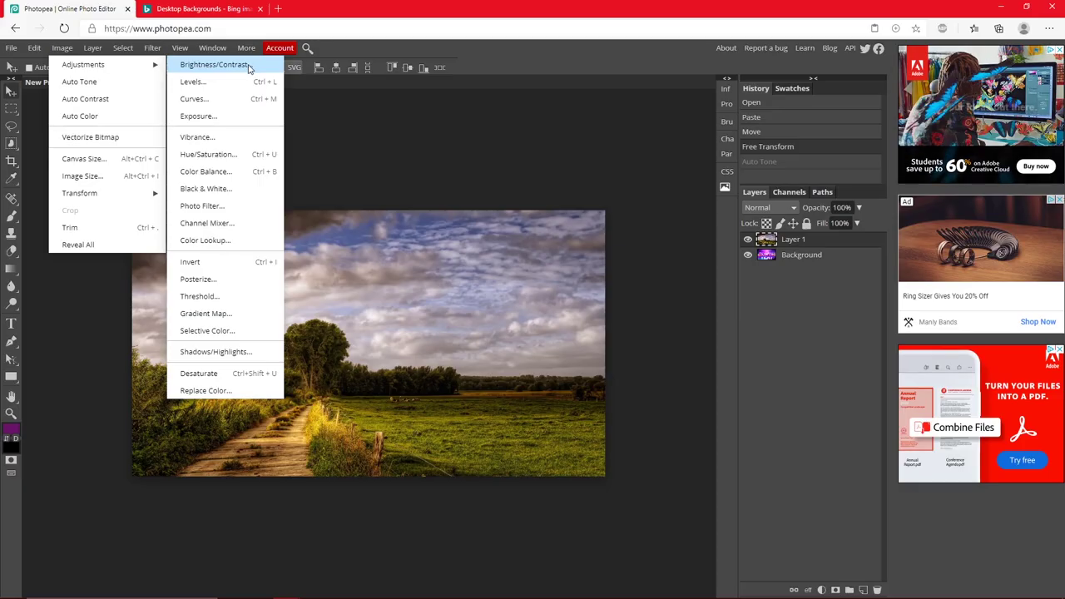
click(213, 65)
drag(367, 143, 375, 174)
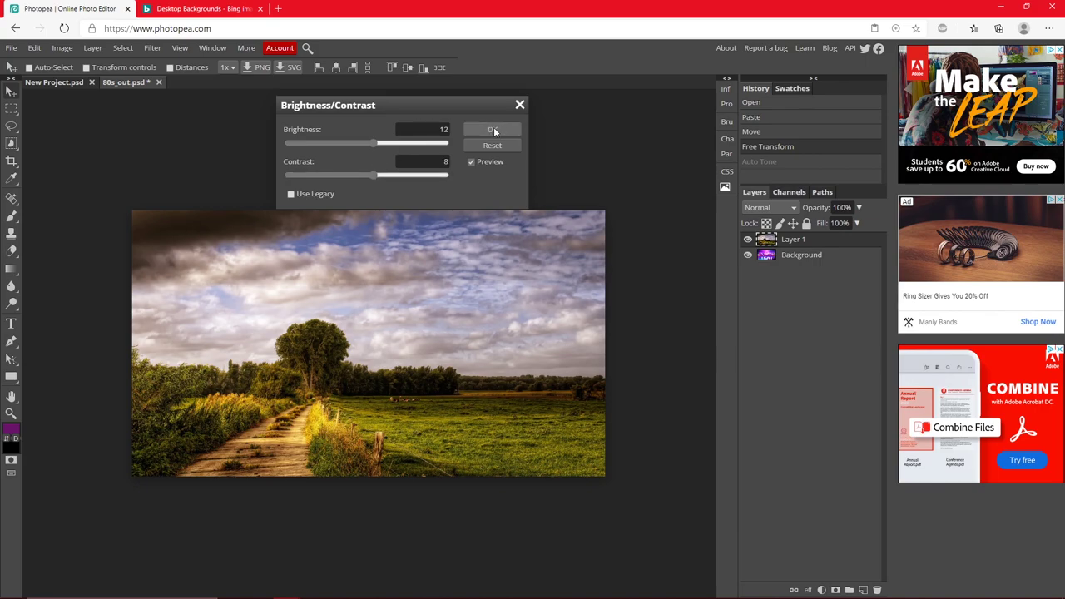
click(492, 130)
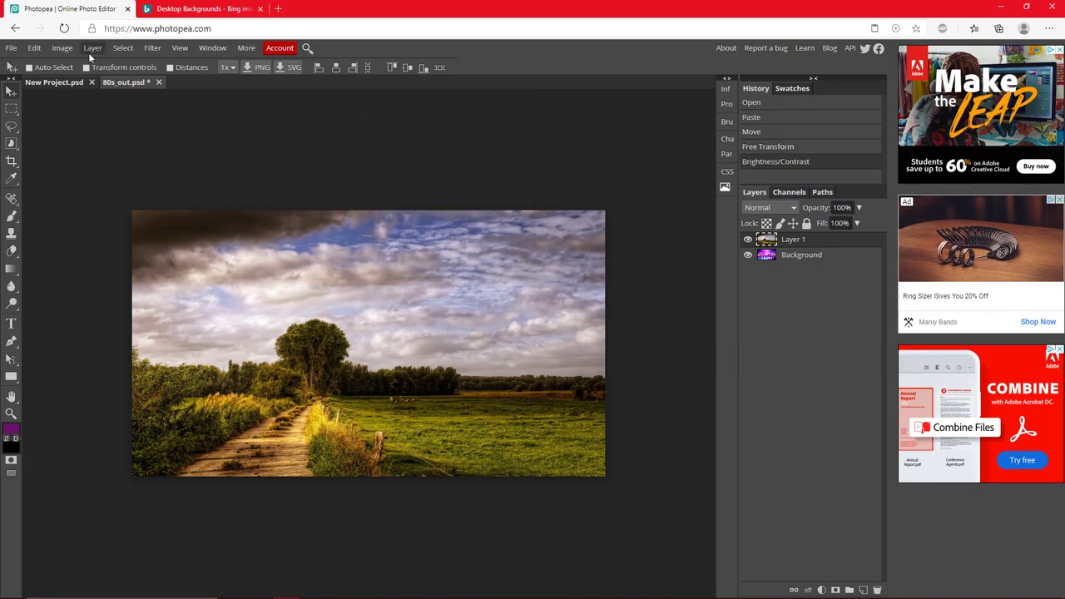
Apply a Vibrance adjustment to the landscape layer with vibrance 12 and saturation 11
click(62, 47)
mouse_move(83, 64)
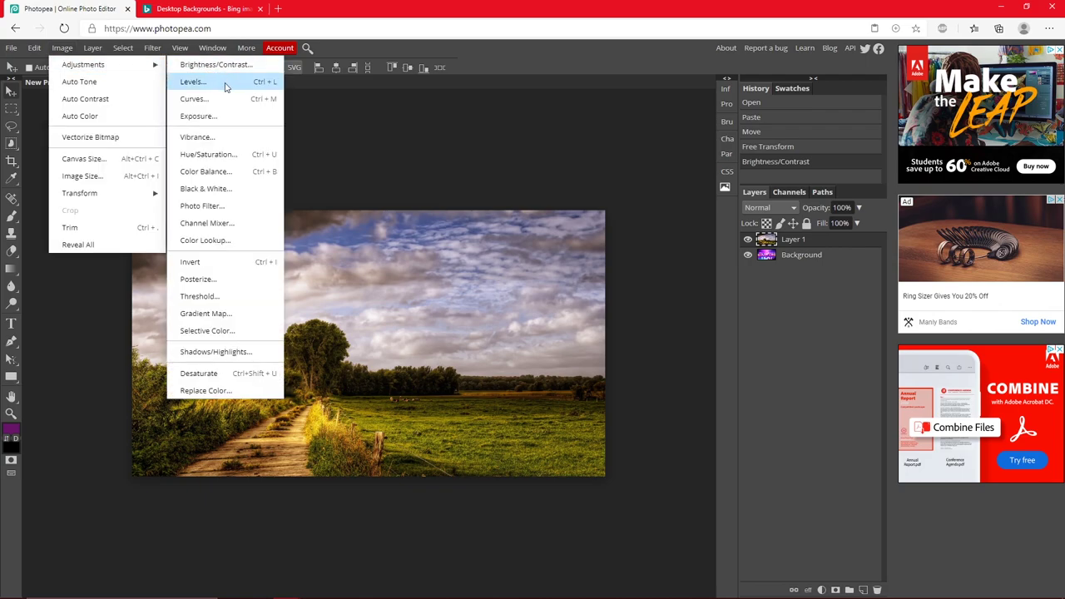
click(197, 136)
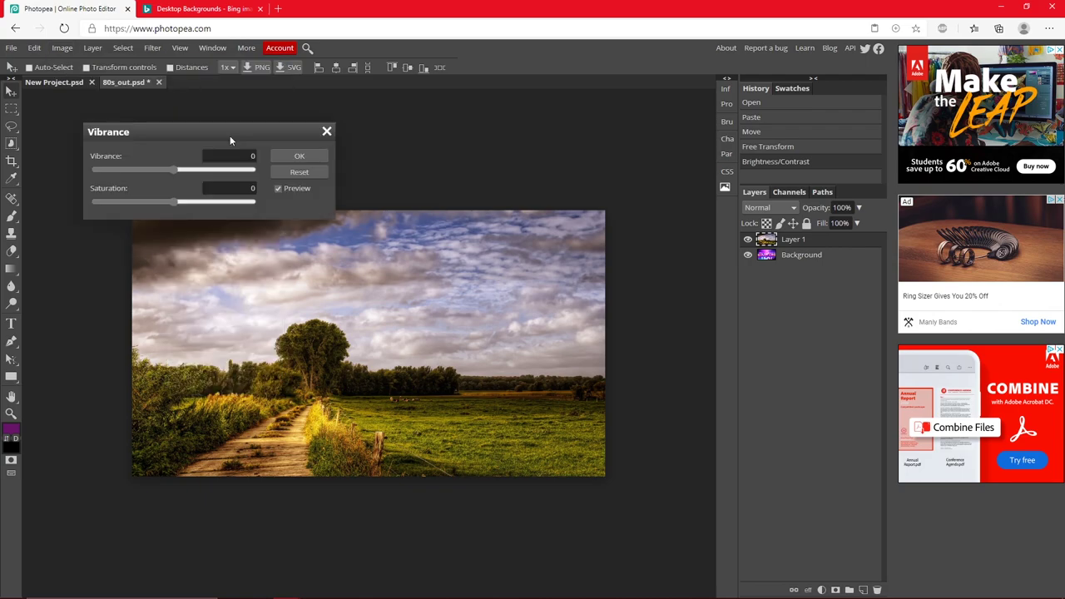
drag(233, 122, 240, 103)
drag(185, 146, 191, 179)
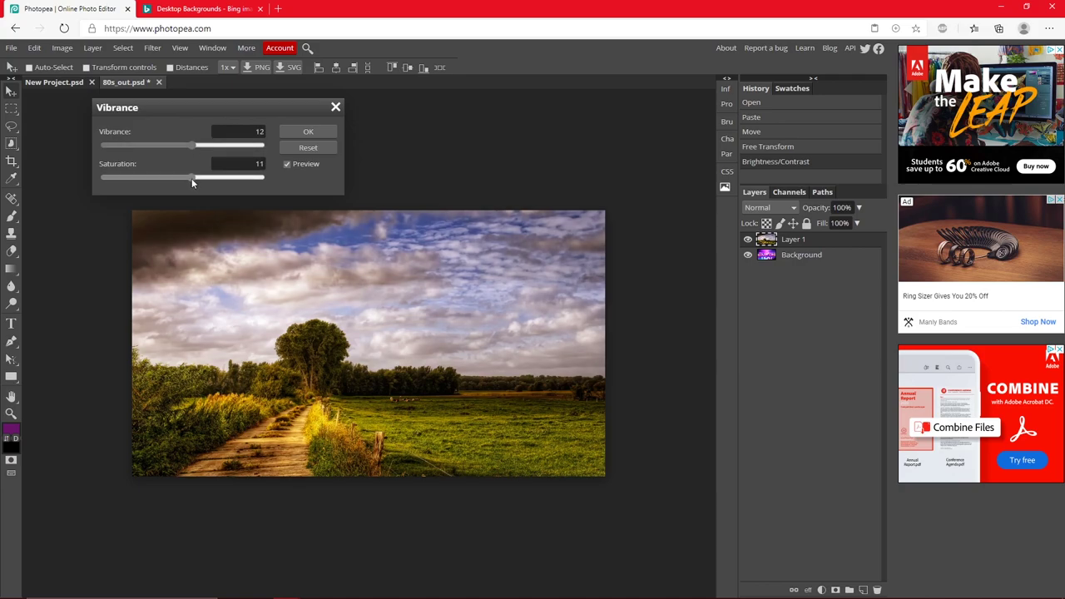
click(291, 131)
Try out hue shifts on the landscape layer with a Hue/Saturation adjustment on the Master range, and apply the adjustment
click(63, 47)
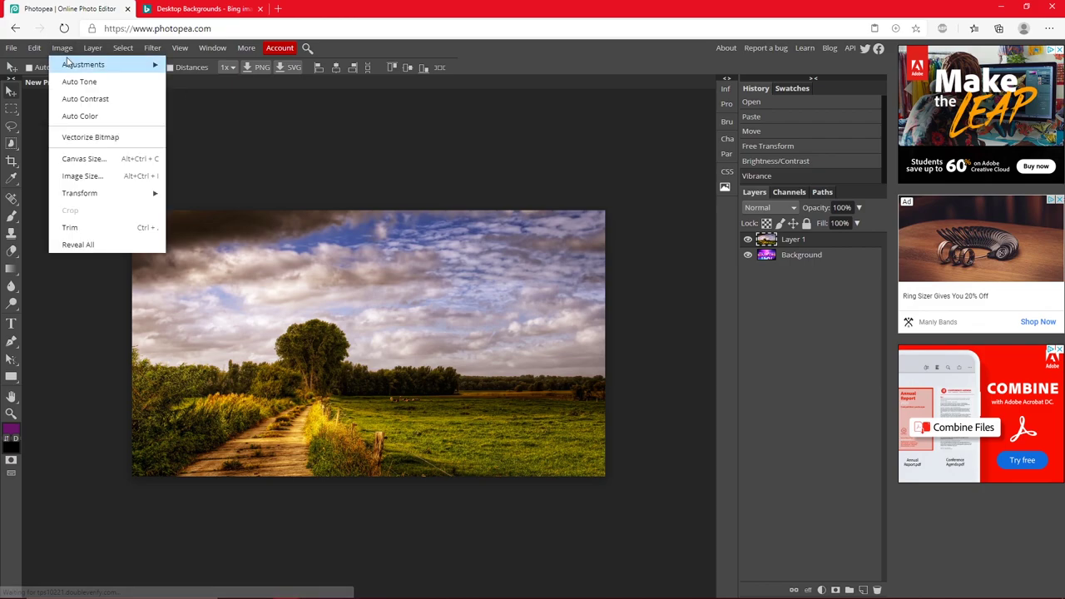
mouse_move(78, 64)
click(208, 155)
drag(226, 146, 783, 105)
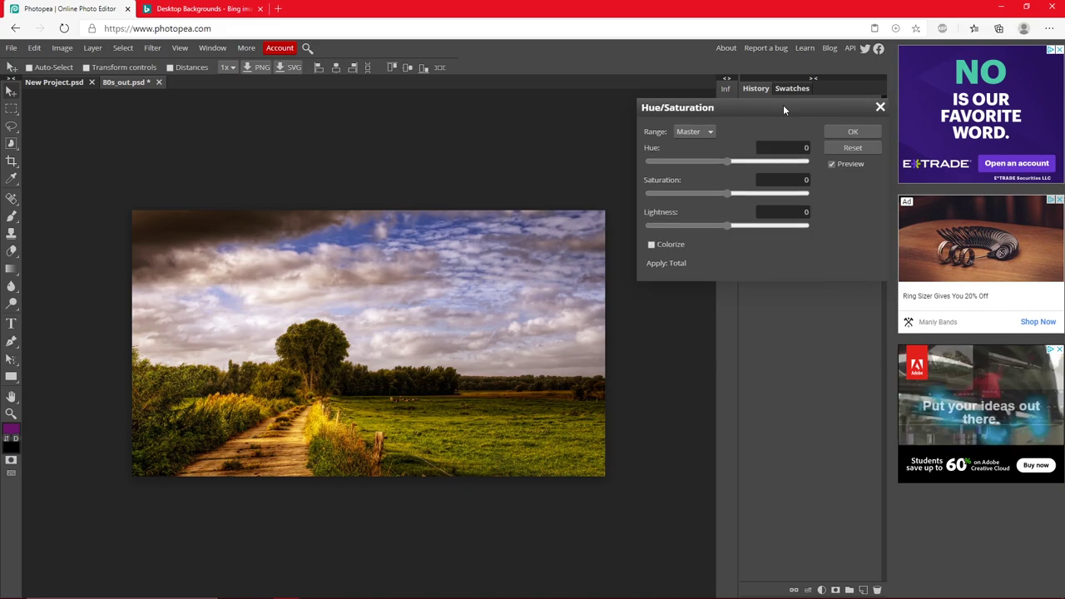
click(728, 158)
drag(726, 163, 795, 161)
mouse_move(821, 109)
mouse_down()
mouse_move(733, 84)
mouse_move(815, 92)
mouse_up()
drag(796, 145, 748, 145)
key(Escape)
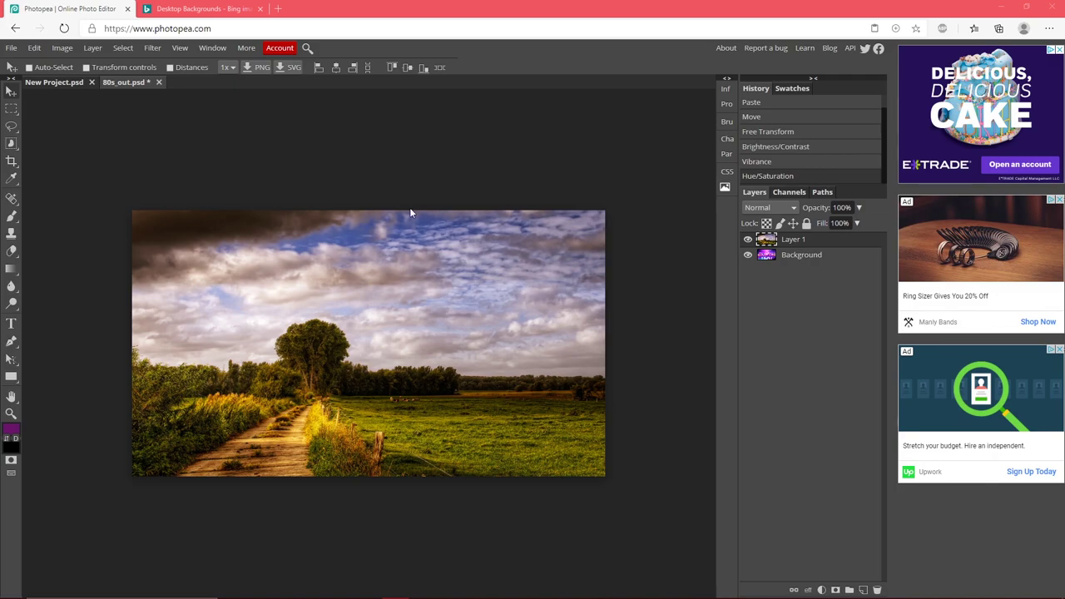
Apply the basic Sharpen filter to the landscape layer
click(152, 48)
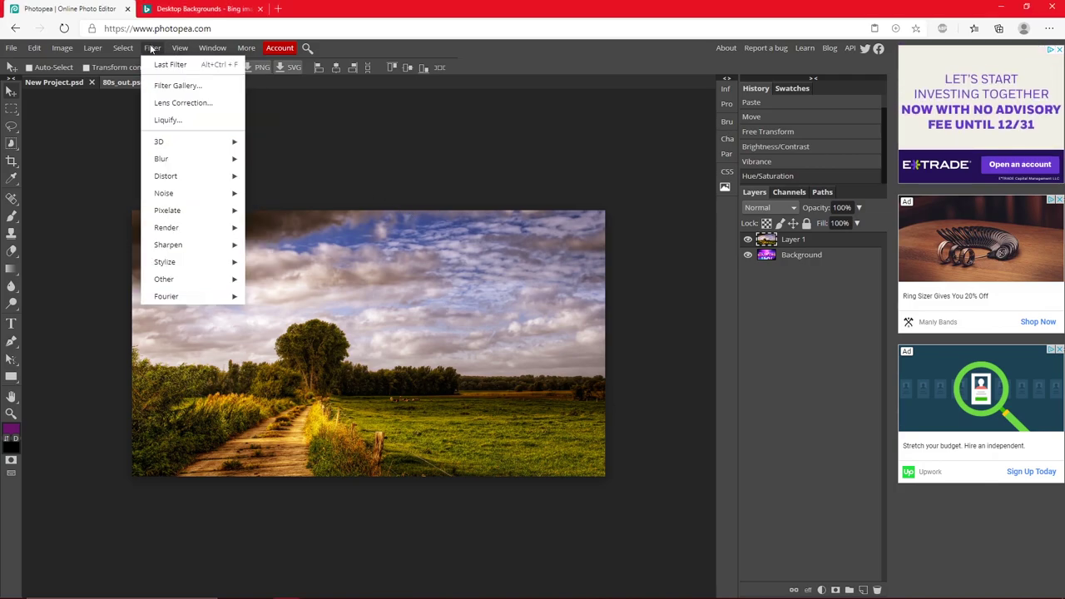
mouse_move(165, 249)
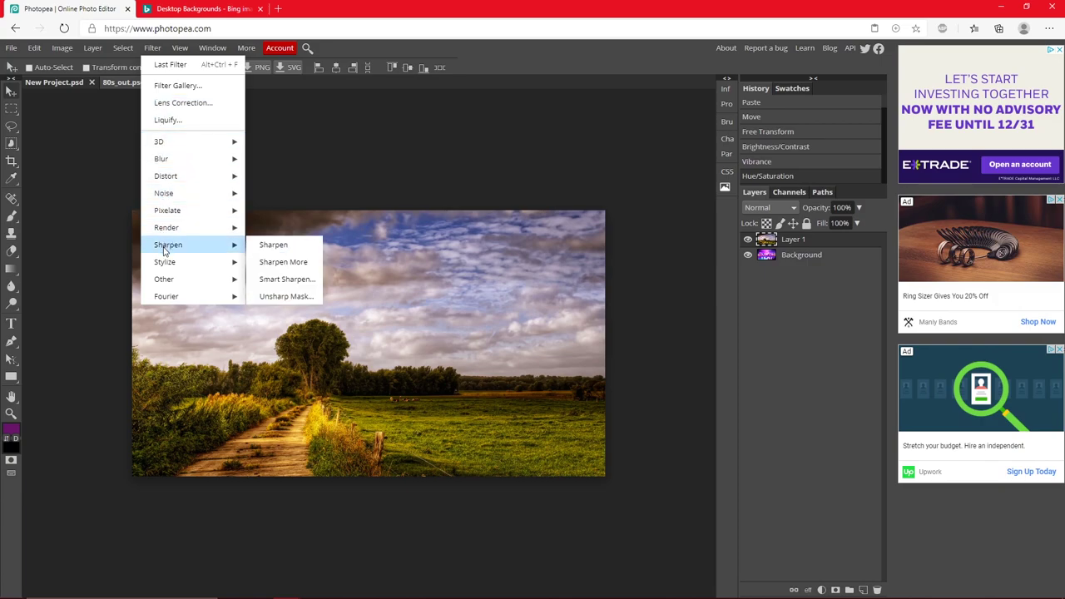
click(272, 246)
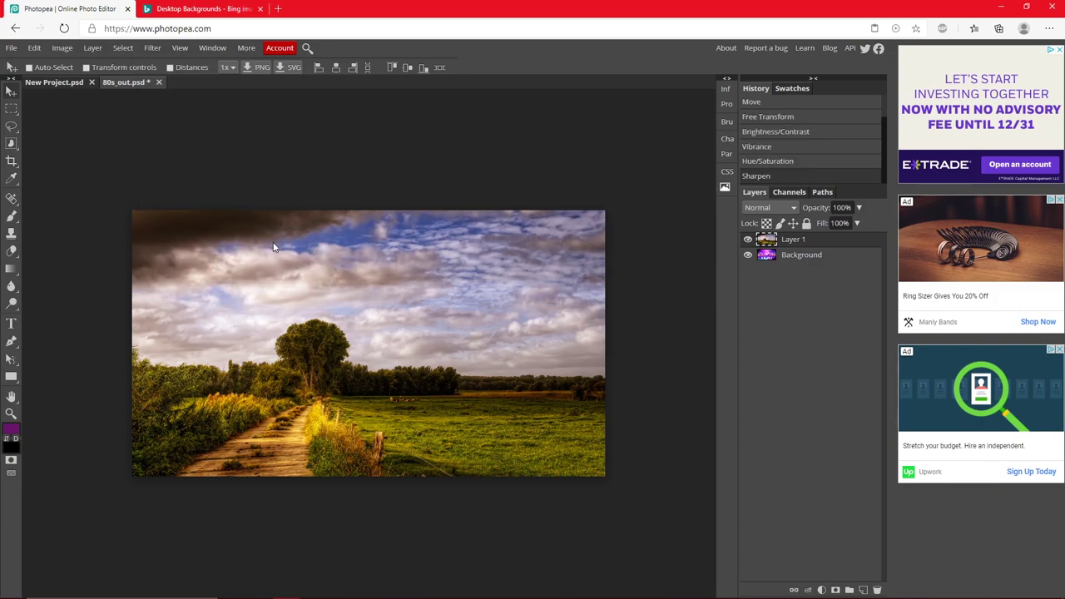
Apply a Gaussian Blur to the landscape layer, reducing the radius until only a slight blur remains
click(151, 48)
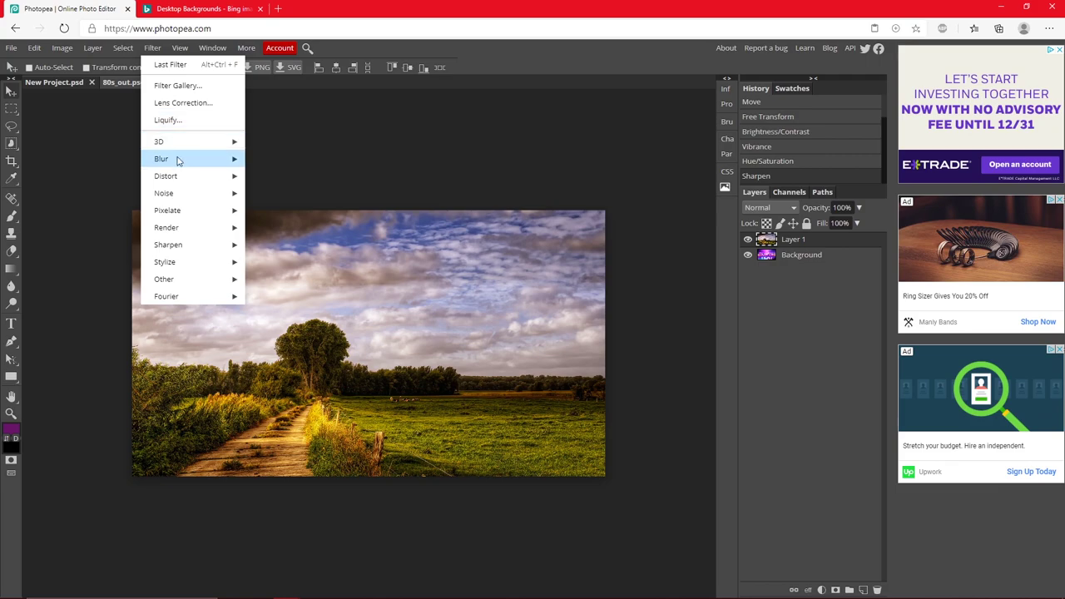
mouse_move(176, 166)
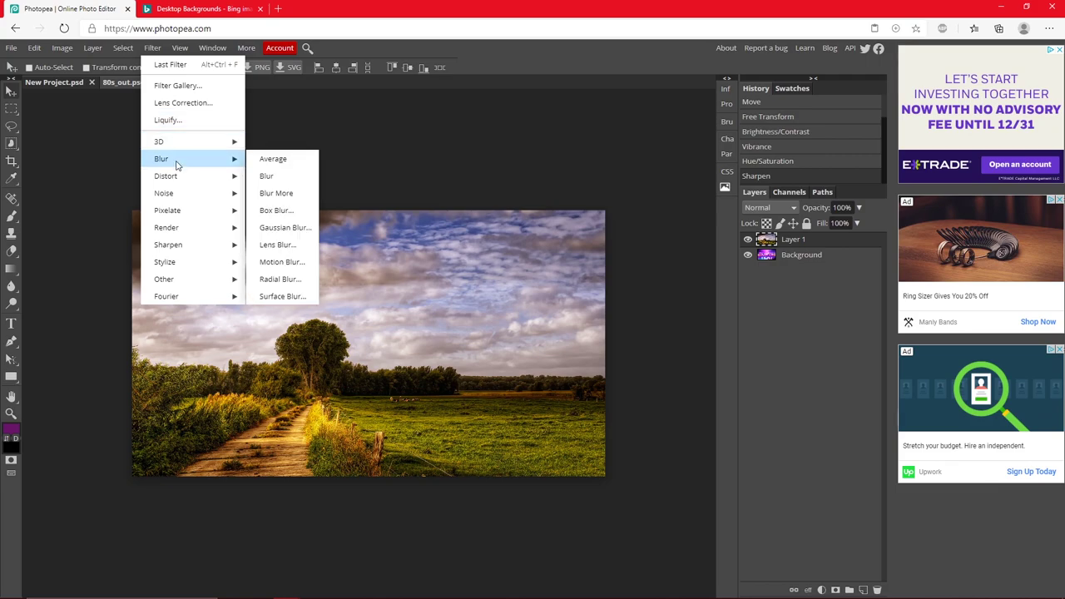
click(290, 228)
drag(252, 133, 556, 126)
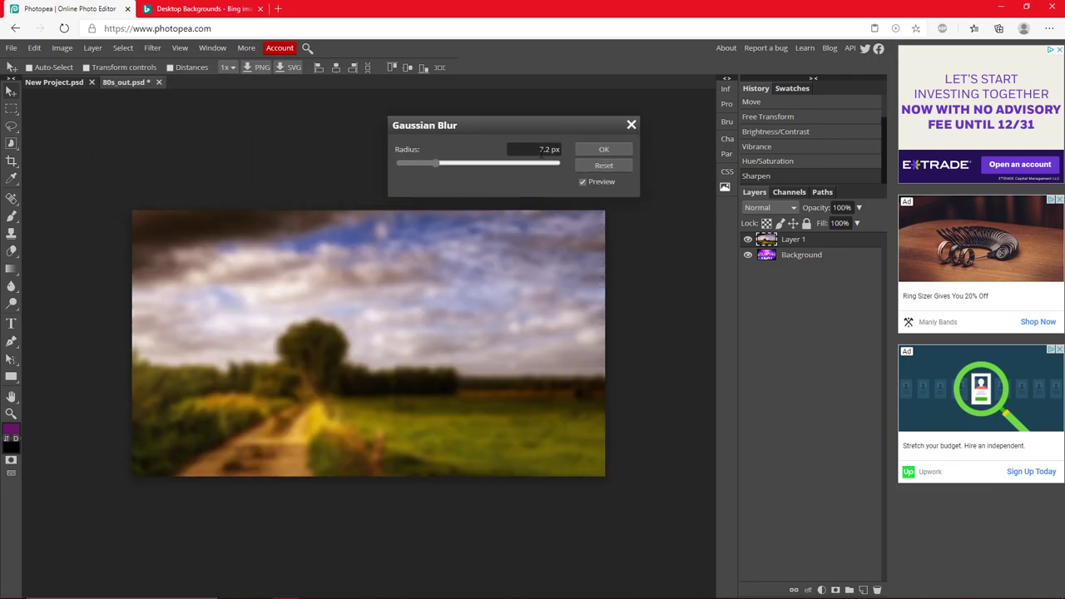
drag(458, 164, 425, 160)
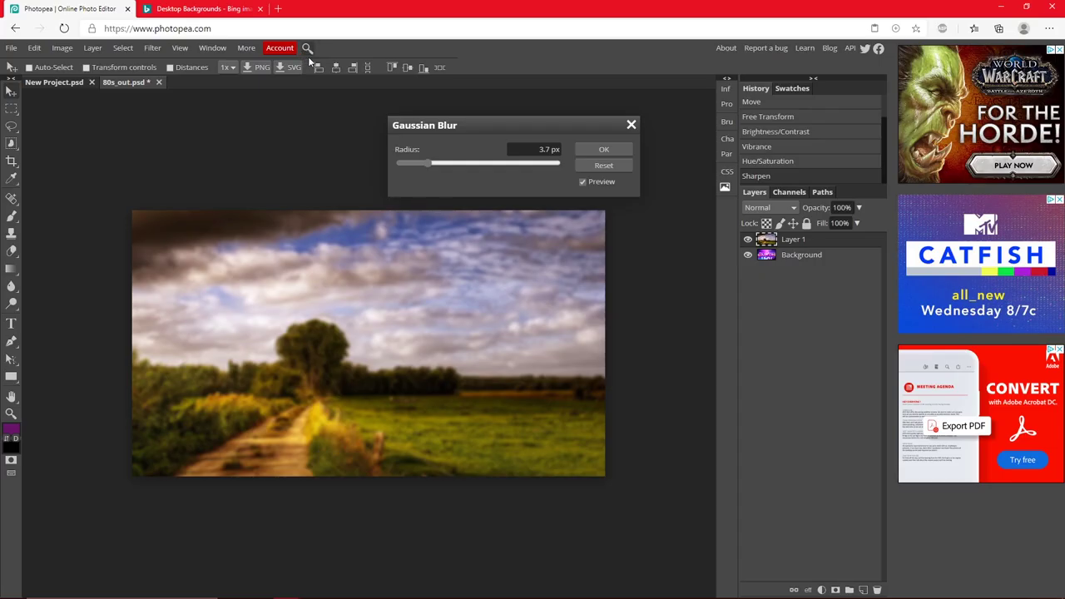
mouse_move(417, 160)
mouse_down()
mouse_move(457, 162)
mouse_move(451, 170)
mouse_move(418, 160)
mouse_up()
click(605, 148)
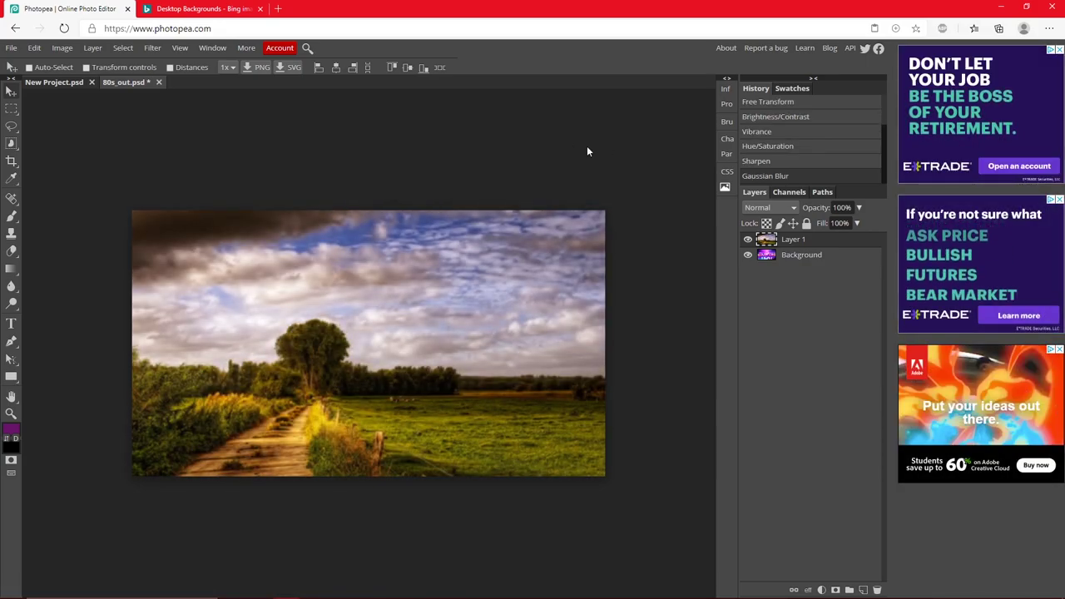
Open the Filter Gallery for the landscape layer and choose the Paint Daubs effect
click(153, 49)
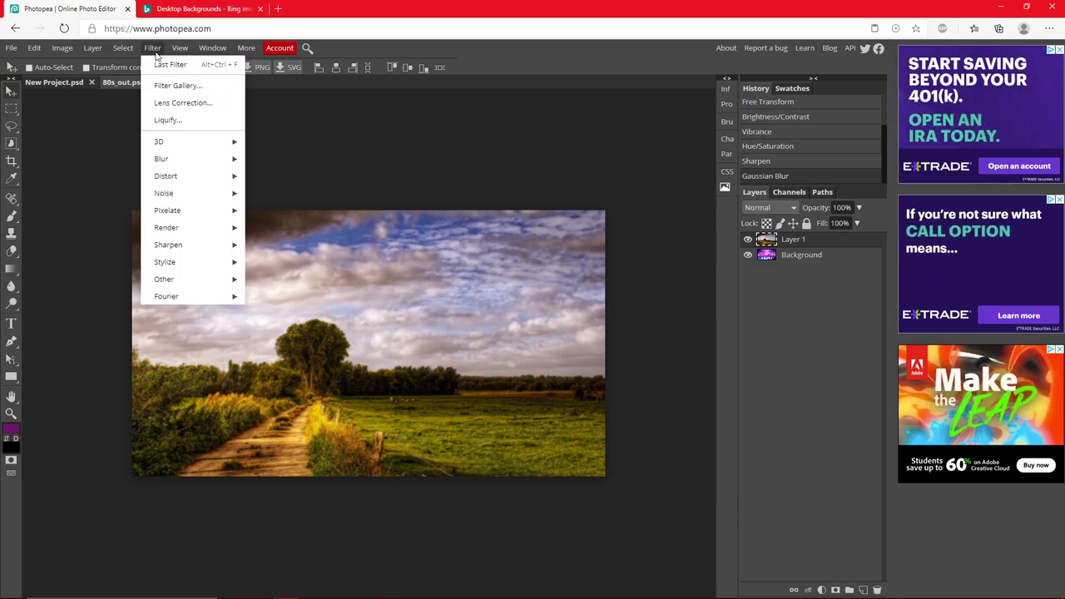
click(219, 92)
click(994, 100)
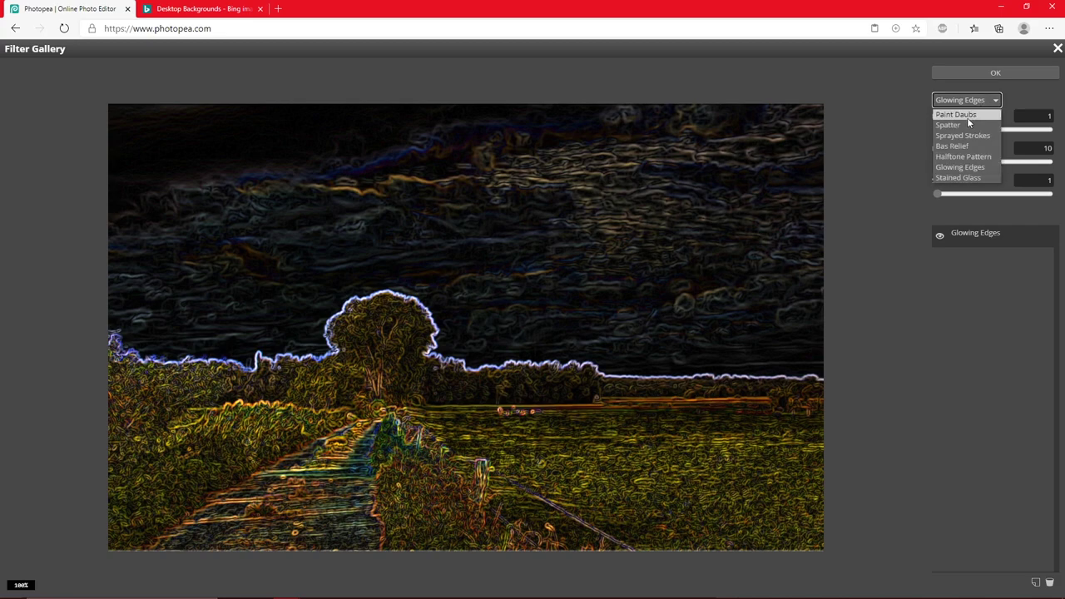
click(968, 115)
click(965, 99)
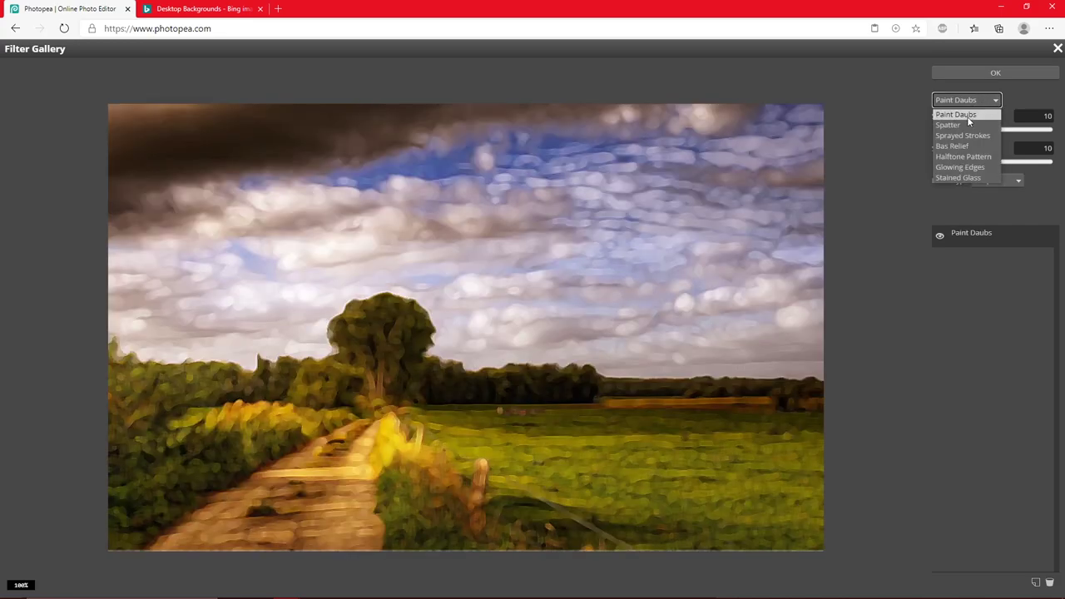
click(965, 115)
Try Paint Daubs sizes of 20, 43, 35 and 26, and set both size and sharpness to 4
click(956, 130)
drag(968, 130, 981, 131)
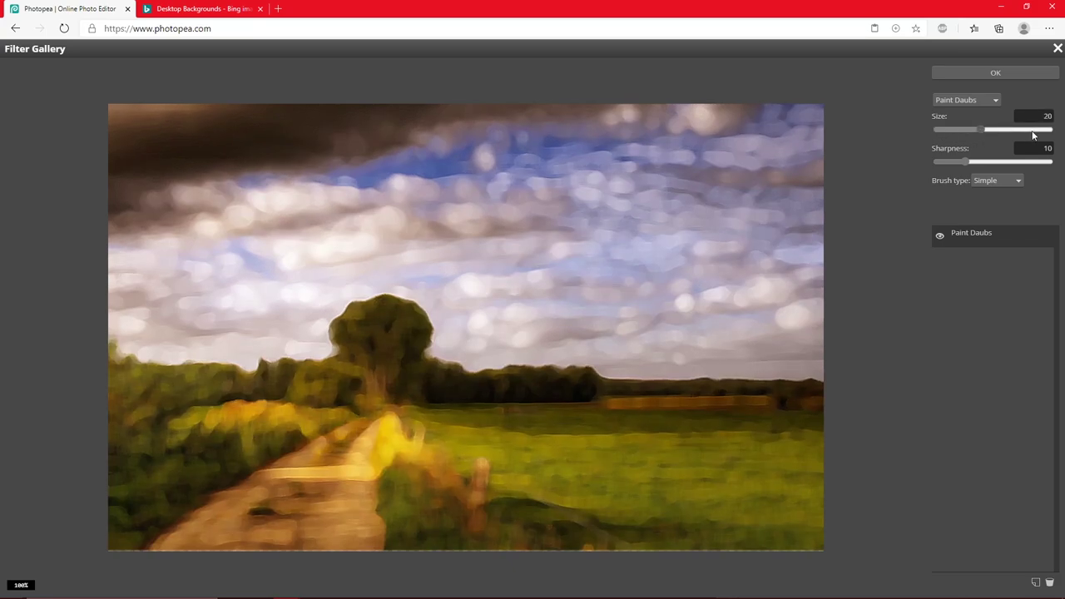
click(989, 129)
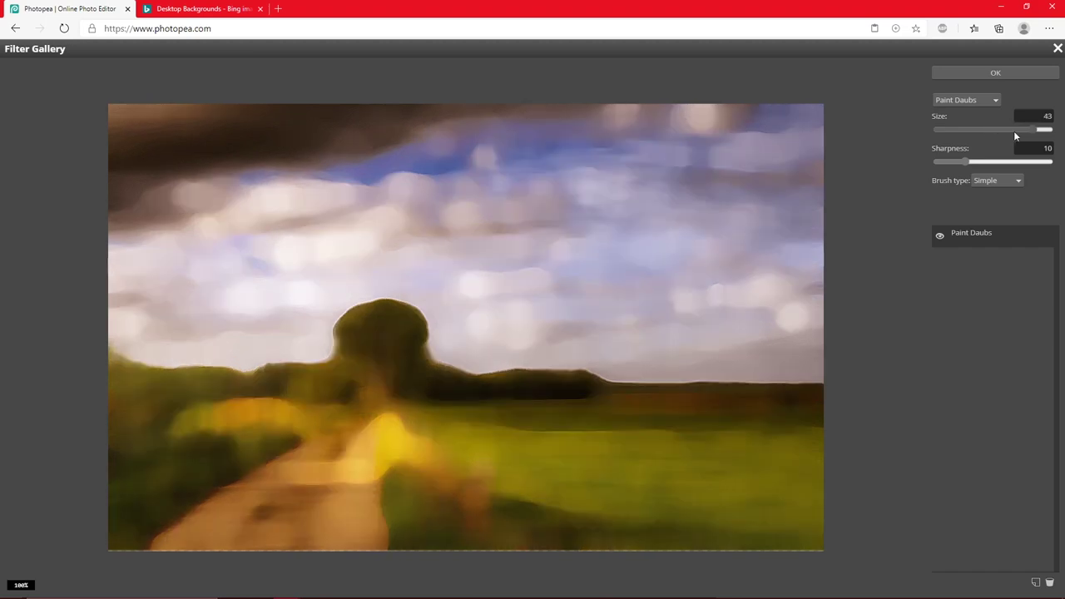
click(981, 131)
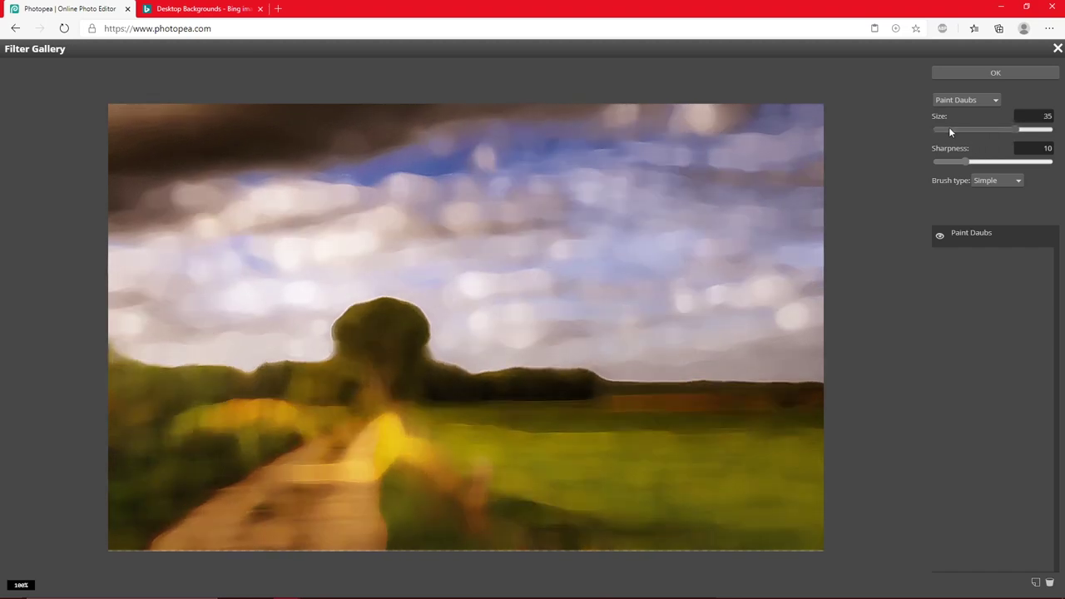
scroll(953, 131, up, 3)
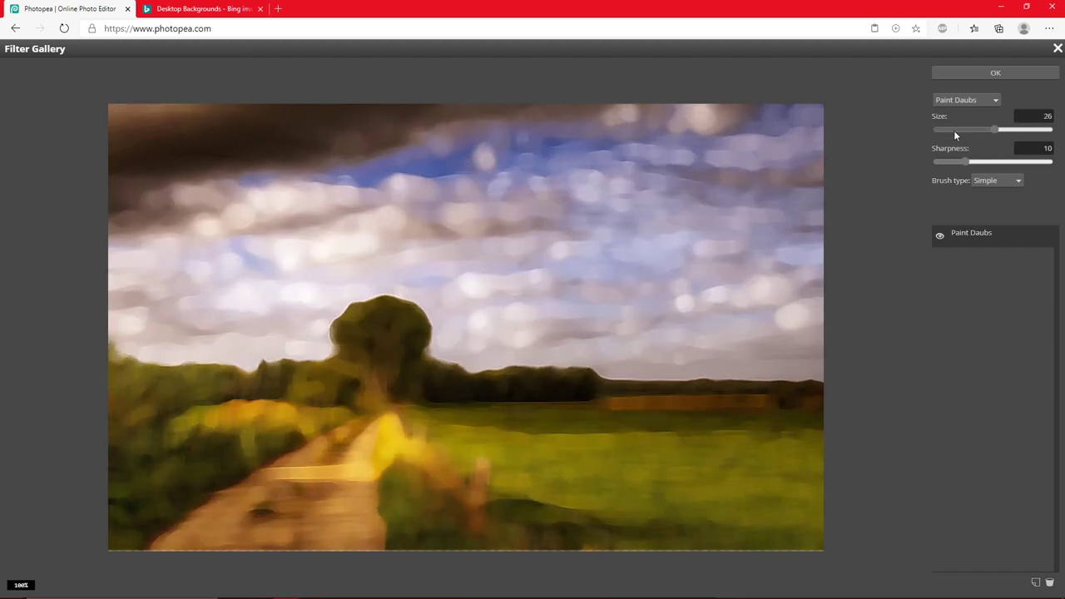
mouse_move(967, 164)
mouse_down()
mouse_move(986, 162)
mouse_move(948, 164)
mouse_up()
Try the Sprayed Strokes, Spatter and Stained Glass effects on the landscape layer and leave the Filter Gallery
click(965, 99)
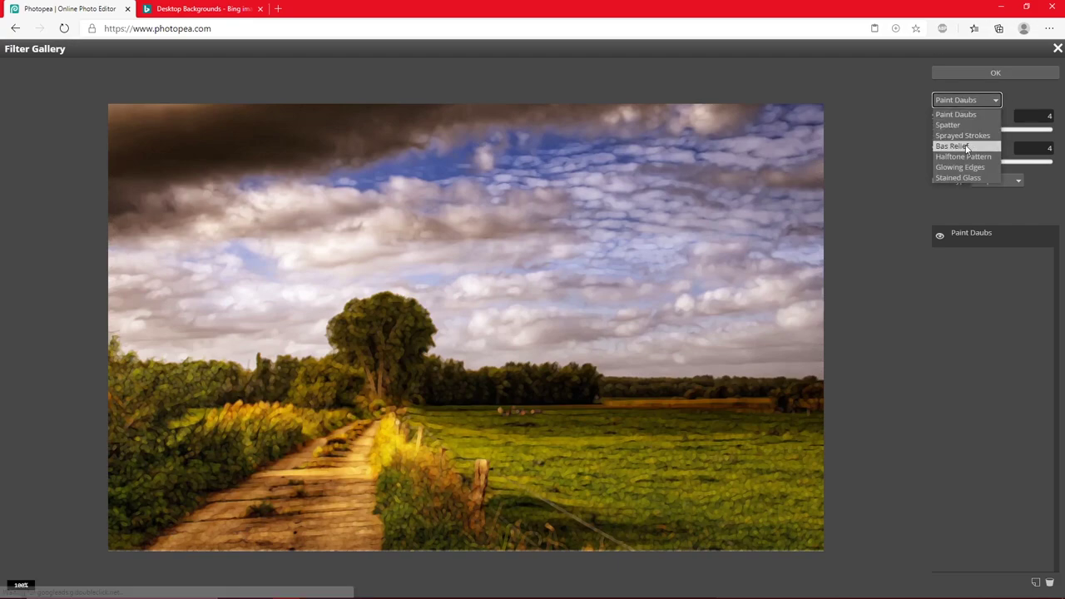
click(968, 135)
click(966, 101)
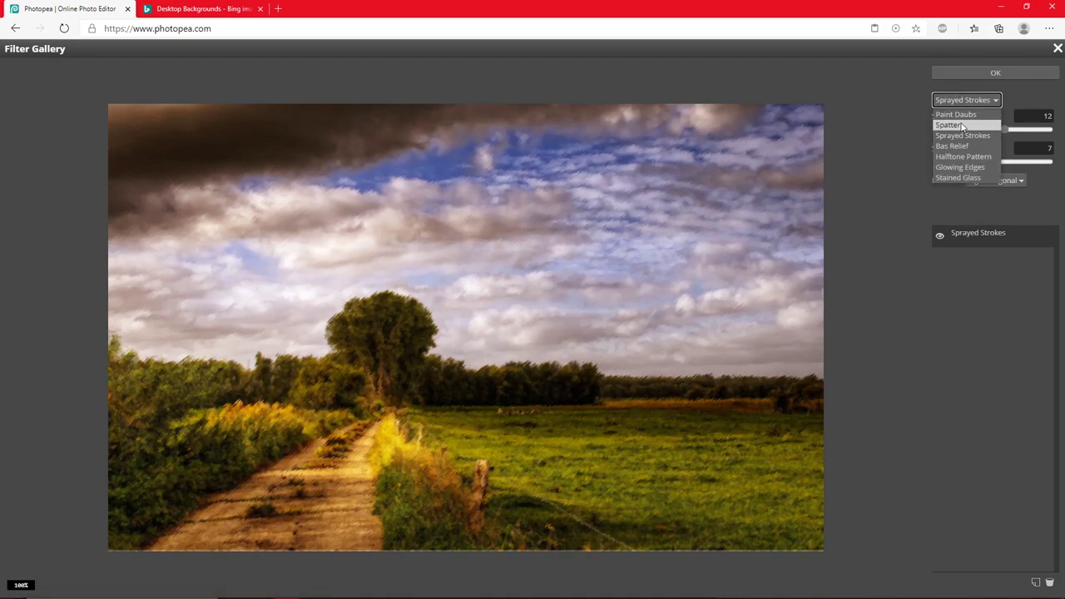
click(963, 126)
click(996, 101)
click(958, 177)
click(974, 102)
click(995, 74)
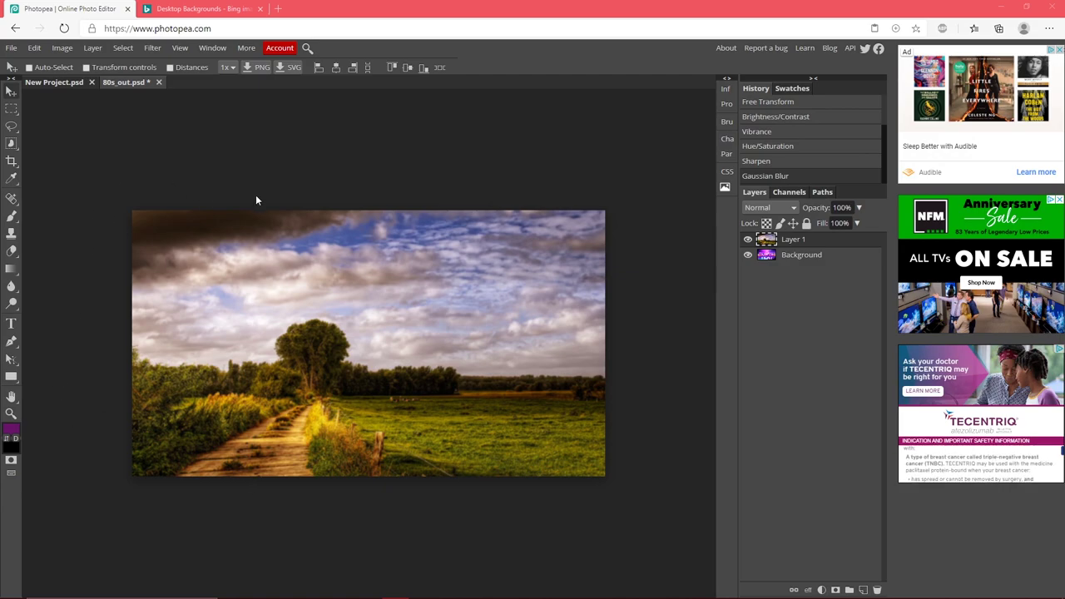
Revert the document step by step through its history to the state before the landscape was pasted
click(37, 48)
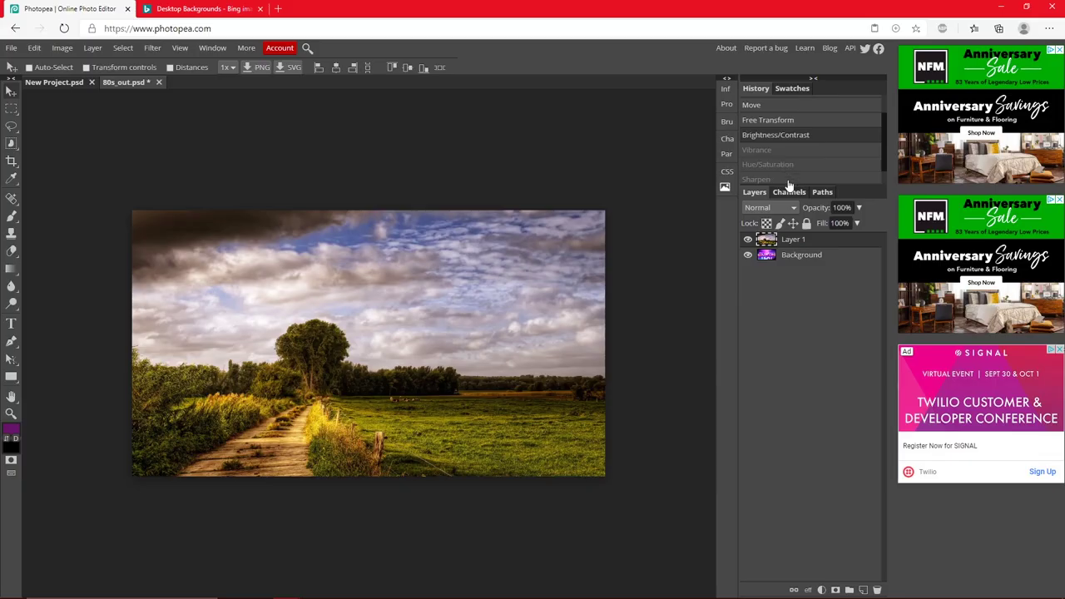
click(818, 190)
scroll(786, 152, up, 1)
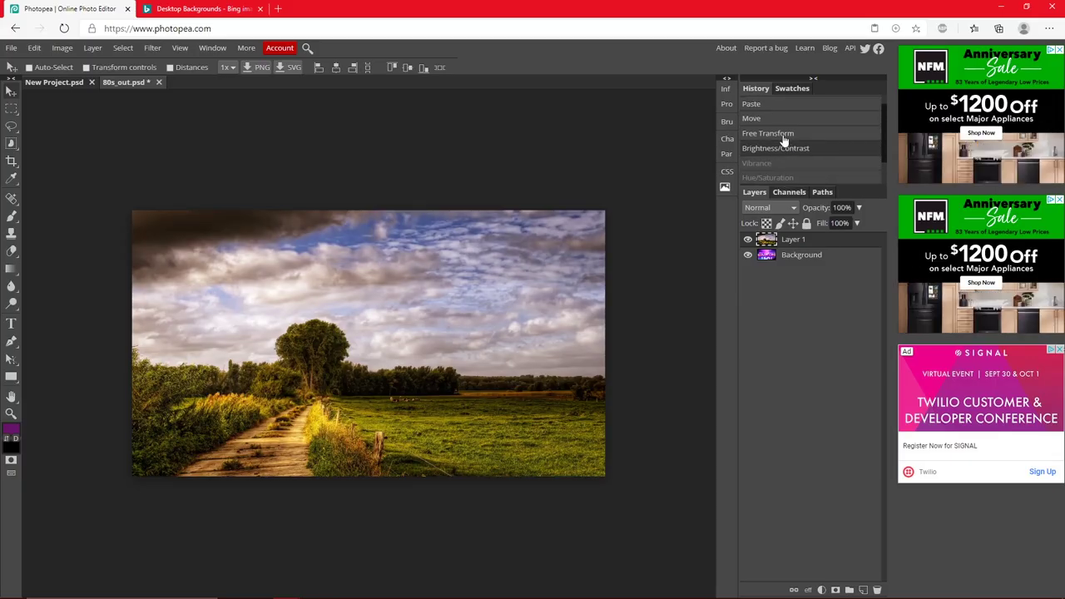
click(784, 143)
click(780, 130)
click(776, 116)
click(775, 102)
scroll(777, 142, down, 1)
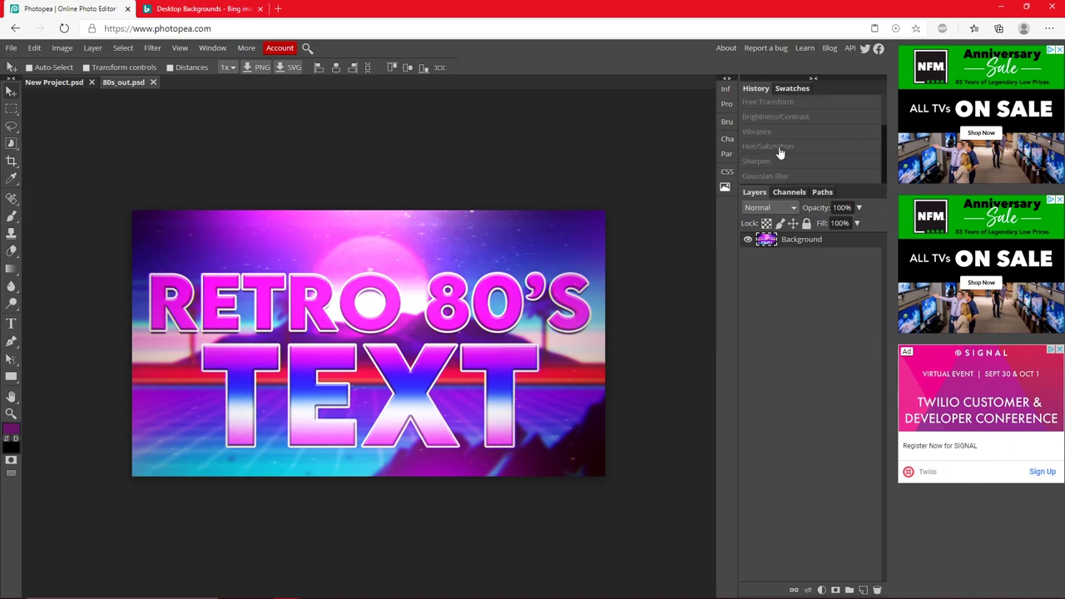
Restore the Vibrance history state and step forward through the remaining edits to the Gaussian Blur
click(774, 133)
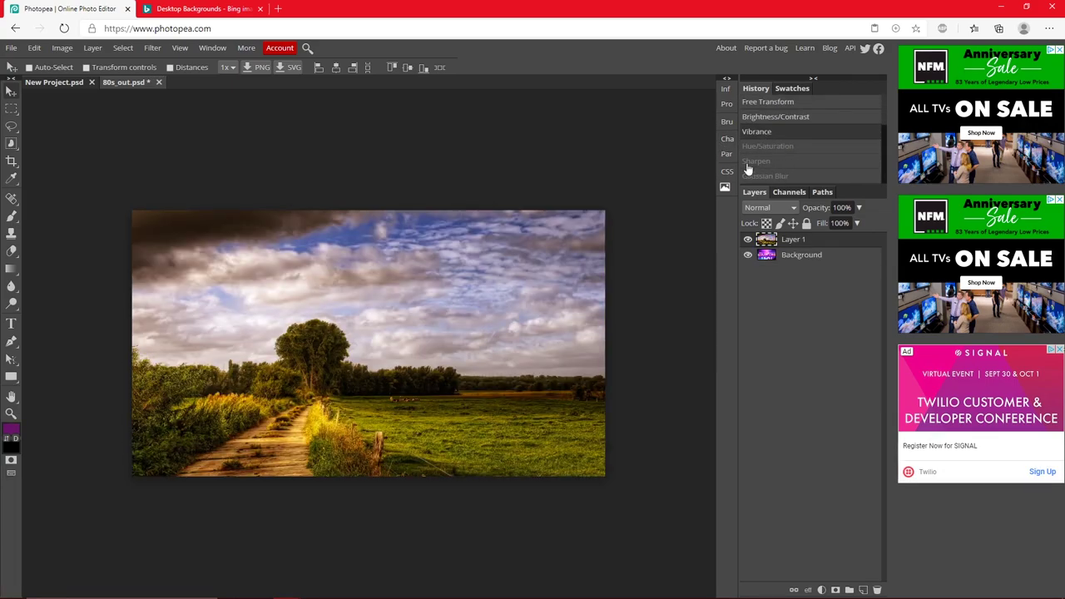
click(35, 48)
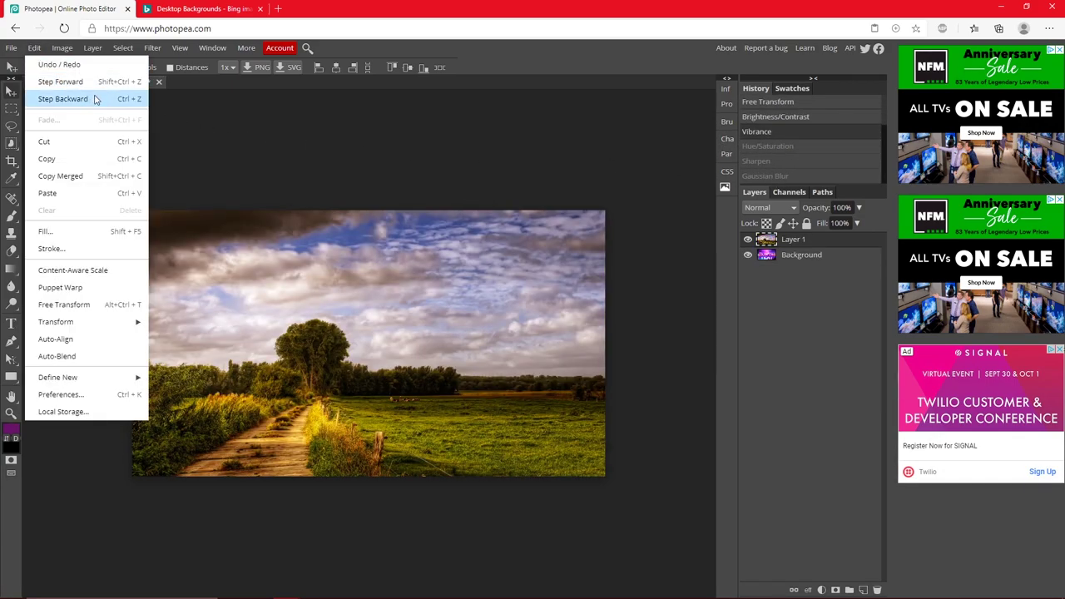
click(88, 82)
click(34, 47)
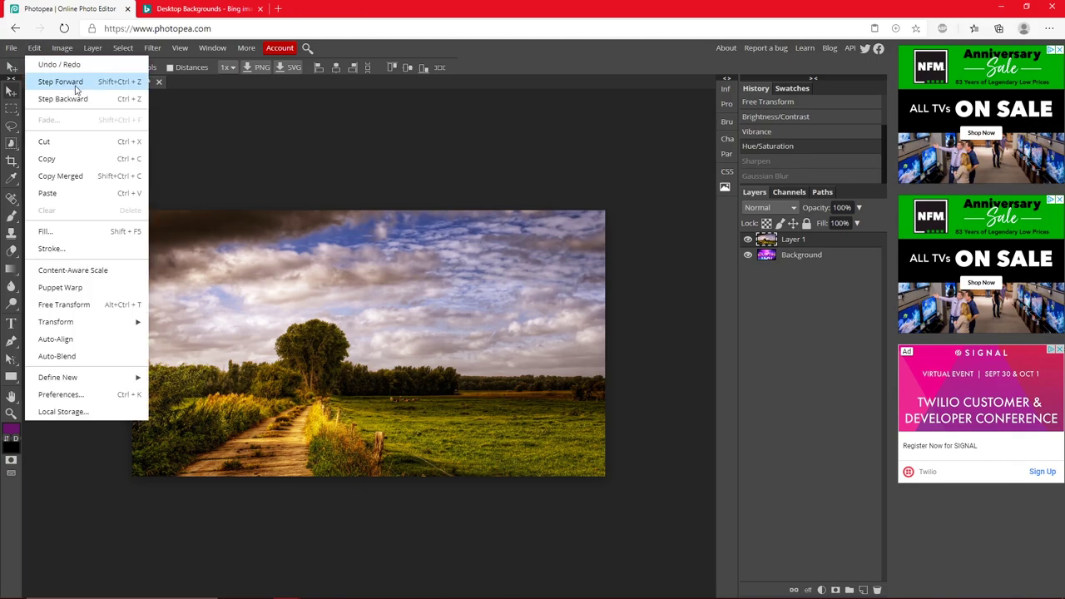
click(72, 83)
click(37, 49)
click(72, 82)
Step backward from the Gaussian Blur and redo it to restore the latest edit
click(34, 48)
click(59, 101)
click(34, 47)
click(62, 96)
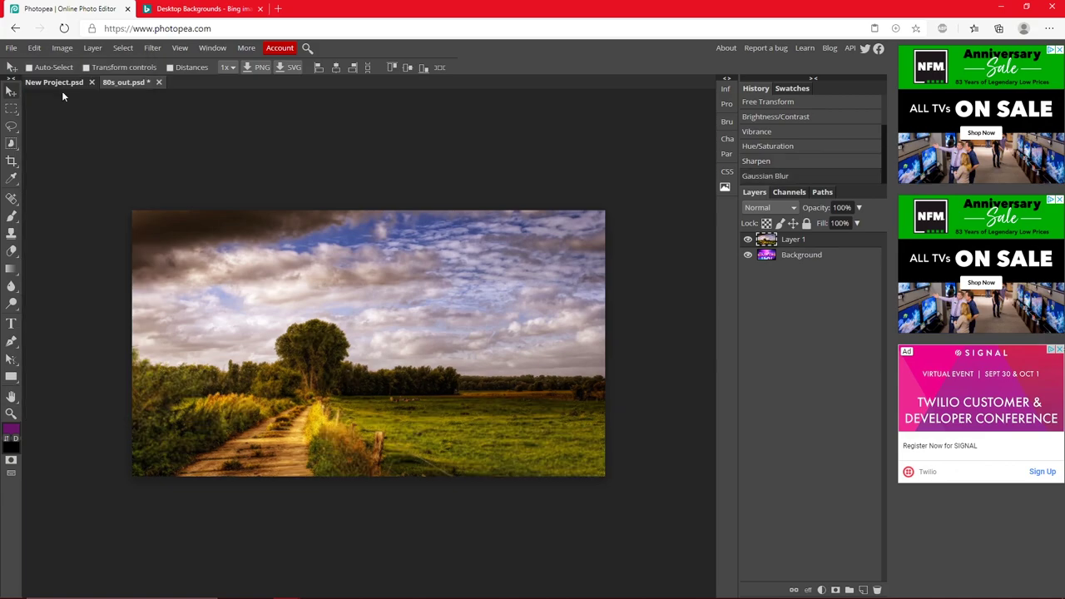
click(34, 48)
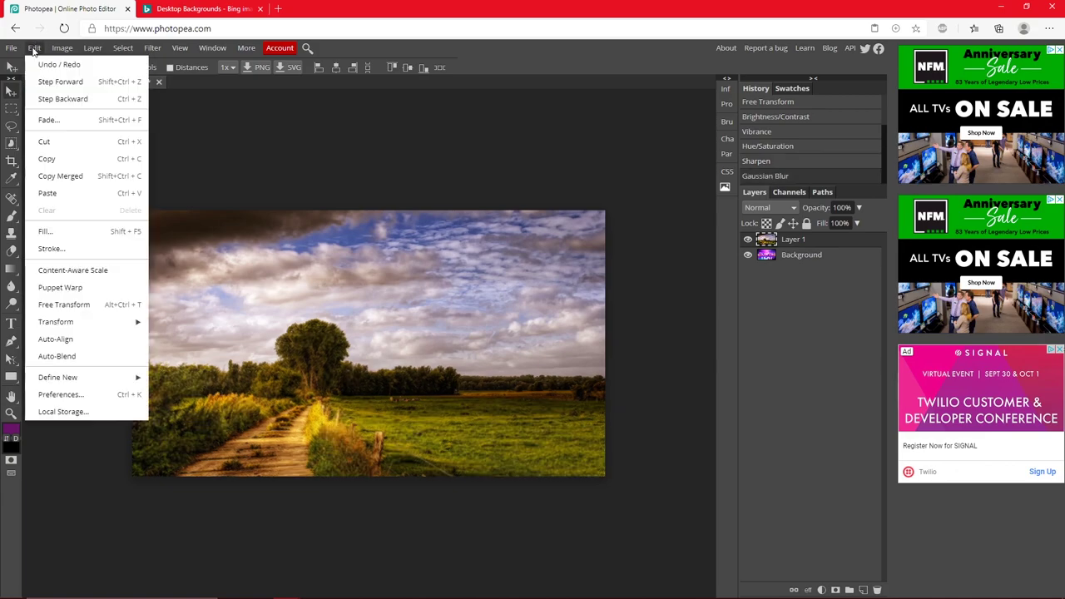
click(60, 97)
key(ctrl+shift+z)
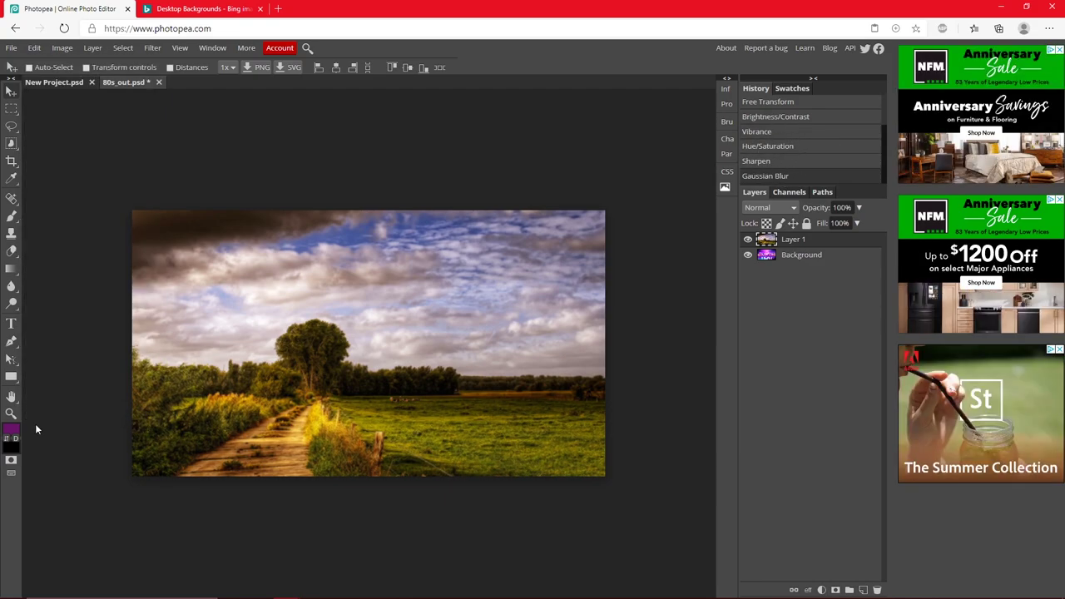
Hide the Background layer and toggle the visibility of Layer 1 off and on several times
click(802, 262)
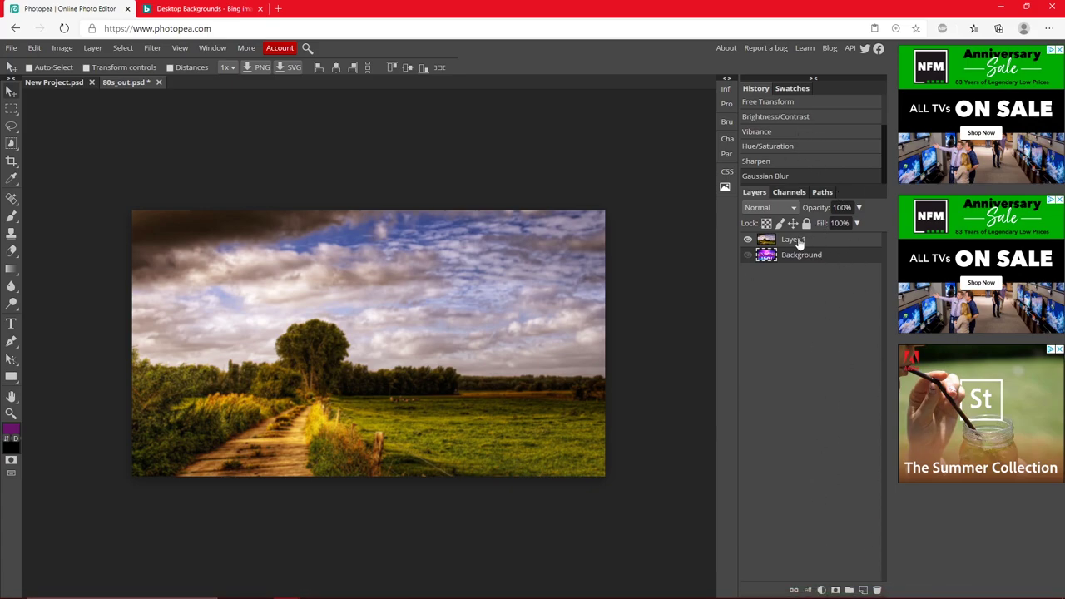
click(746, 240)
click(747, 239)
click(746, 239)
click(746, 240)
click(746, 241)
click(747, 243)
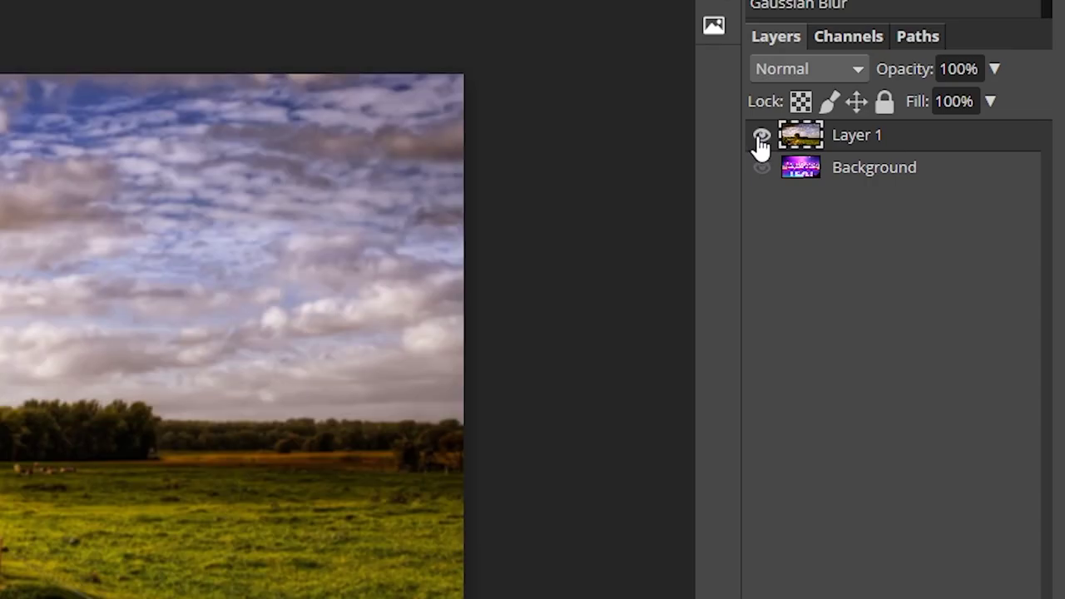
click(760, 143)
click(760, 143)
click(760, 143)
click(760, 143)
click(762, 166)
click(760, 137)
click(760, 137)
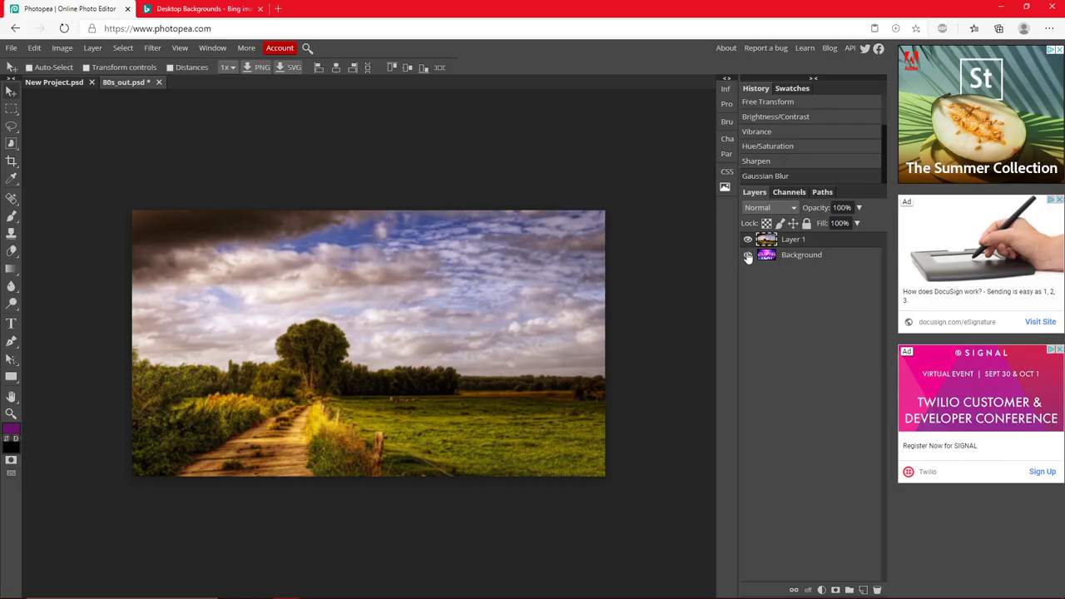
Vary the opacity of Layer 1, returning it to 100%, and try blend modes including Multiply and Normal
click(860, 208)
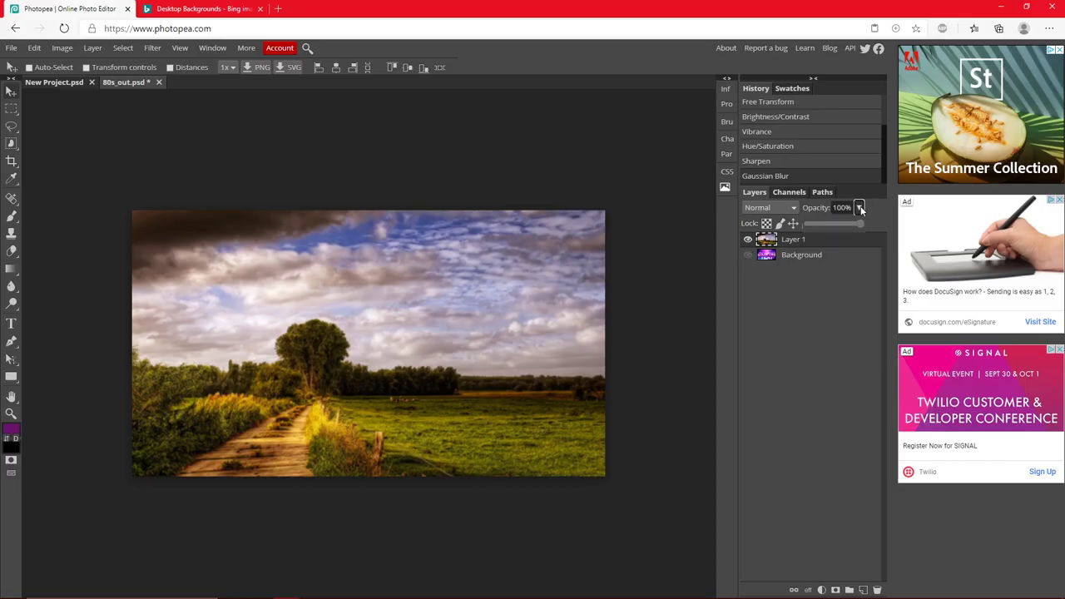
drag(856, 223, 911, 233)
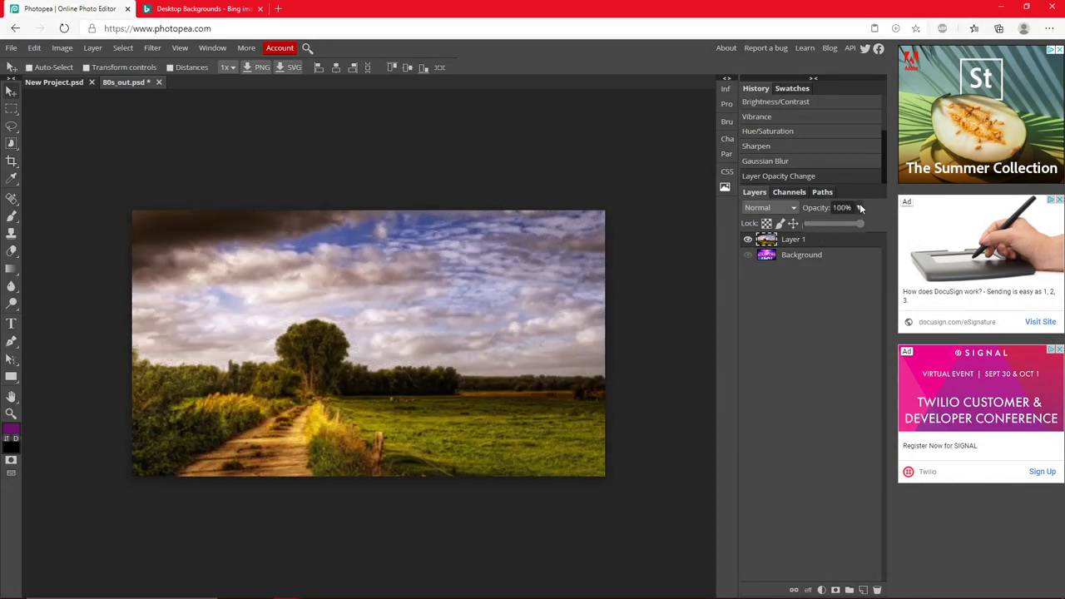
click(778, 210)
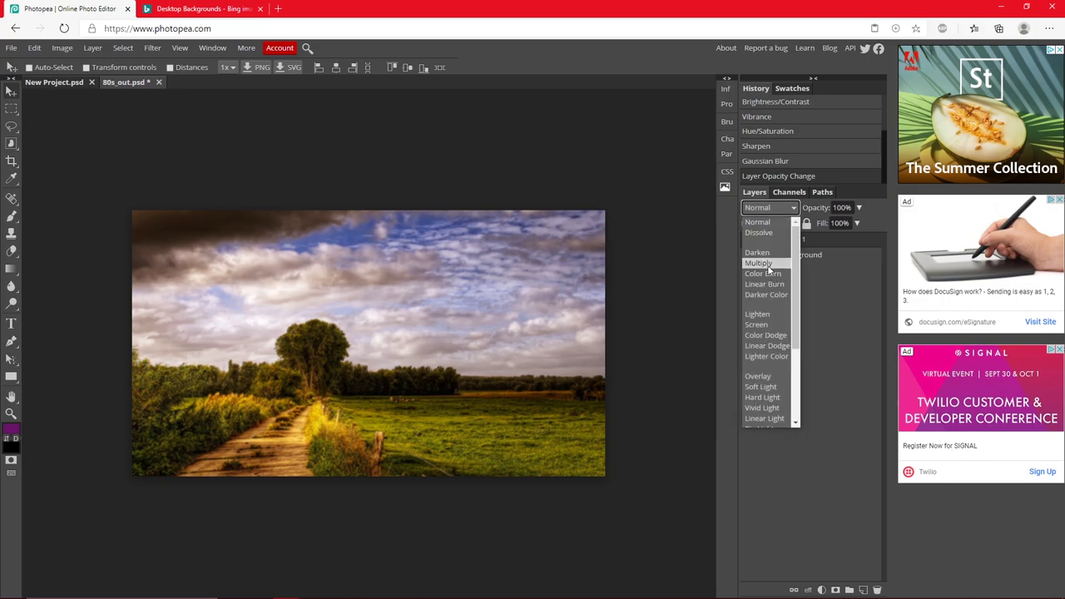
click(758, 263)
click(775, 210)
click(770, 309)
click(770, 208)
click(766, 223)
click(770, 208)
click(766, 263)
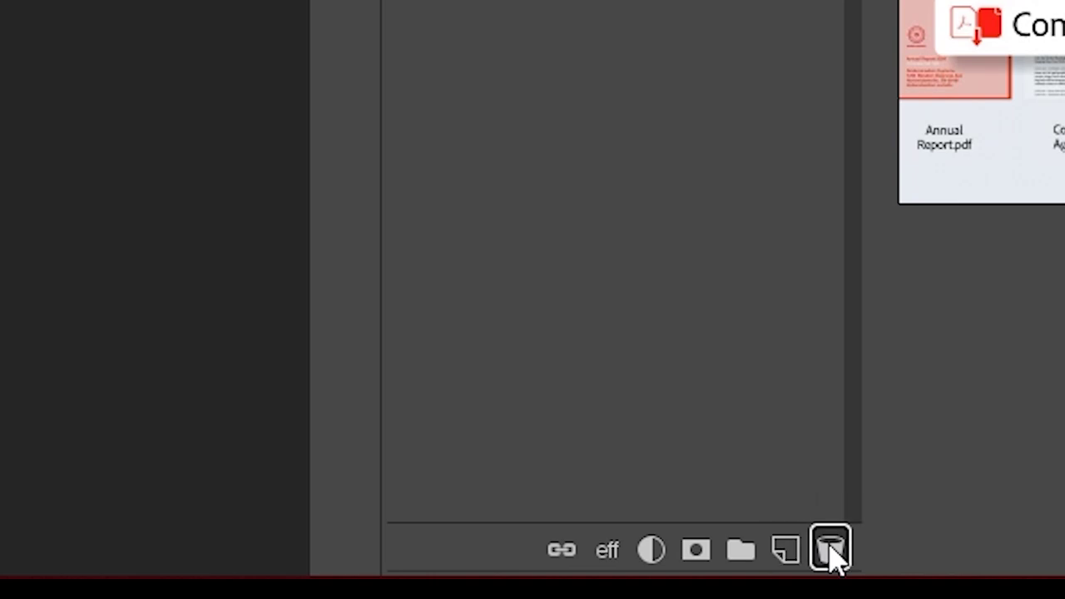
Place Layer 1 and Background inside a new folder and add a raster mask to Layer 1
click(740, 549)
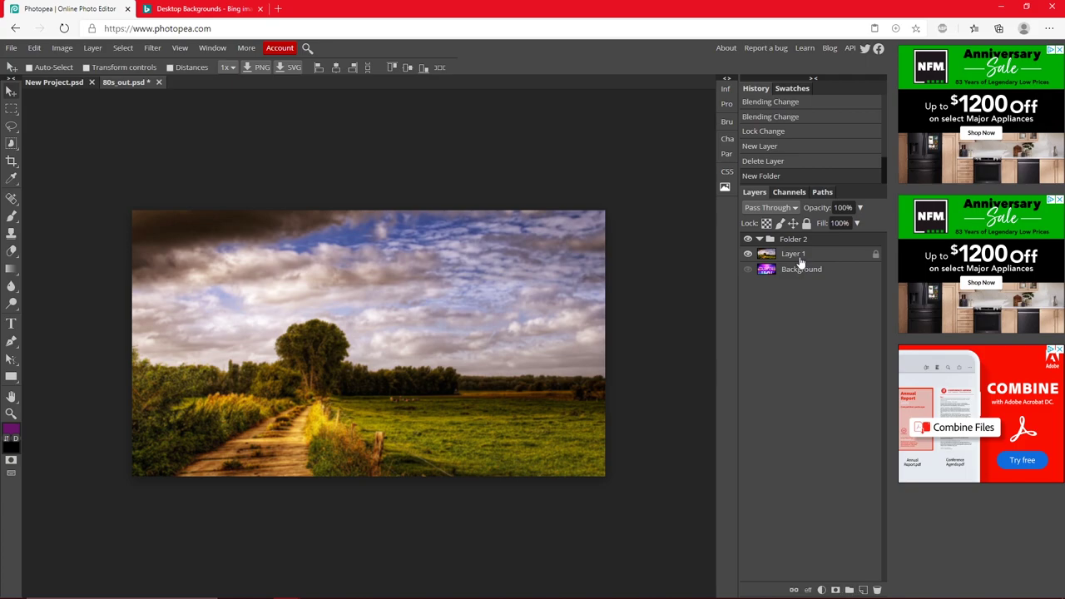
mouse_move(800, 263)
mouse_down()
mouse_move(806, 248)
mouse_move(805, 261)
mouse_up()
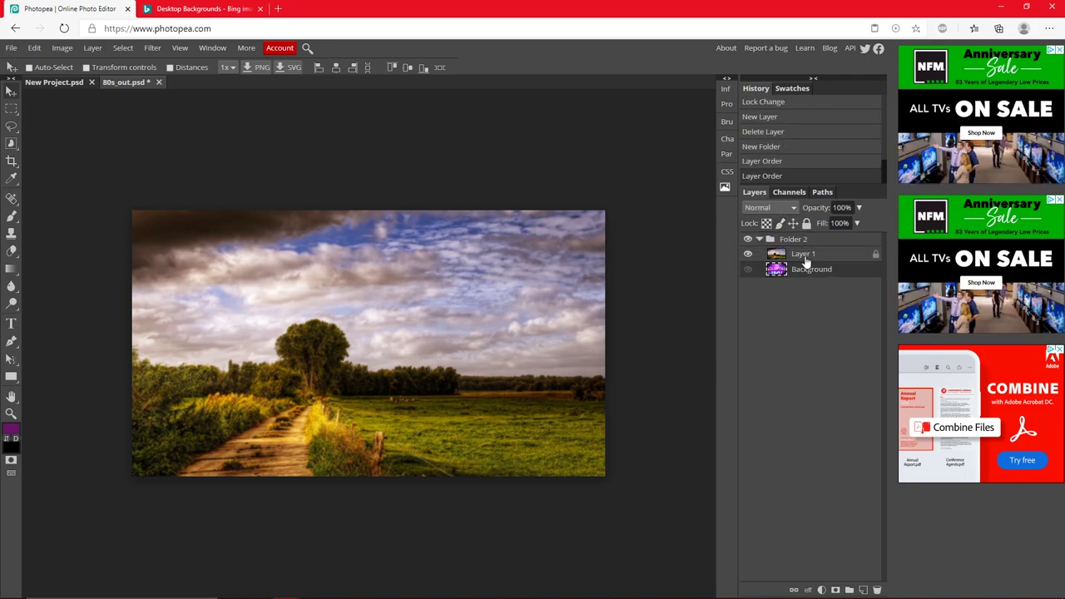
click(835, 590)
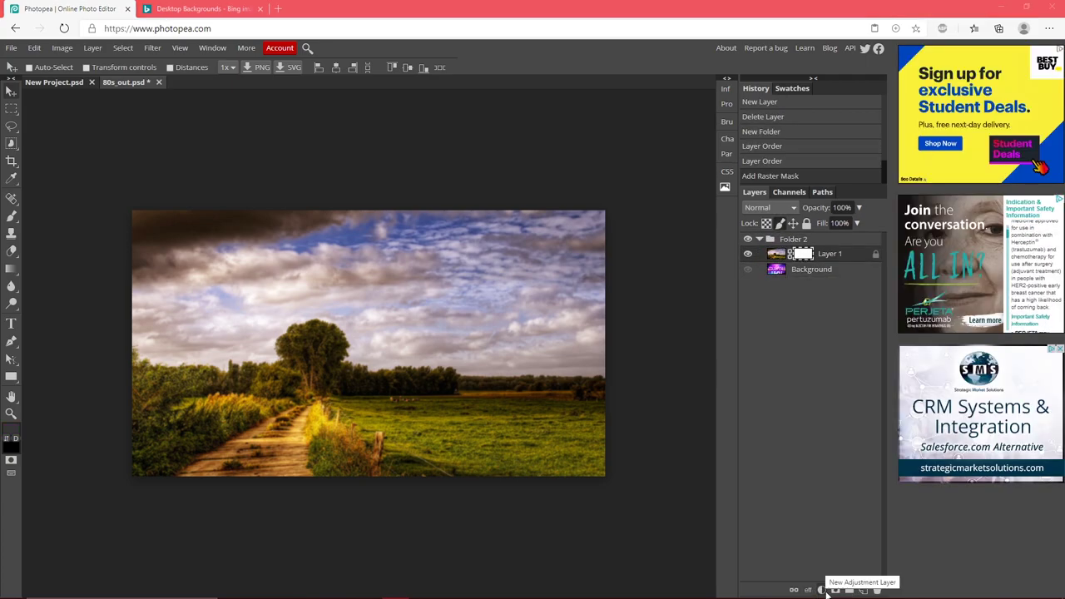
click(12, 48)
mouse_move(65, 52)
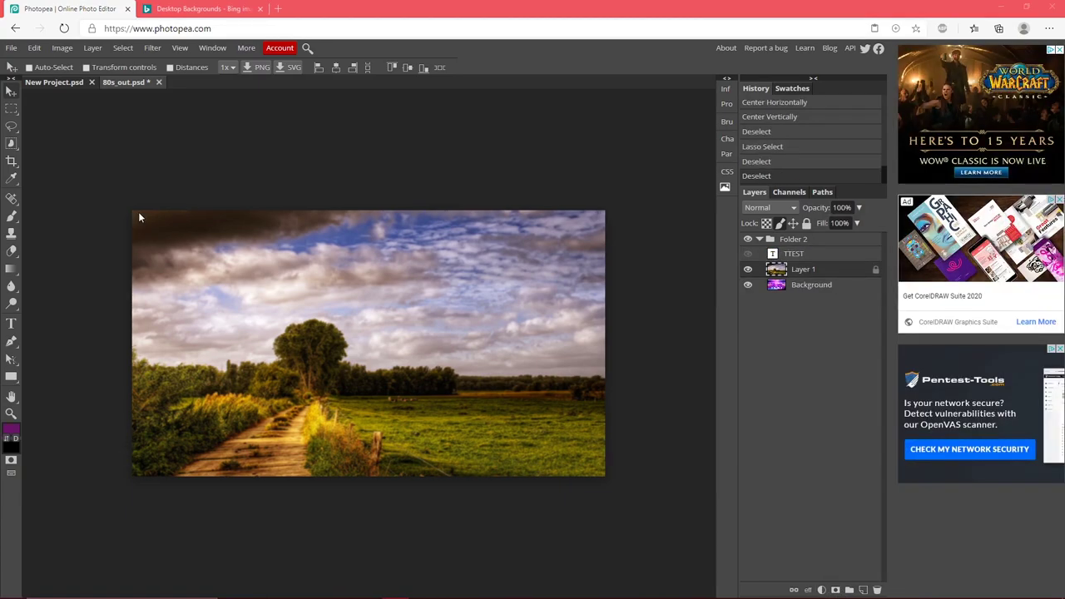
Reposition Layer 1 on the canvas with the Move tool so the landscape covers the whole canvas
click(11, 92)
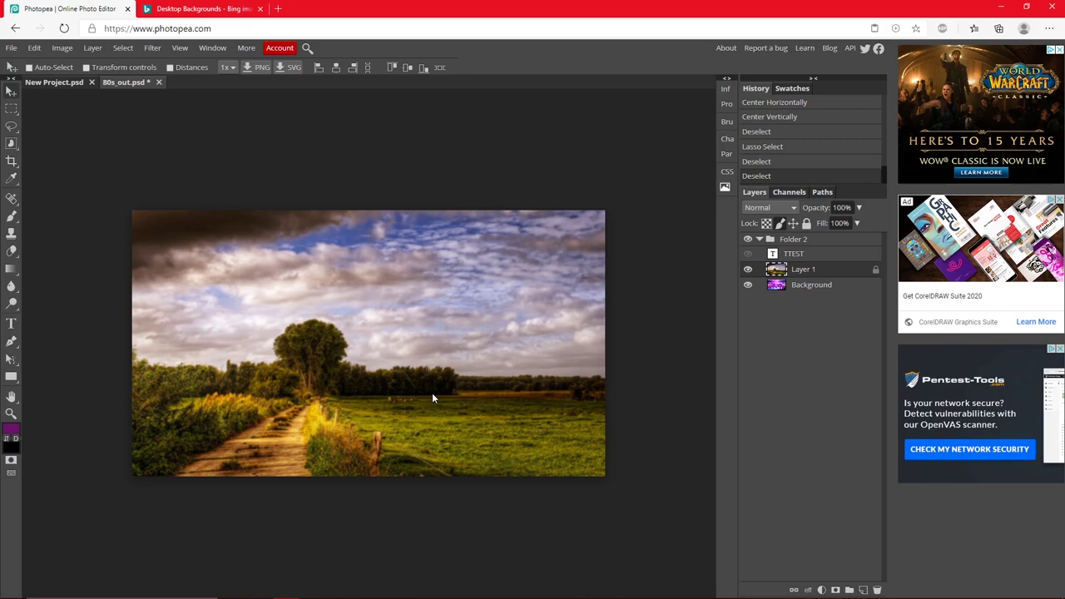
drag(510, 356, 510, 347)
drag(469, 284, 413, 321)
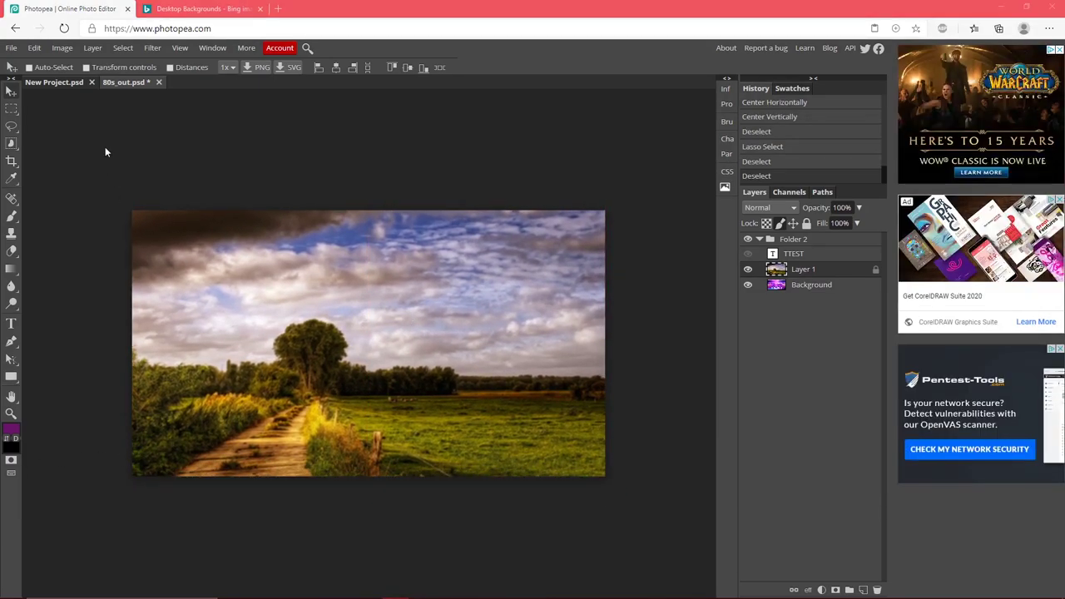
click(11, 93)
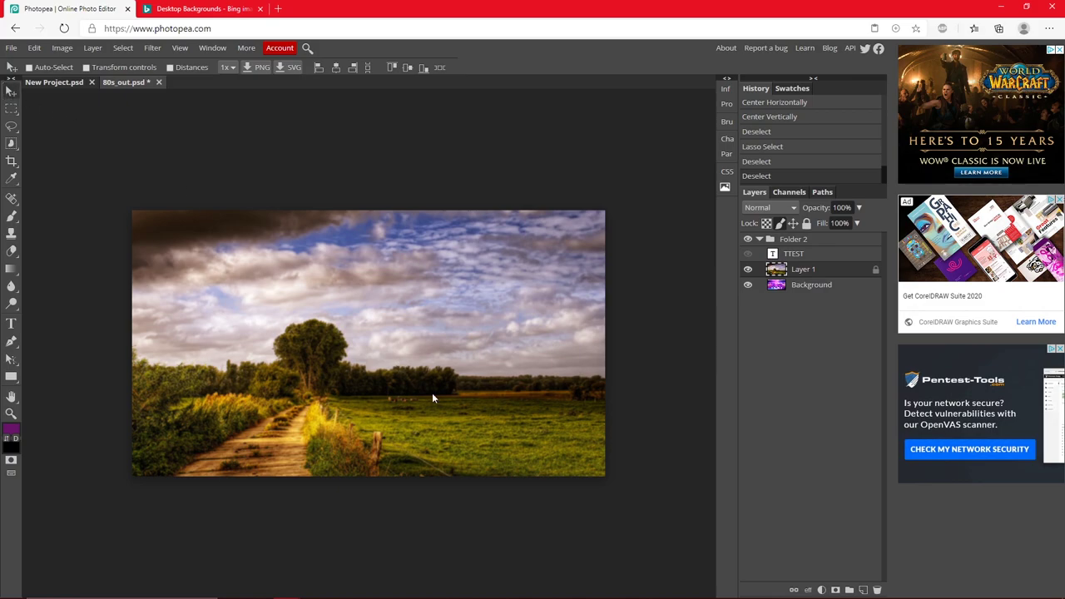
drag(483, 347, 408, 324)
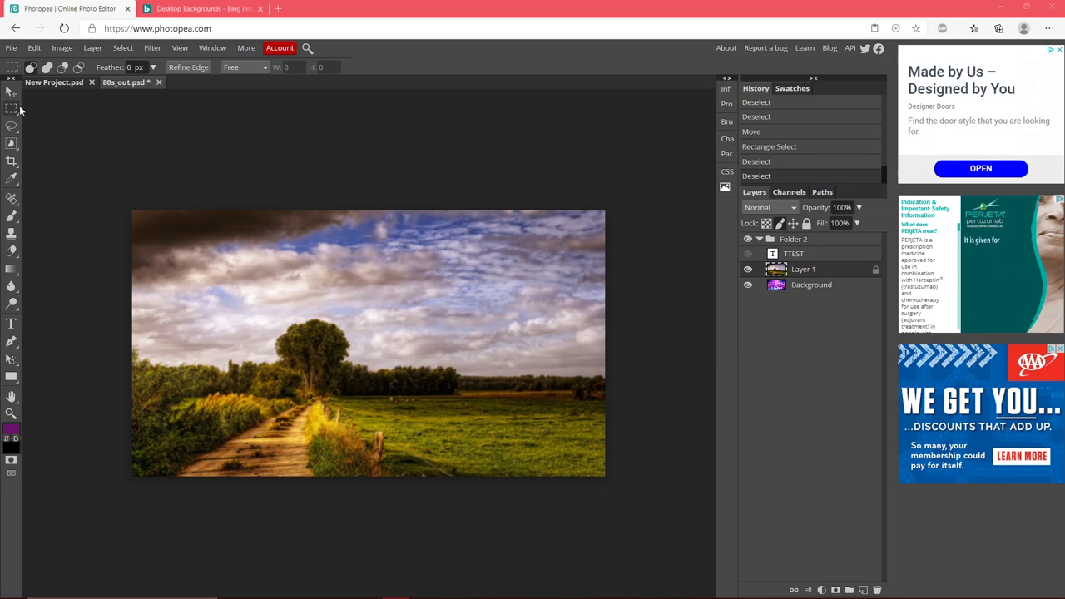
Make a rectangular selection around the whole canvas and clear it
drag(131, 209, 636, 566)
click(11, 91)
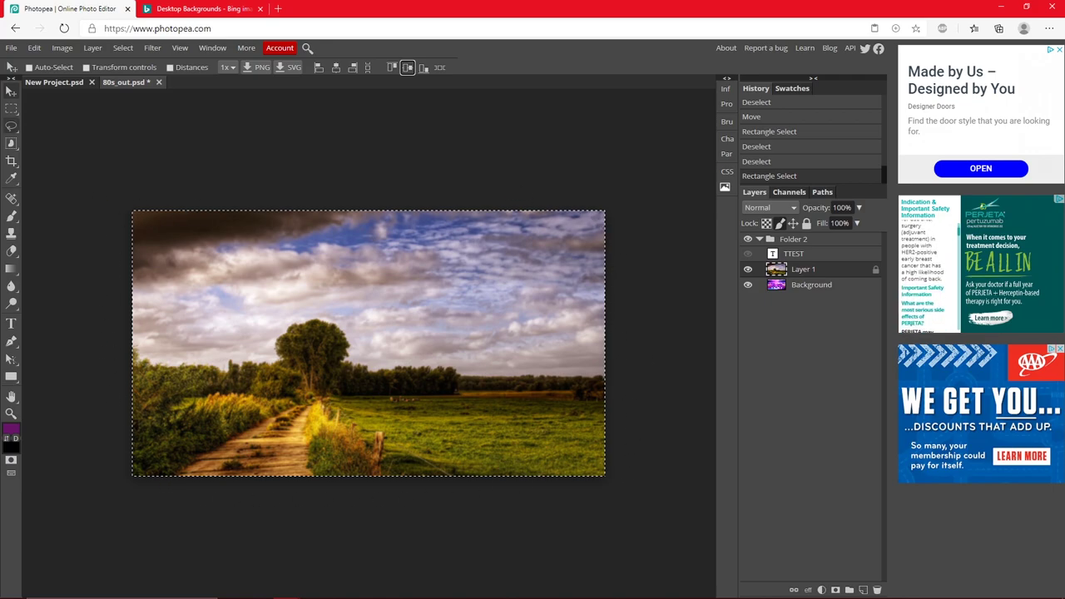
key(m)
click(198, 275)
Select a rectangle covering the tree and the sky beside it, and centre Layer 1 on it horizontally and vertically
drag(168, 258, 363, 391)
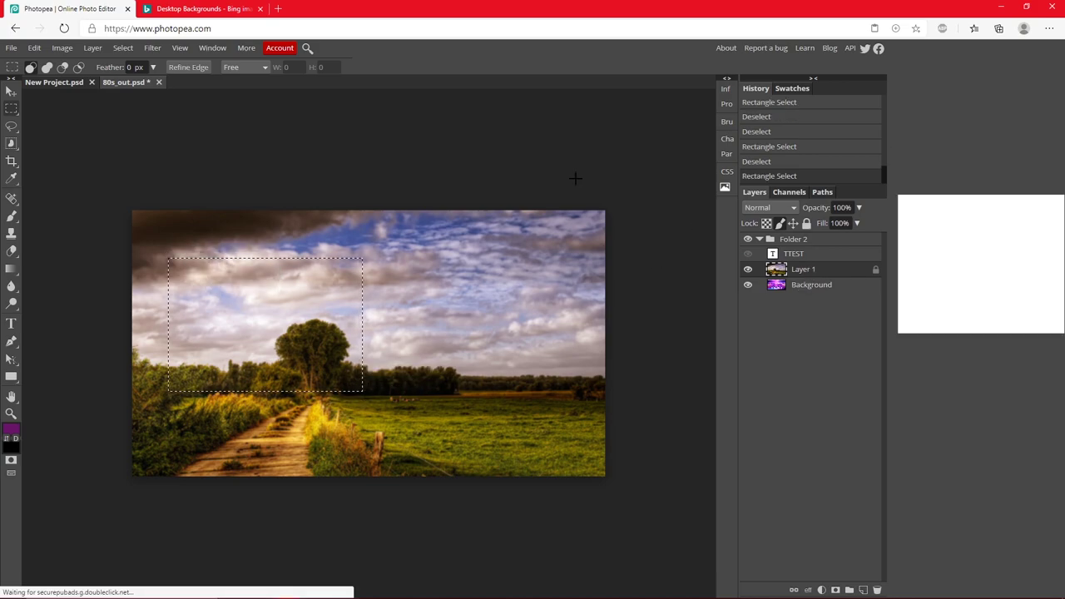
key(v)
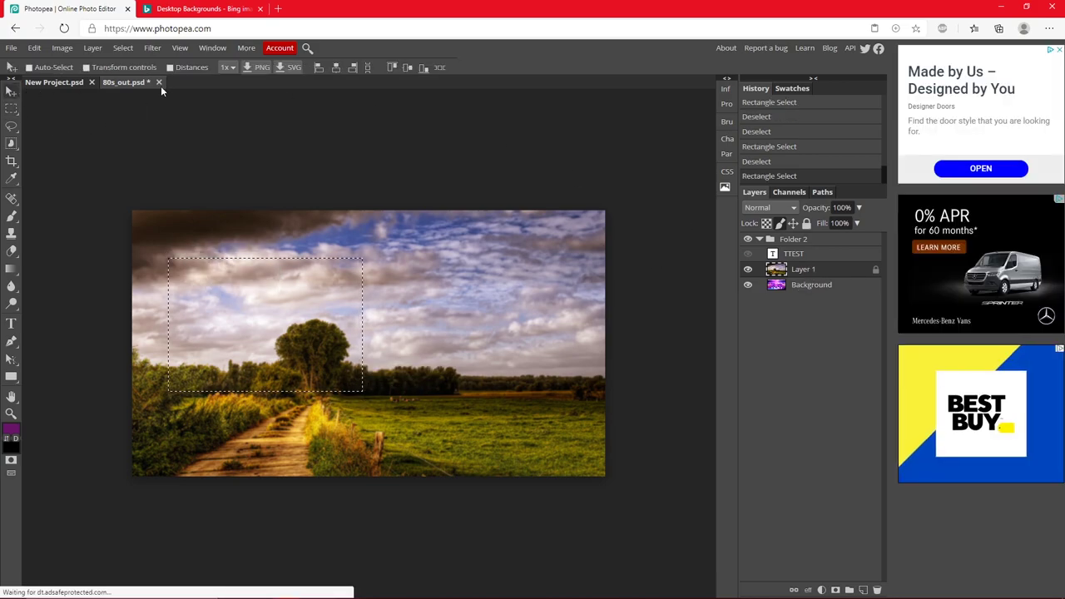
click(336, 67)
click(408, 67)
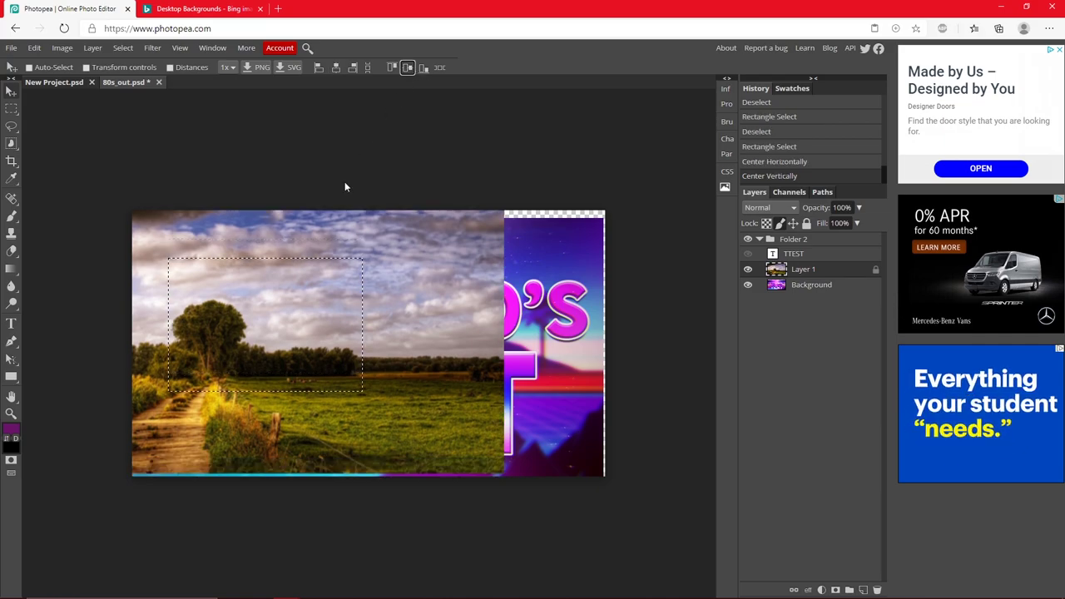
Clear the selection and move Layer 1 back so the landscape covers the whole canvas
key(ctrl+d)
drag(293, 340, 395, 352)
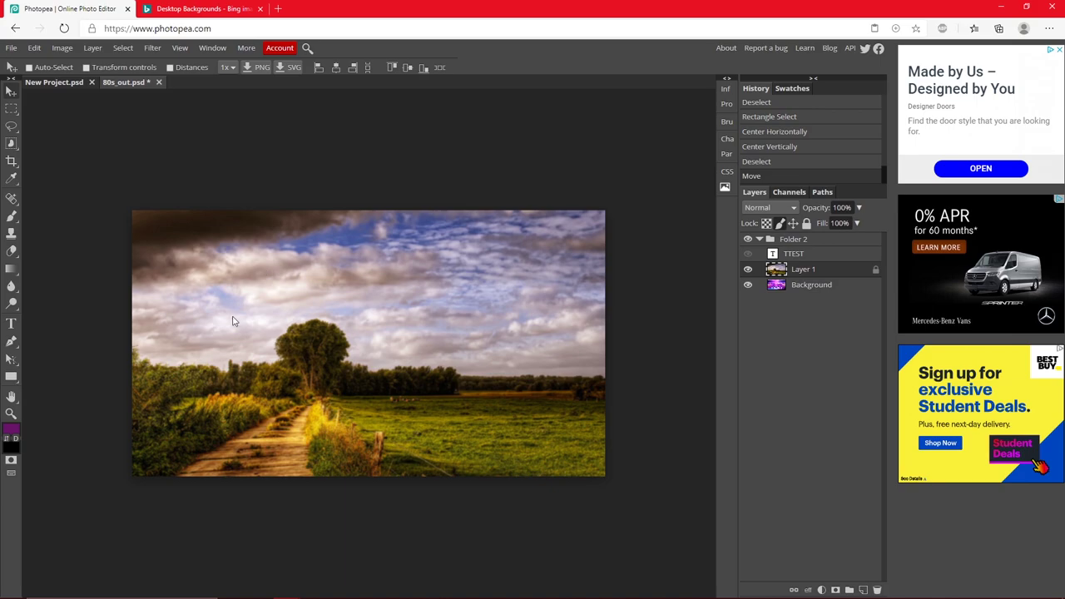
click(339, 68)
Draw a freehand Lasso selection around the tree on Layer 1
click(11, 126)
right_click(11, 128)
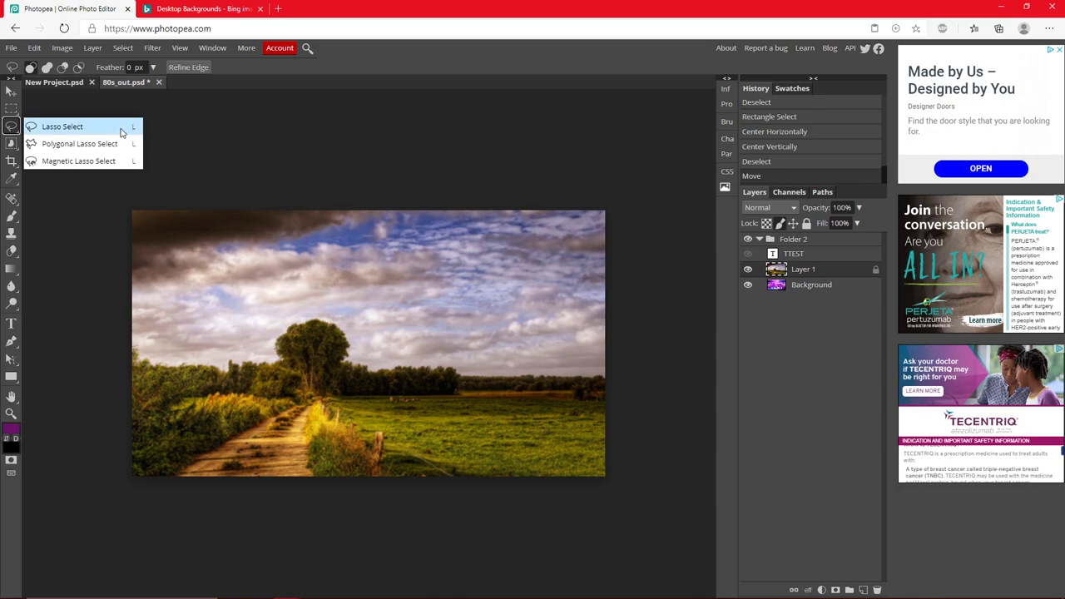
click(78, 130)
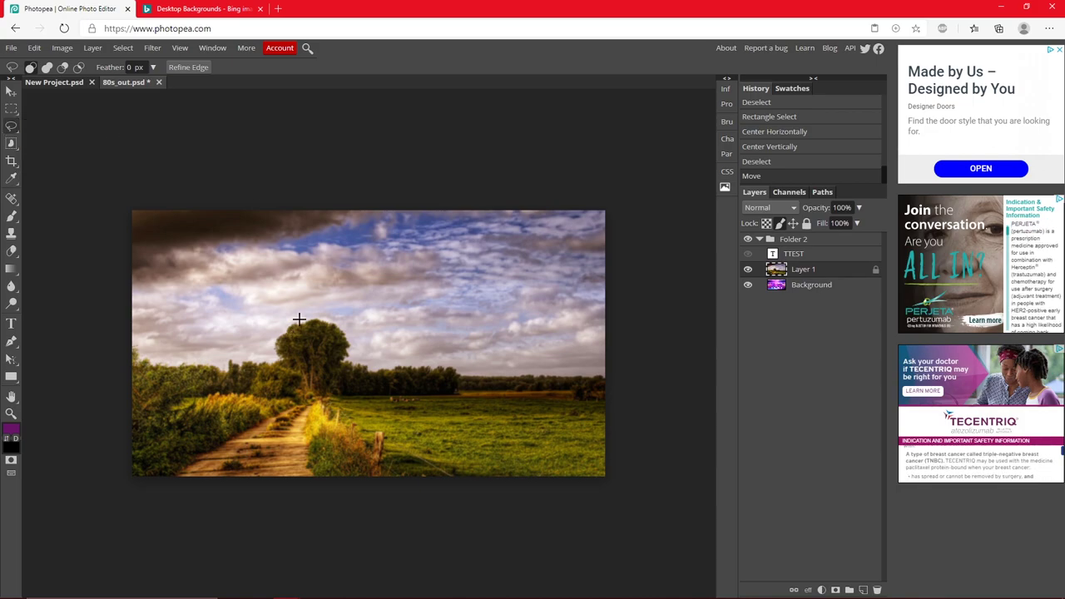
drag(296, 318, 271, 333)
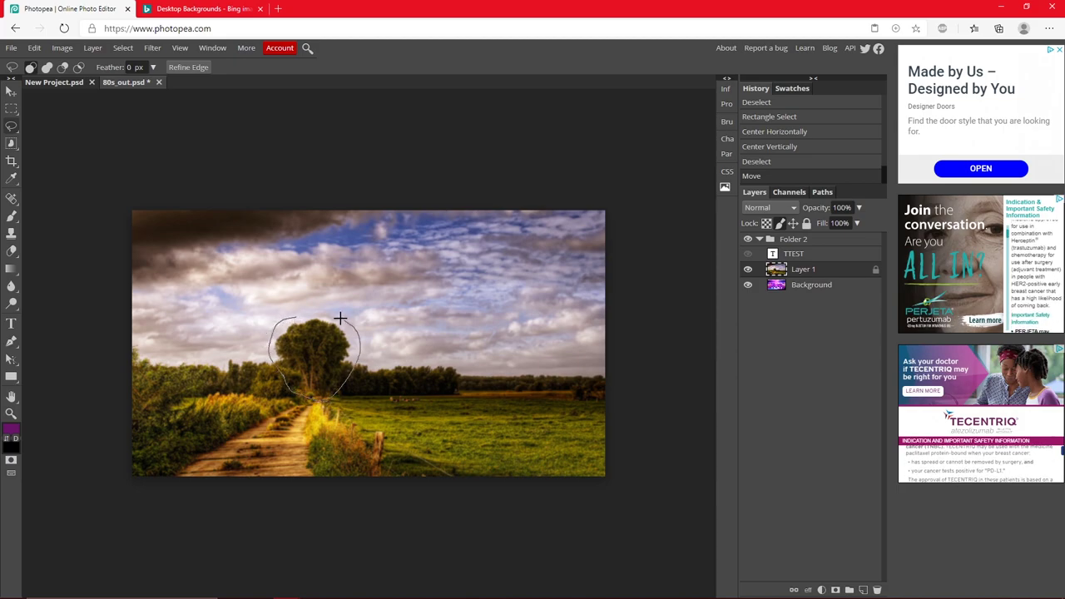
drag(311, 305, 309, 300)
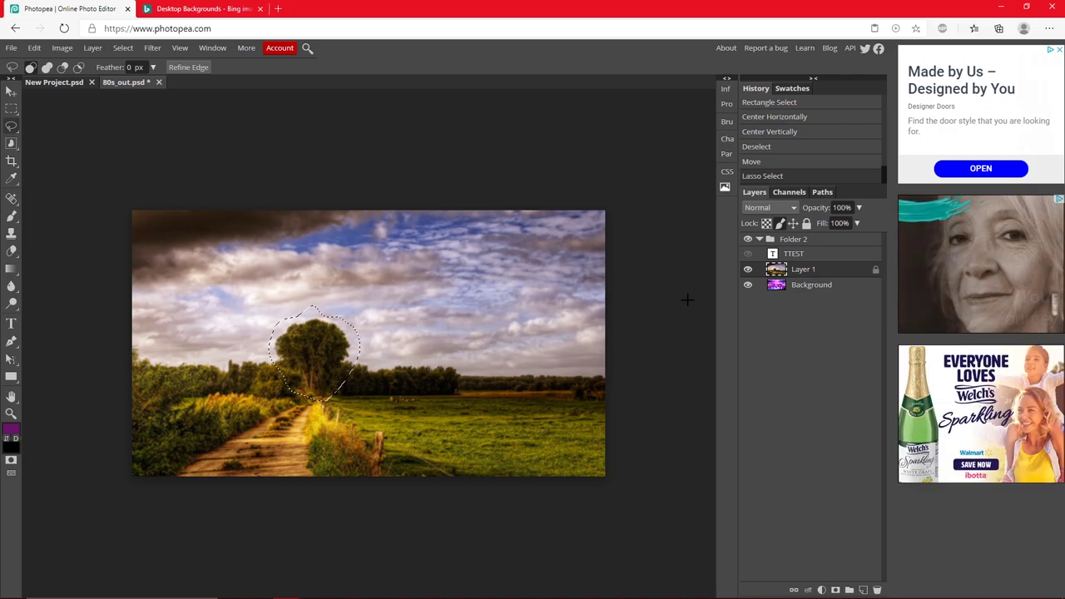
Unlock Layer 1 and delete the selected tree area from it, with the Background layer hidden
click(876, 270)
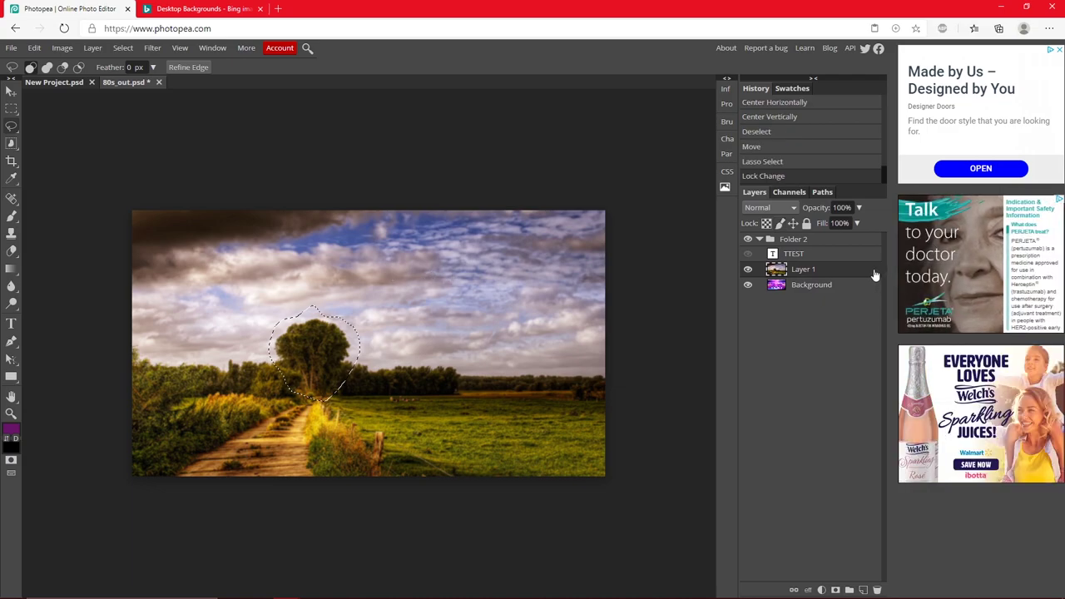
key(Delete)
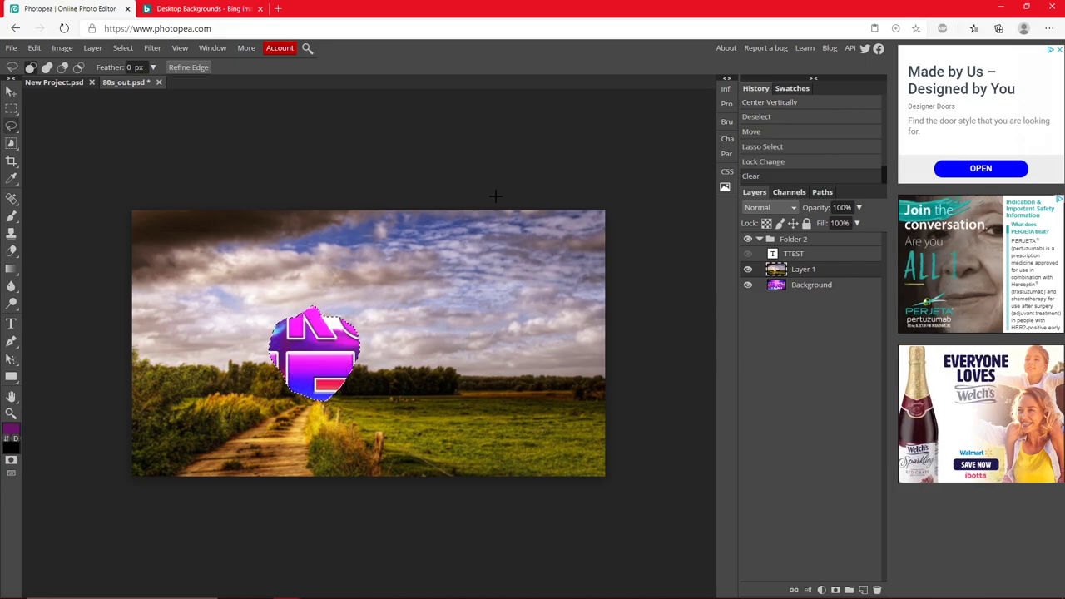
click(747, 286)
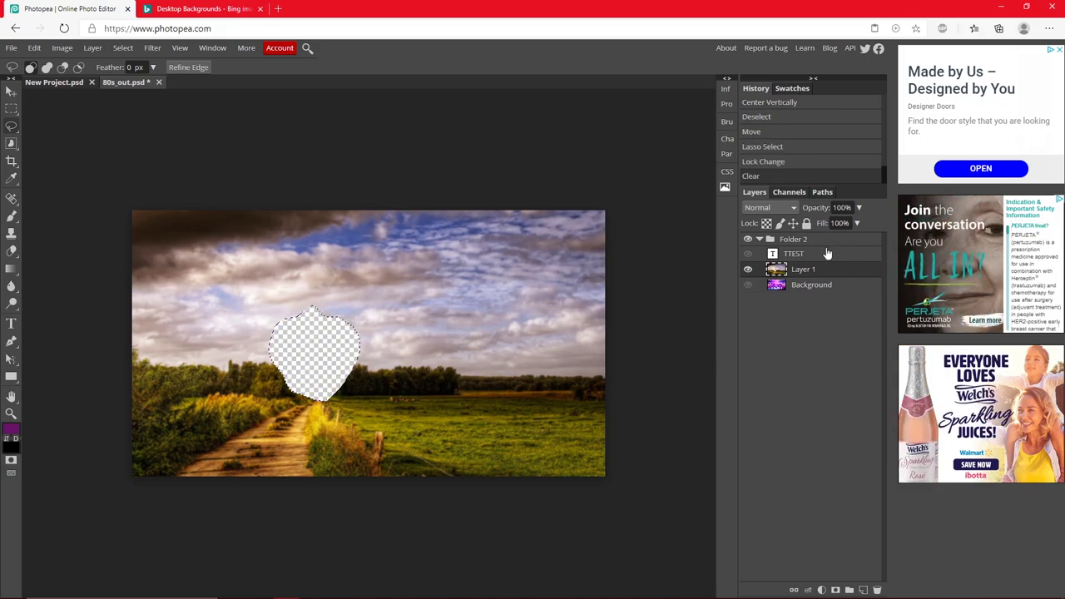
Move Layer 1 slightly upward with the Move tool, undo the second move, and clear the selection
click(11, 90)
drag(349, 261, 378, 237)
click(747, 285)
drag(449, 283, 416, 331)
key(ctrl+z)
key(ctrl+z)
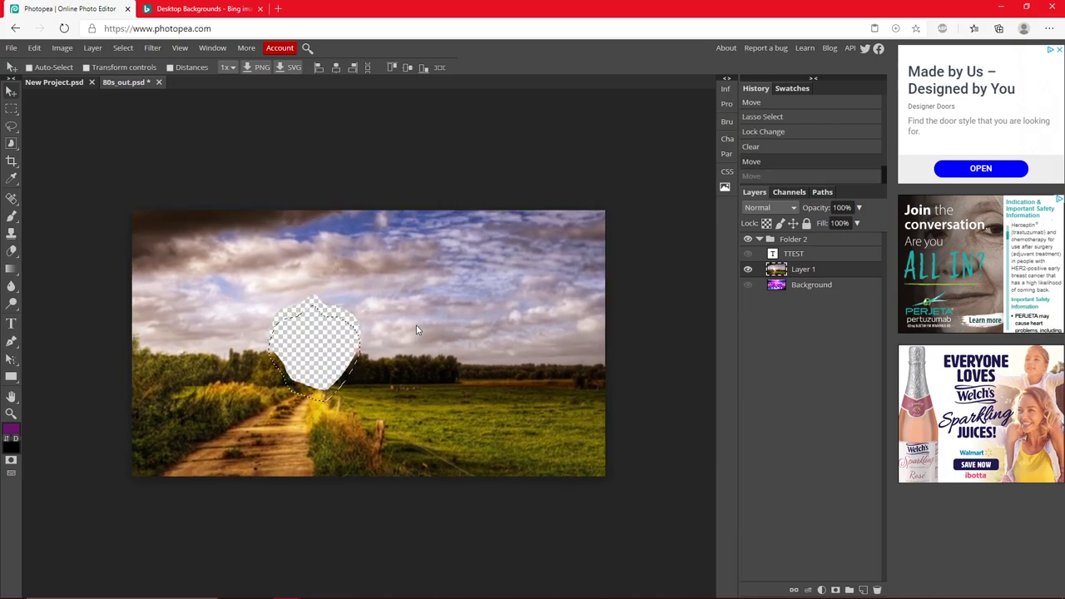
key(ctrl+d)
Select a four-sided area of sky beside the hole with the Polygonal Lasso, delete it from Layer 1, and deselect
right_click(11, 127)
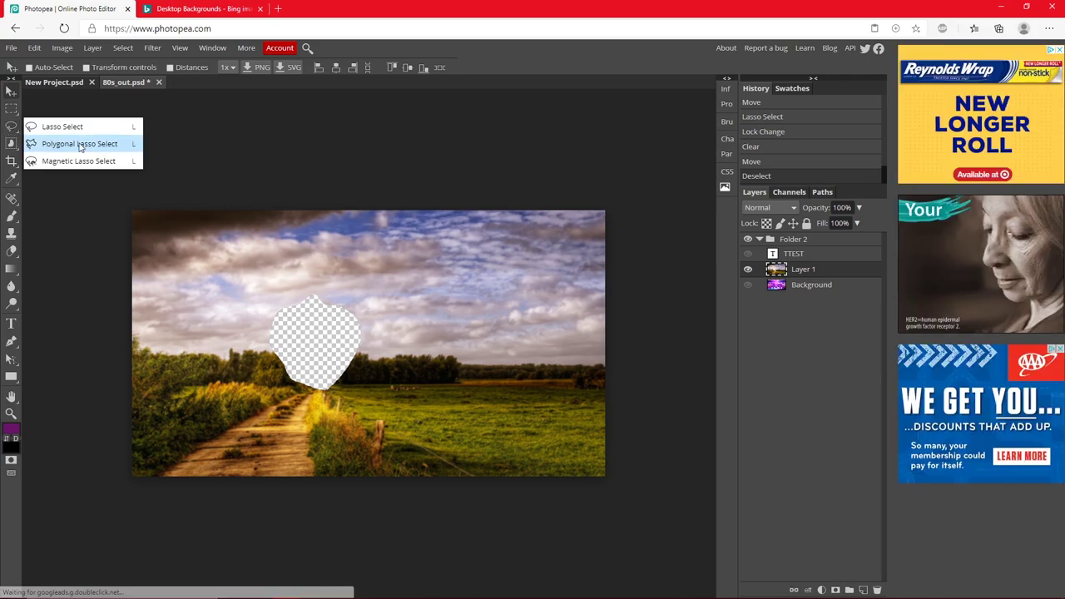
click(106, 146)
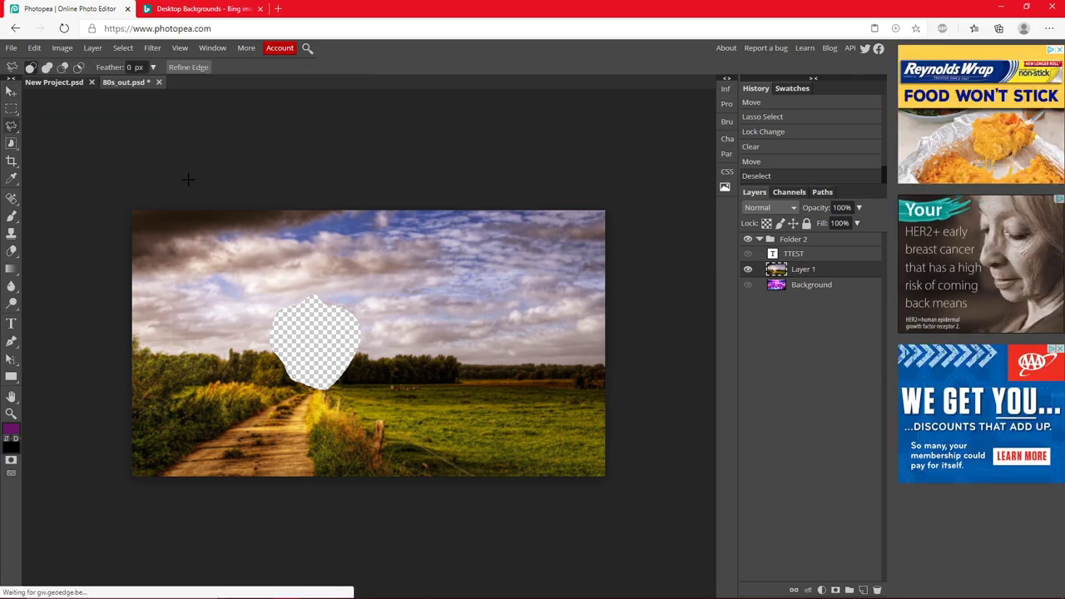
click(422, 265)
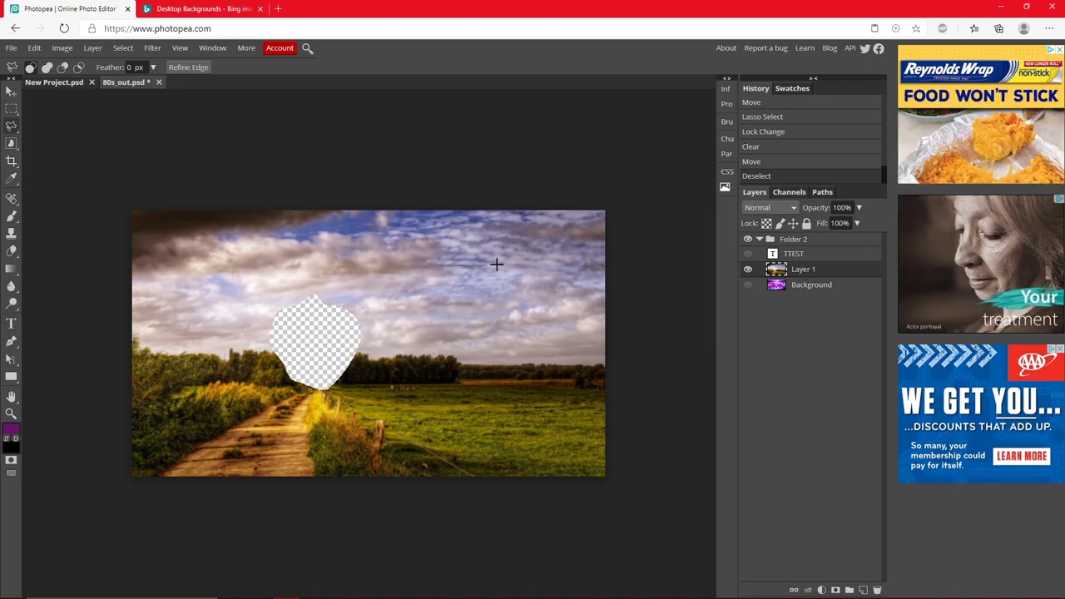
click(556, 348)
click(421, 340)
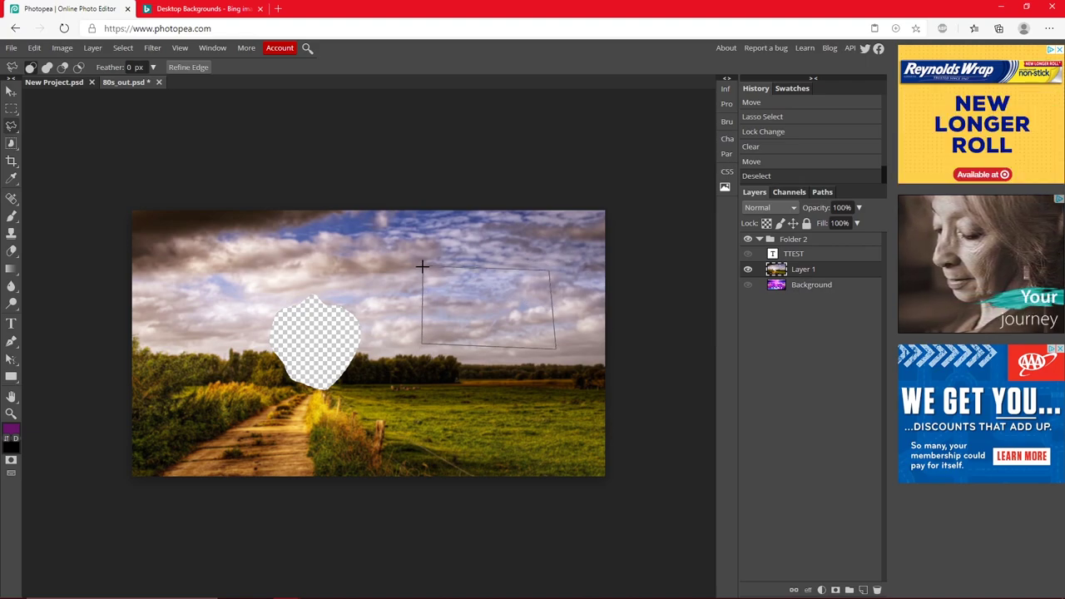
click(422, 266)
key(Delete)
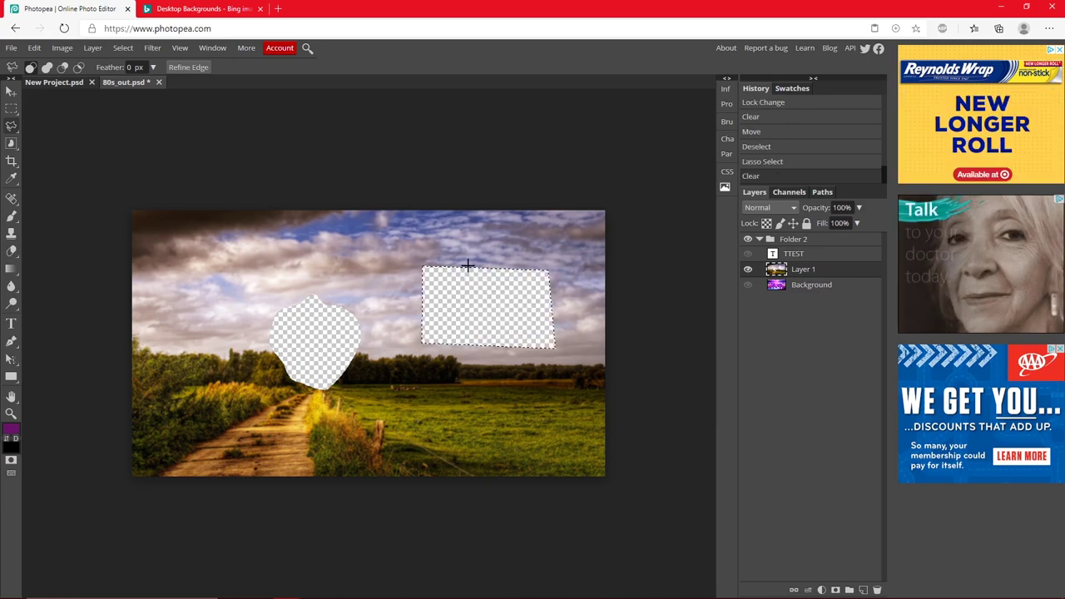
key(ctrl+d)
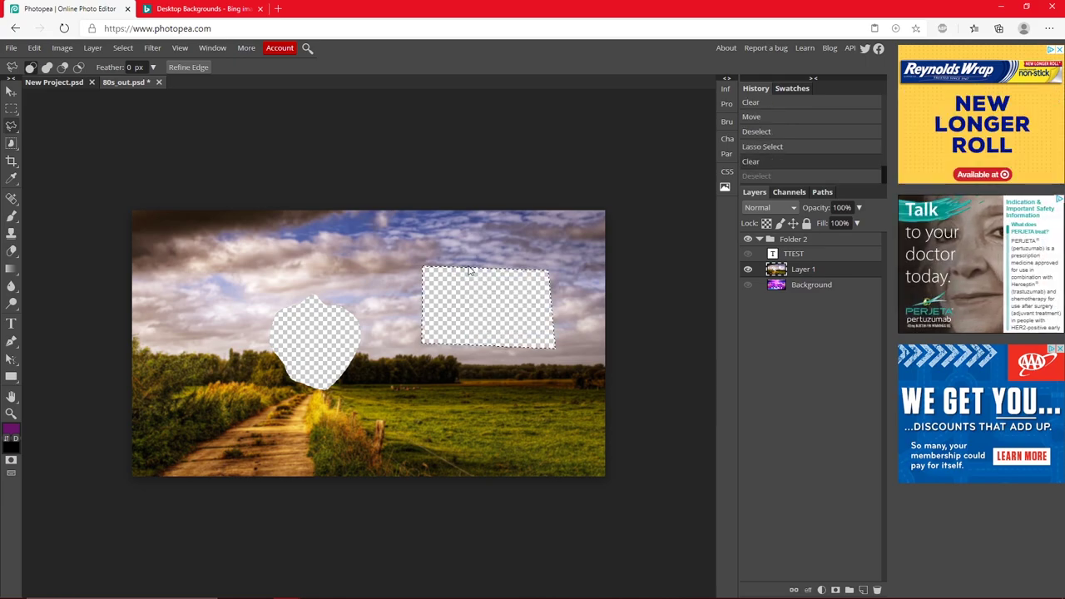
Undo the recent edits back to before the tree area was deleted, and clear the selection around the tree
key(ctrl+z)
key(ctrl+z)
key(ctrl+z)
key(ctrl+z)
key(ctrl+z)
key(ctrl+z)
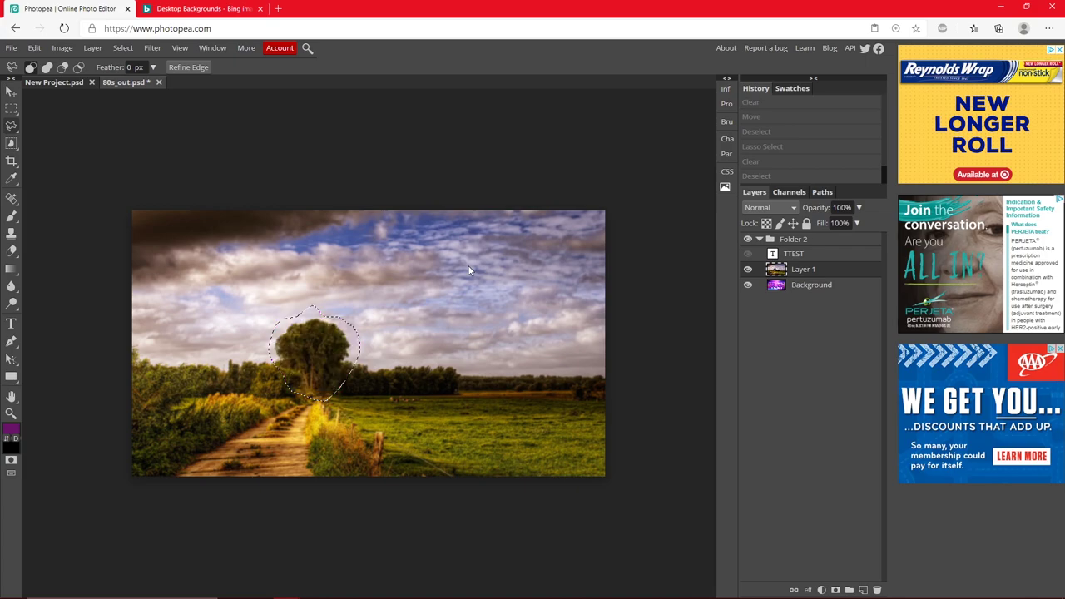
key(ctrl+z)
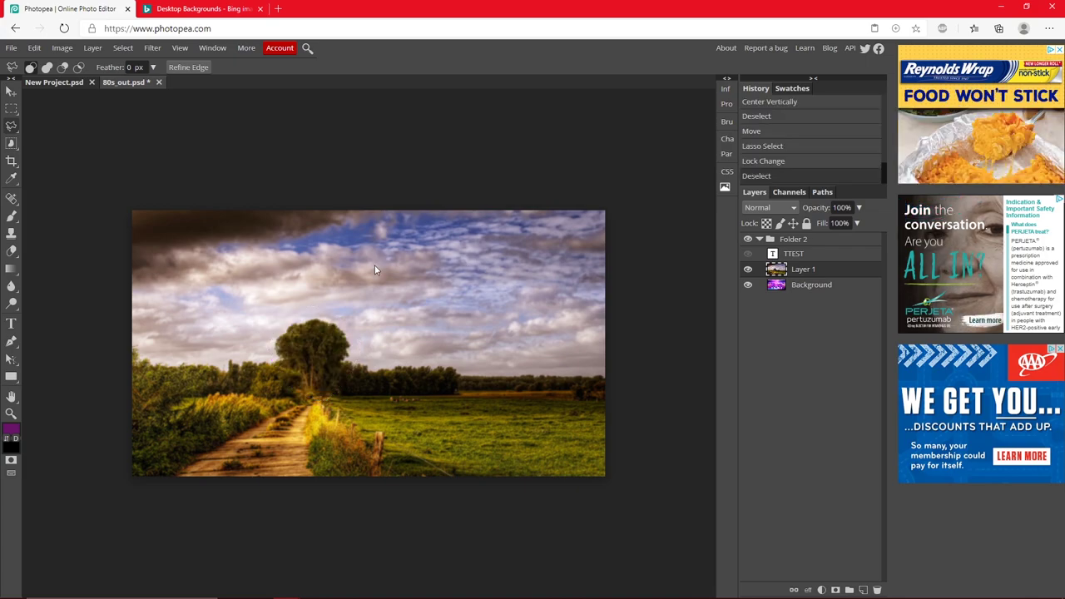
click(10, 413)
click(327, 330)
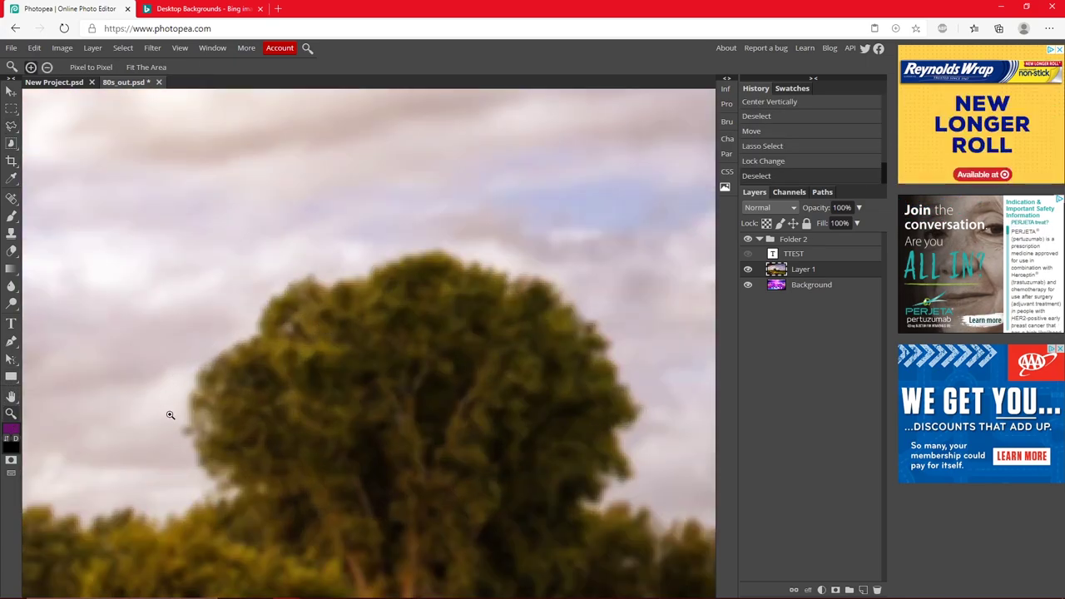
click(11, 142)
mouse_move(257, 332)
mouse_down()
mouse_move(311, 276)
mouse_move(331, 288)
mouse_move(357, 251)
mouse_up()
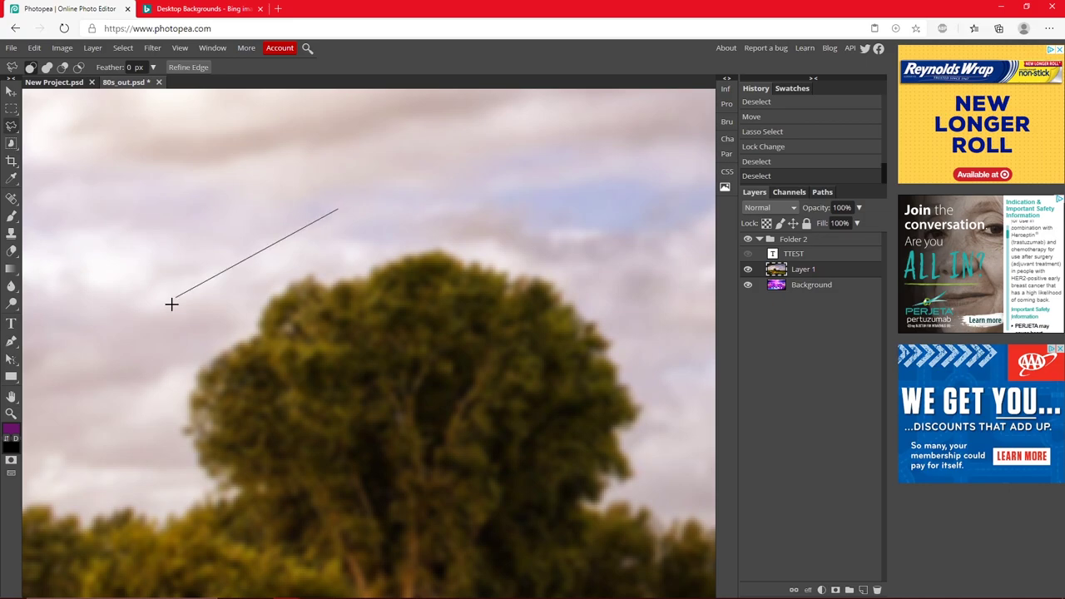
click(160, 339)
click(150, 131)
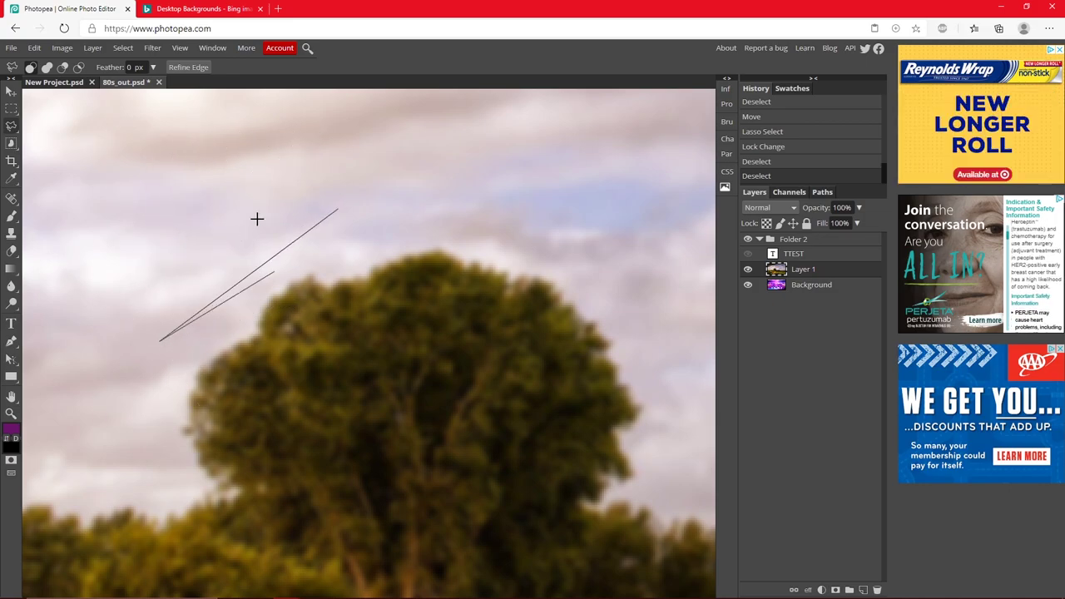
key(Escape)
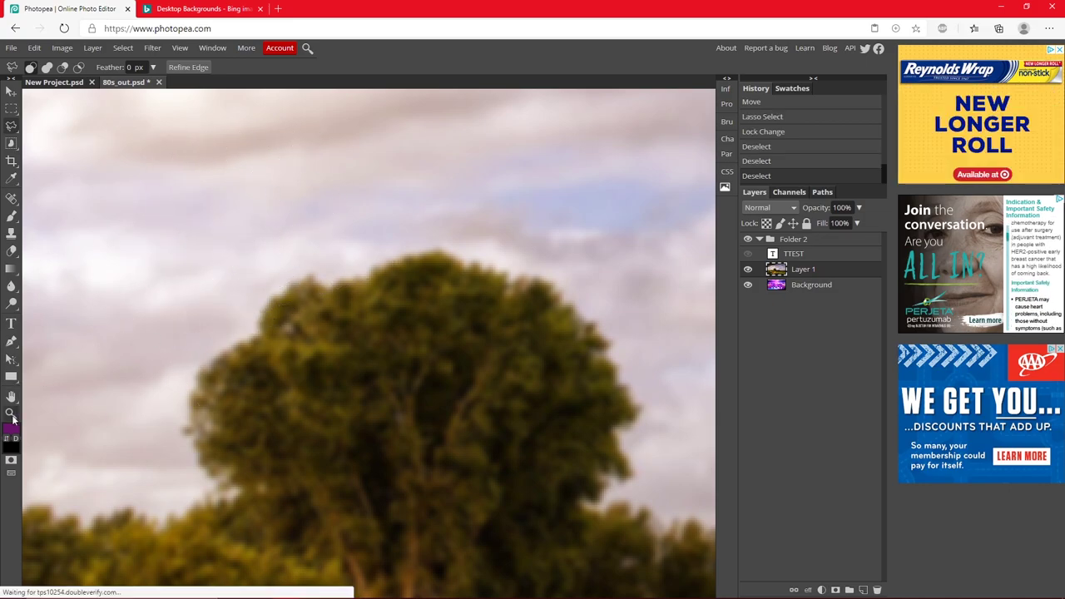
key(z)
scroll(284, 371, down, 5)
scroll(285, 371, up, 1)
scroll(284, 371, up, 1)
scroll(284, 371, down, 1)
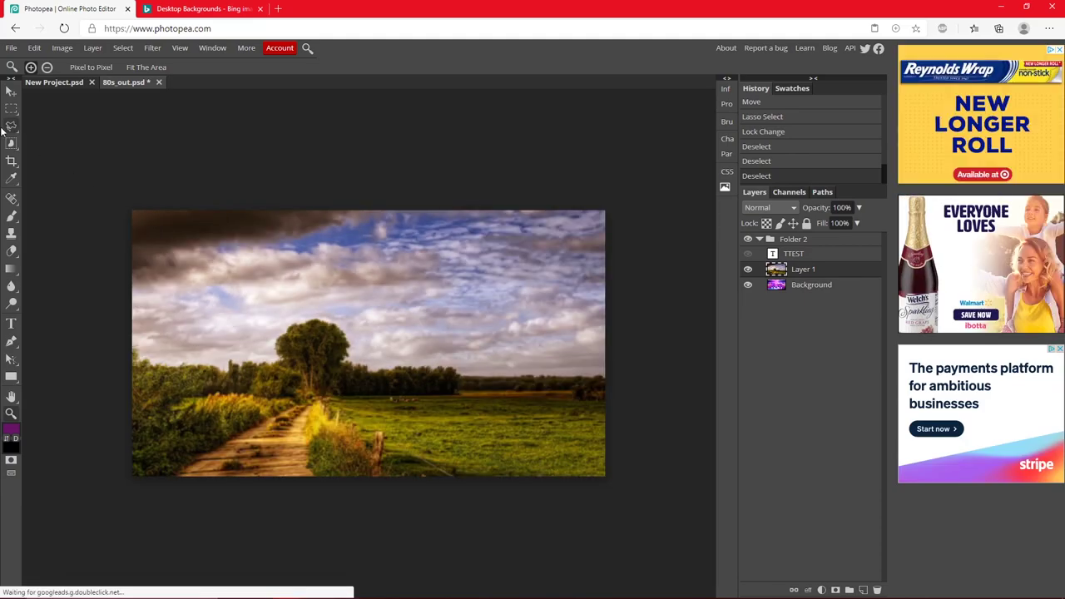
Select a patch of cloudy sky above the tree line with the Magnetic Lasso, delete it from Layer 1, and deselect
right_click(11, 125)
click(67, 162)
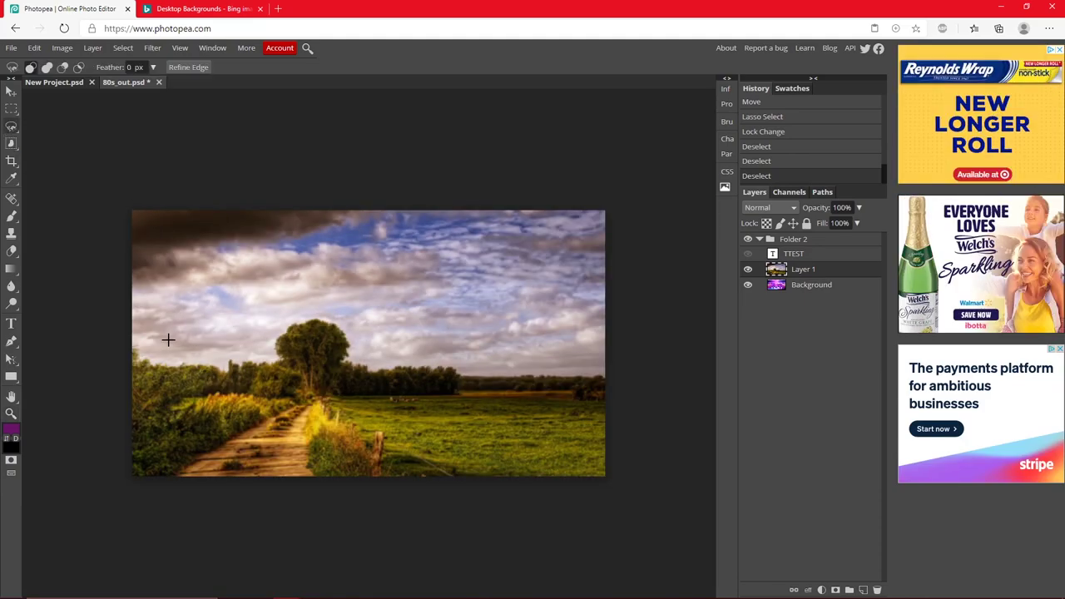
click(143, 338)
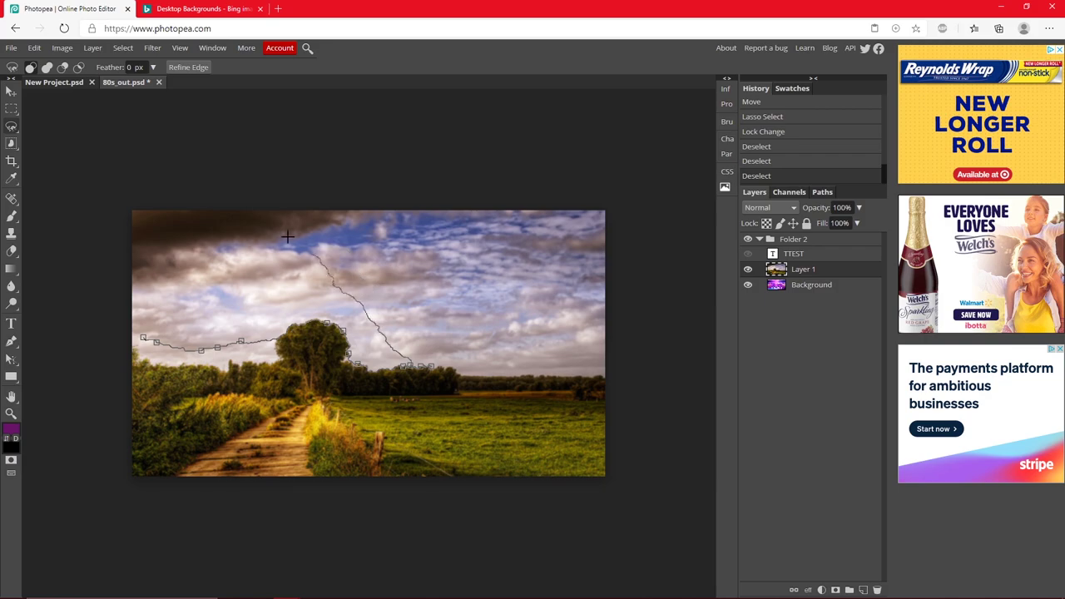
click(147, 336)
key(Delete)
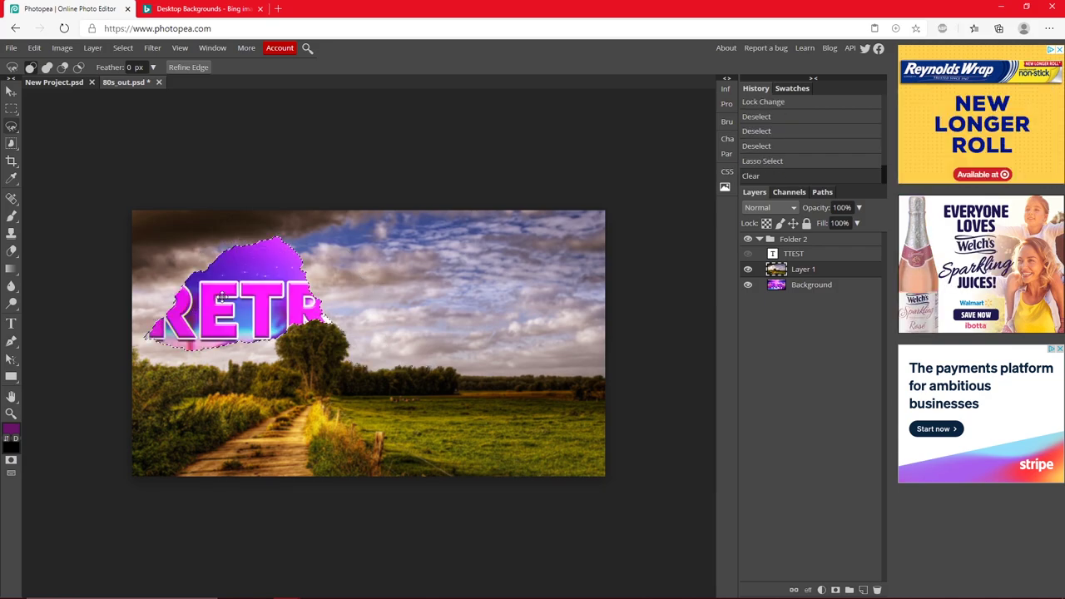
key(ctrl+d)
Undo the deselection, the sky deletion and the Magnetic Lasso selection
key(ctrl+z)
key(ctrl+z)
key(ctrl+z)
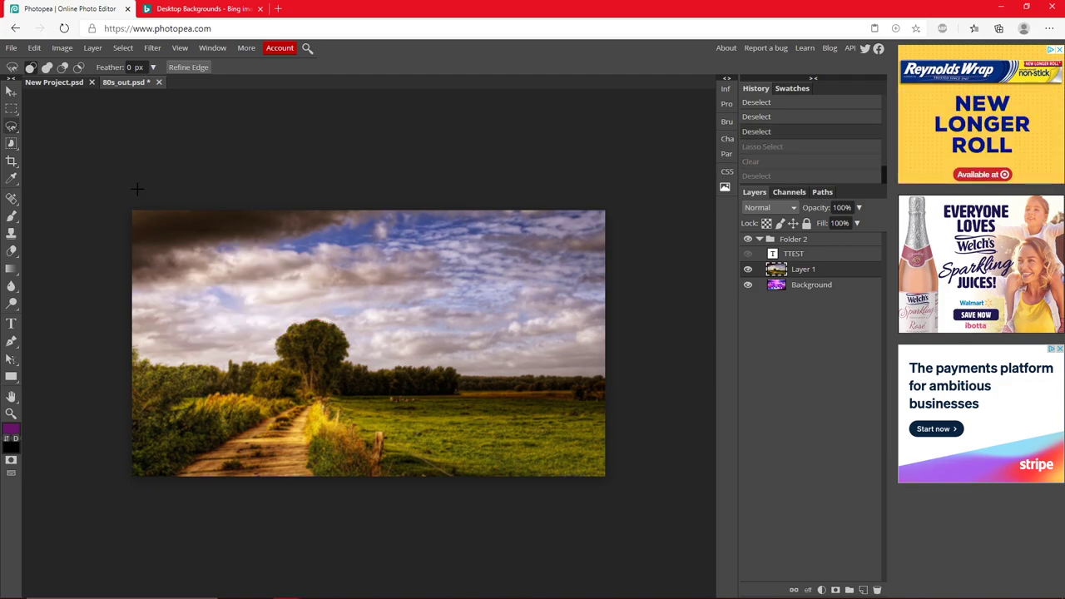
Select the dark cloud in the sky's upper-left corner on Layer 1 using the Magic Wand with a tolerance of 10
right_click(11, 143)
right_click(11, 126)
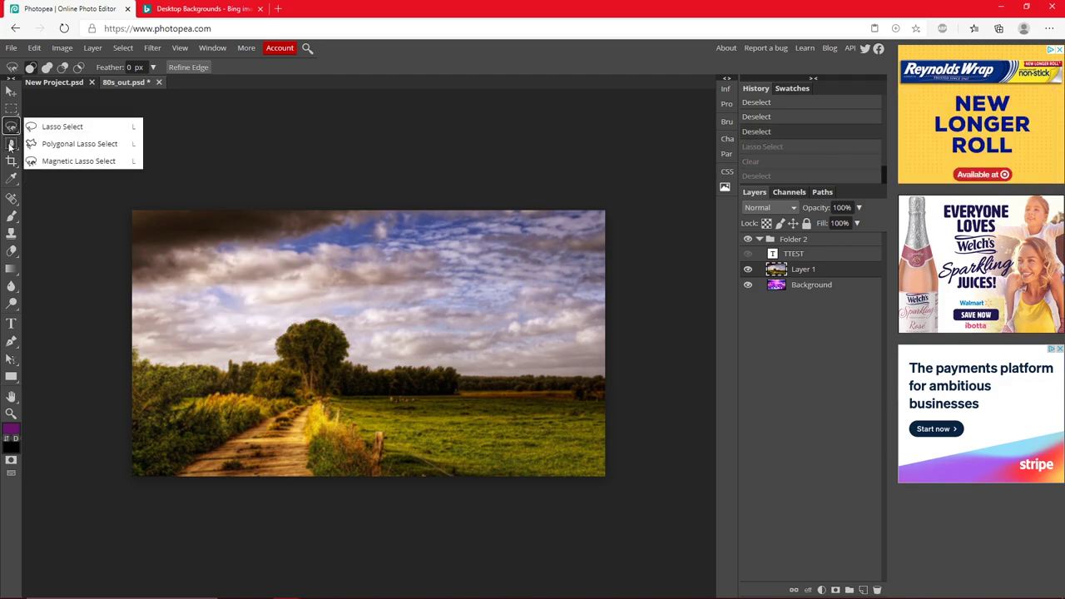
right_click(11, 143)
click(84, 177)
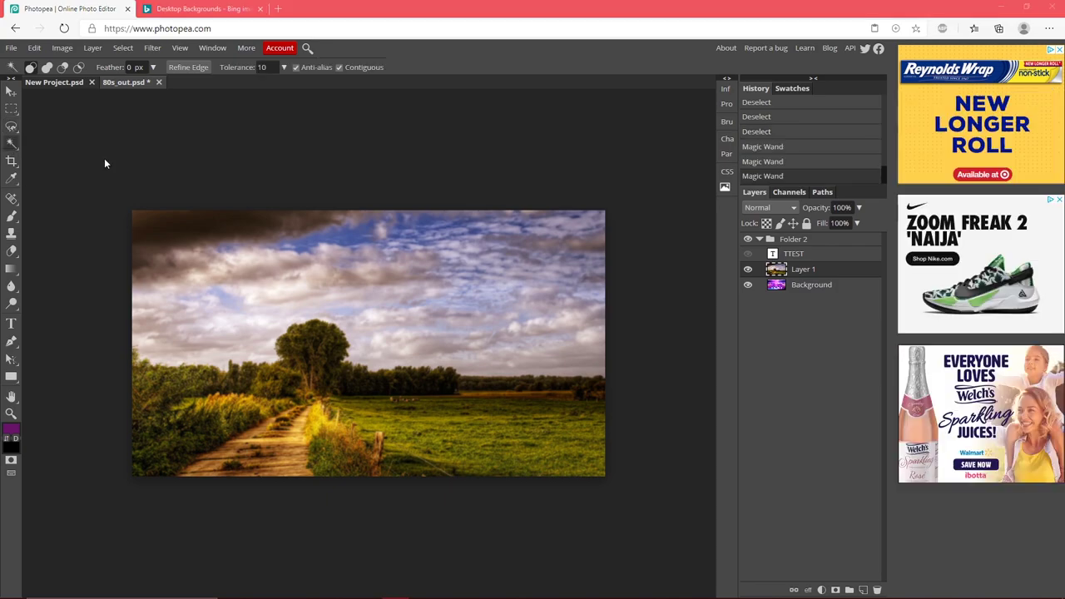
right_click(12, 145)
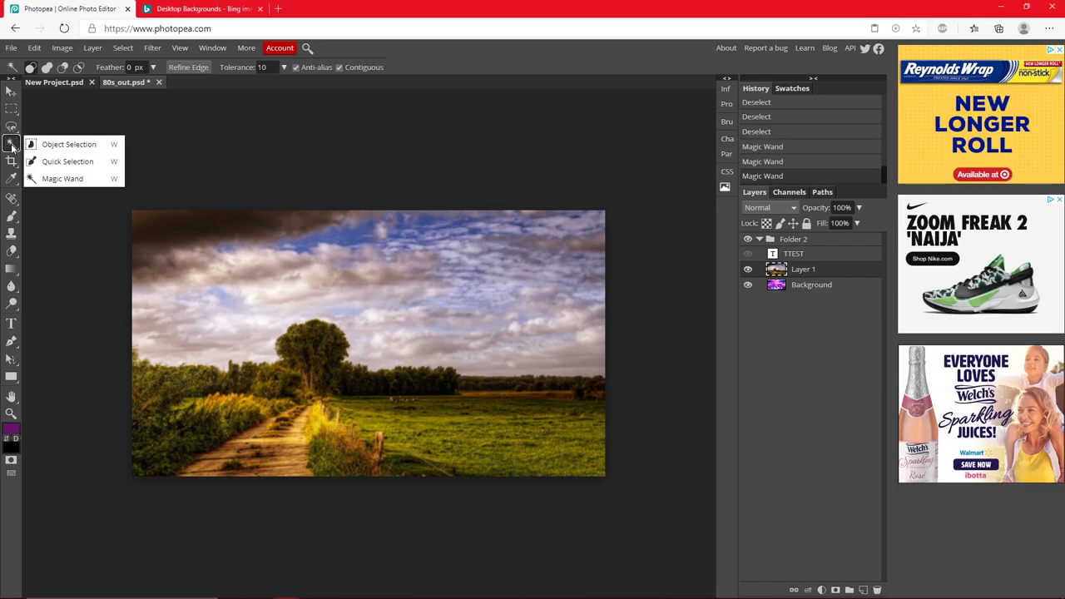
click(75, 180)
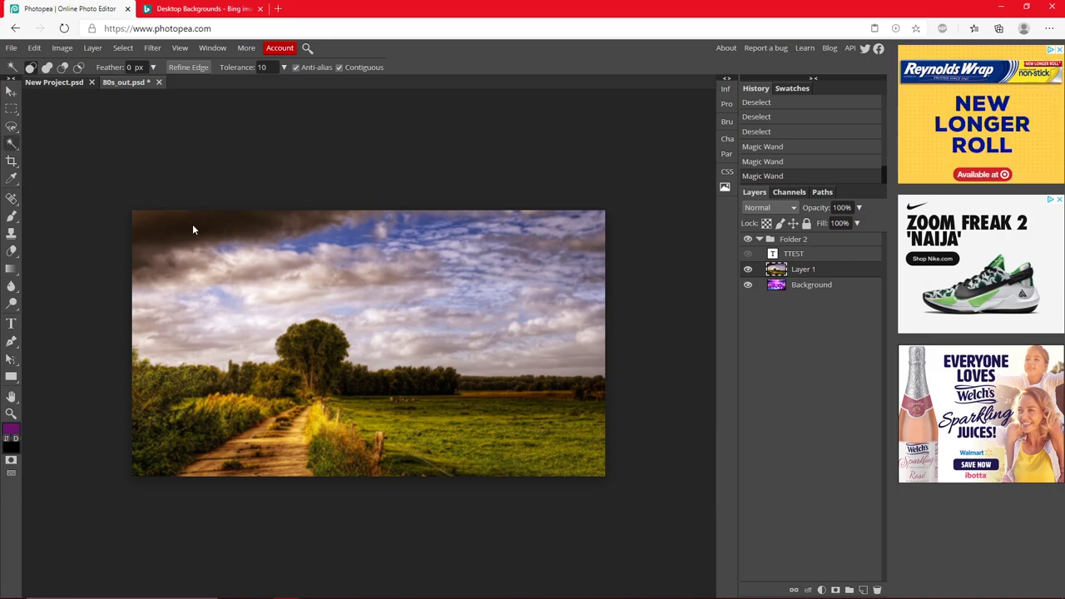
click(176, 226)
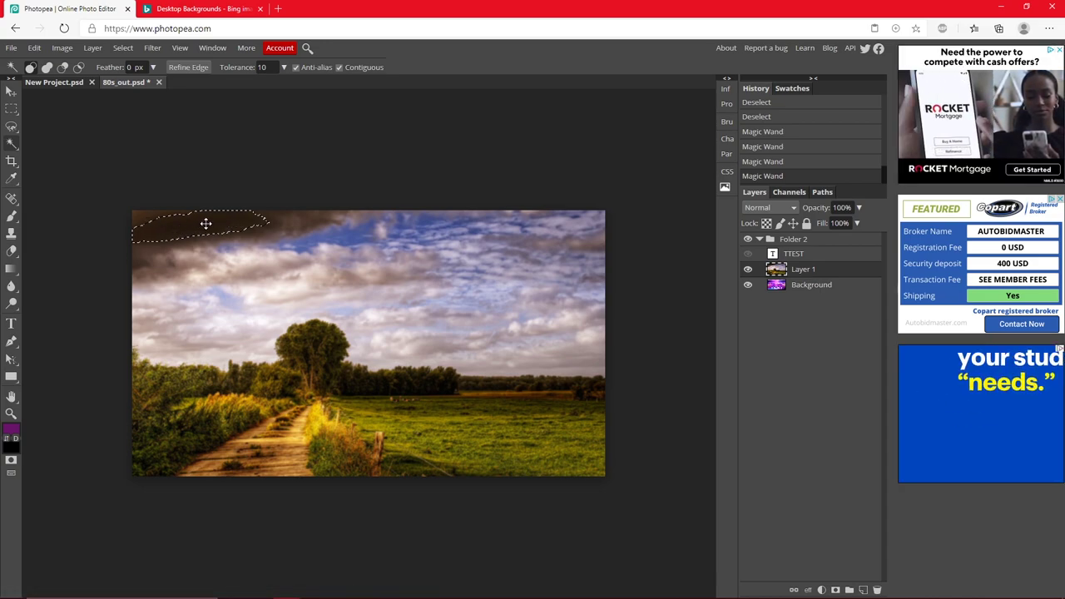
Sample several other parts of the blue and cloudy sky with the Magic Wand
click(488, 281)
click(393, 255)
click(353, 279)
click(378, 277)
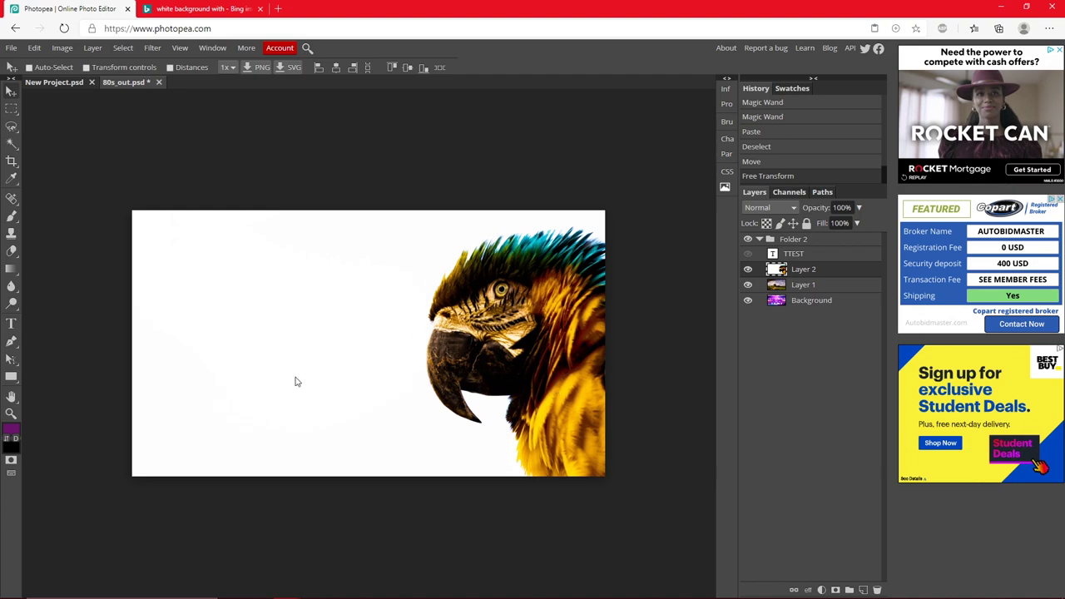
Select the white background around the parrot on Layer 2 with the Magic Wand, delete it, and clear the selection
click(11, 144)
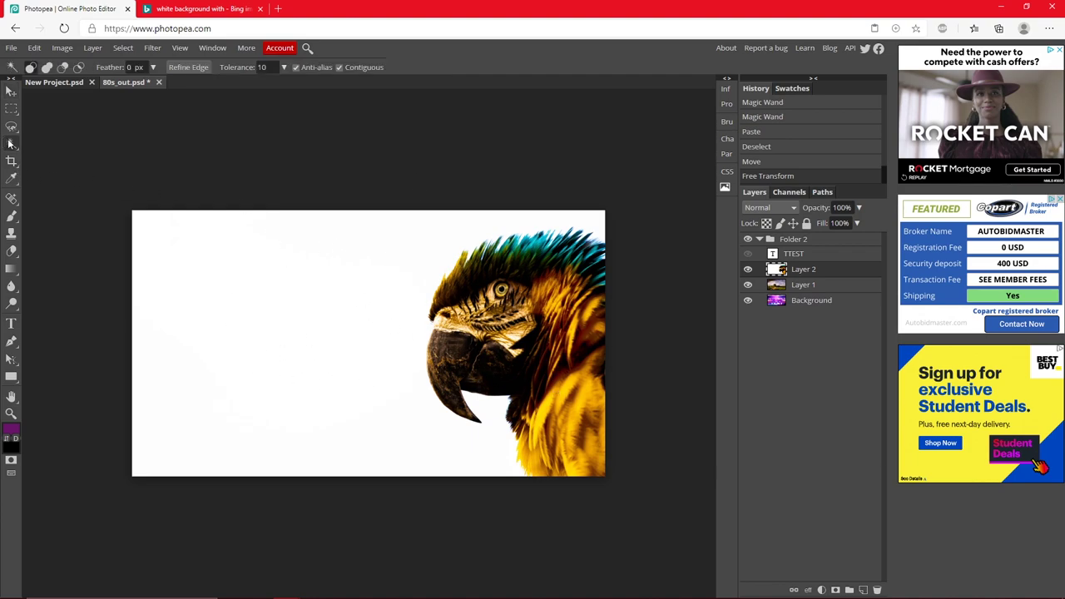
click(252, 299)
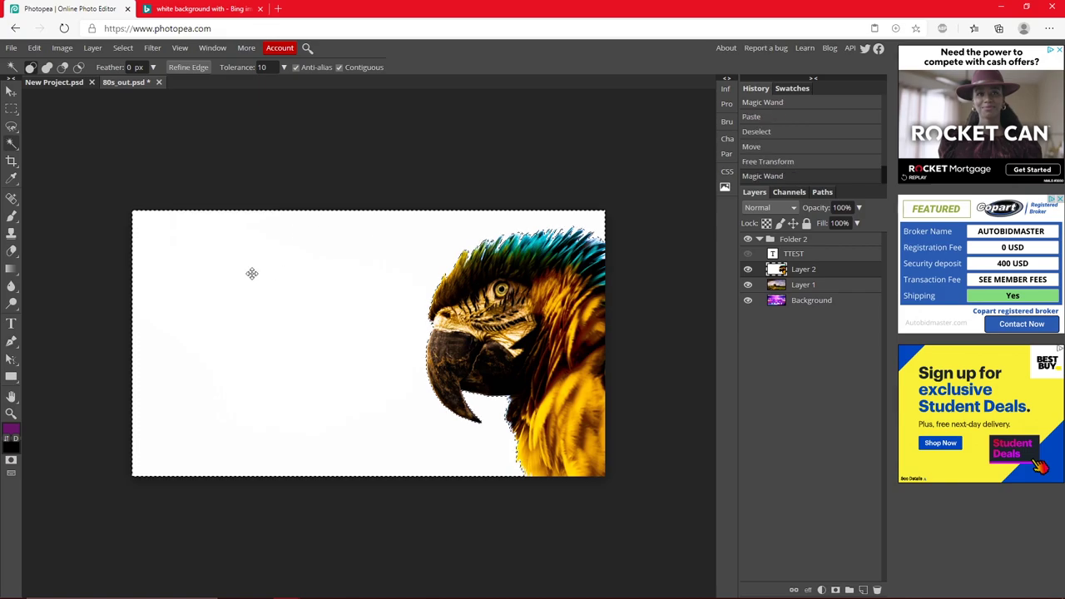
key(Delete)
key(ctrl+d)
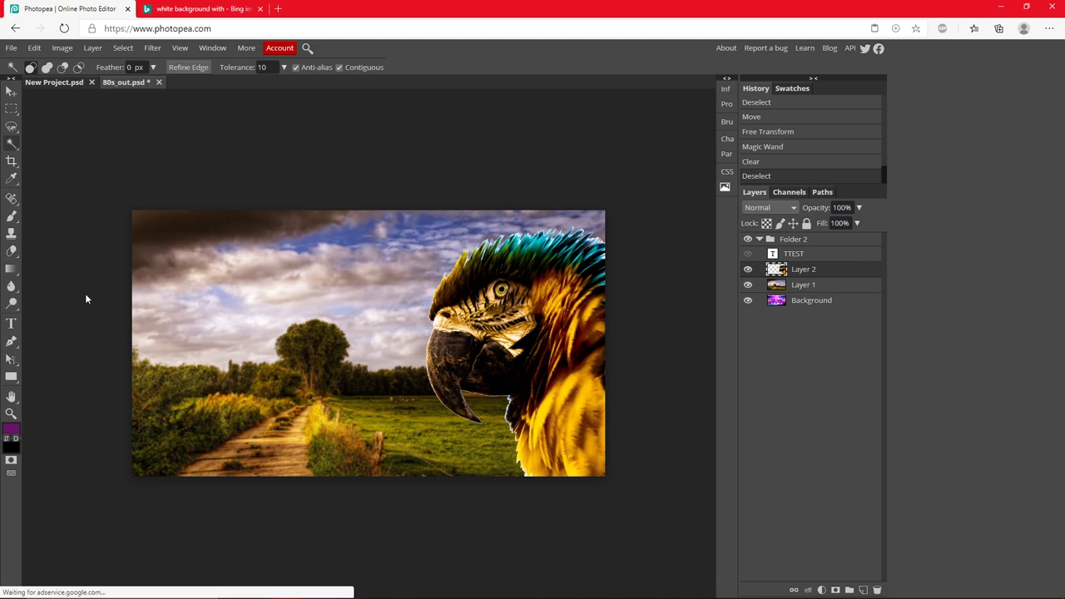
key(v)
mouse_move(564, 361)
mouse_down()
mouse_move(384, 356)
mouse_move(553, 332)
mouse_move(353, 449)
mouse_move(565, 492)
mouse_move(573, 381)
mouse_move(644, 503)
mouse_move(436, 342)
mouse_move(587, 406)
mouse_move(567, 344)
mouse_move(574, 362)
mouse_up()
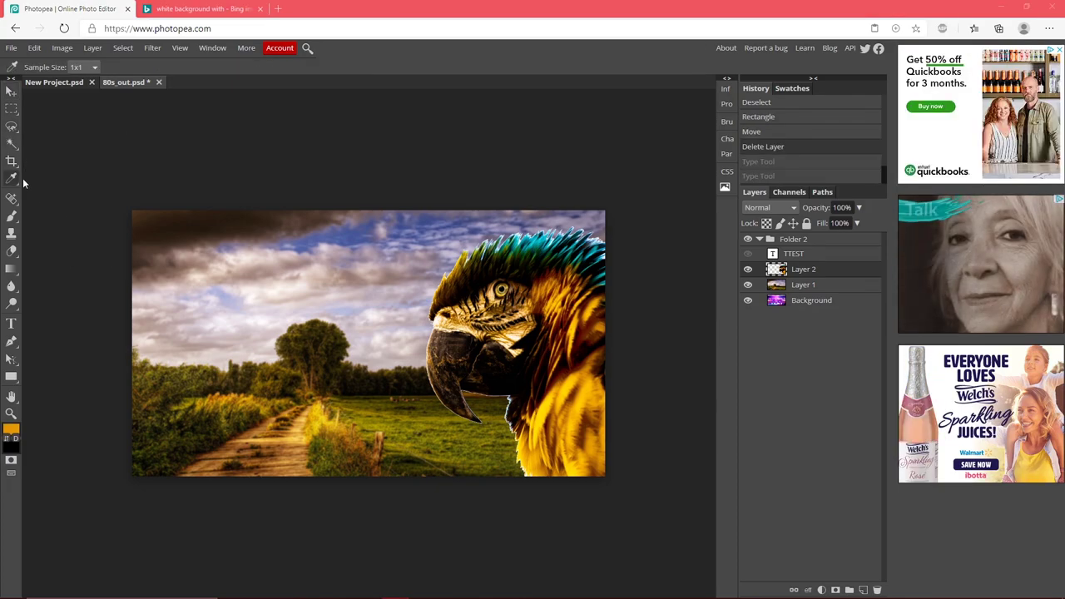
Sample the yellow of the parrot's feathers as the foreground color with the Eyedropper
right_click(11, 177)
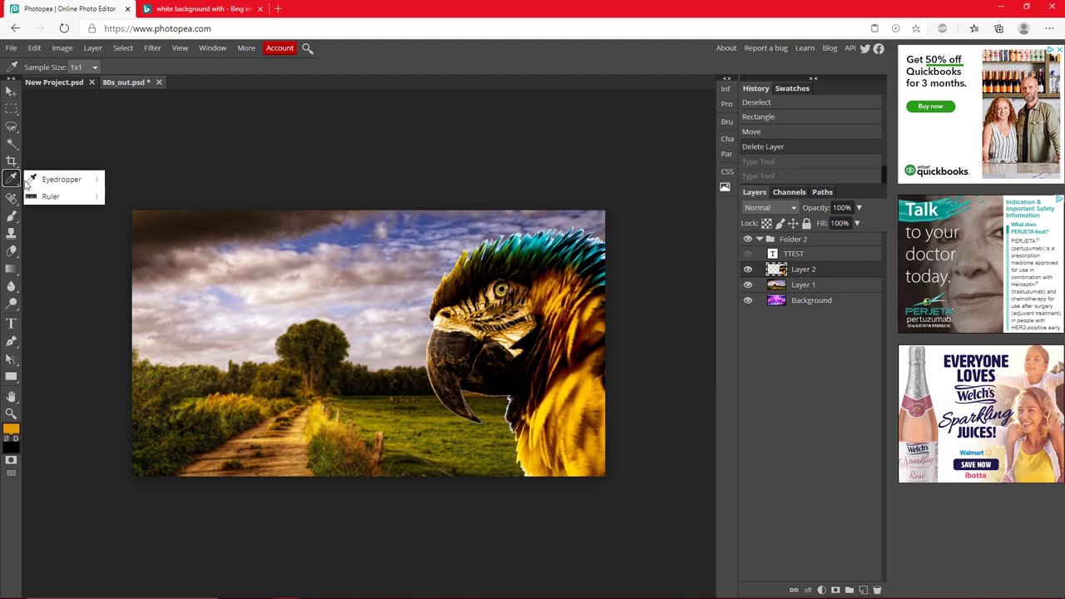
click(50, 180)
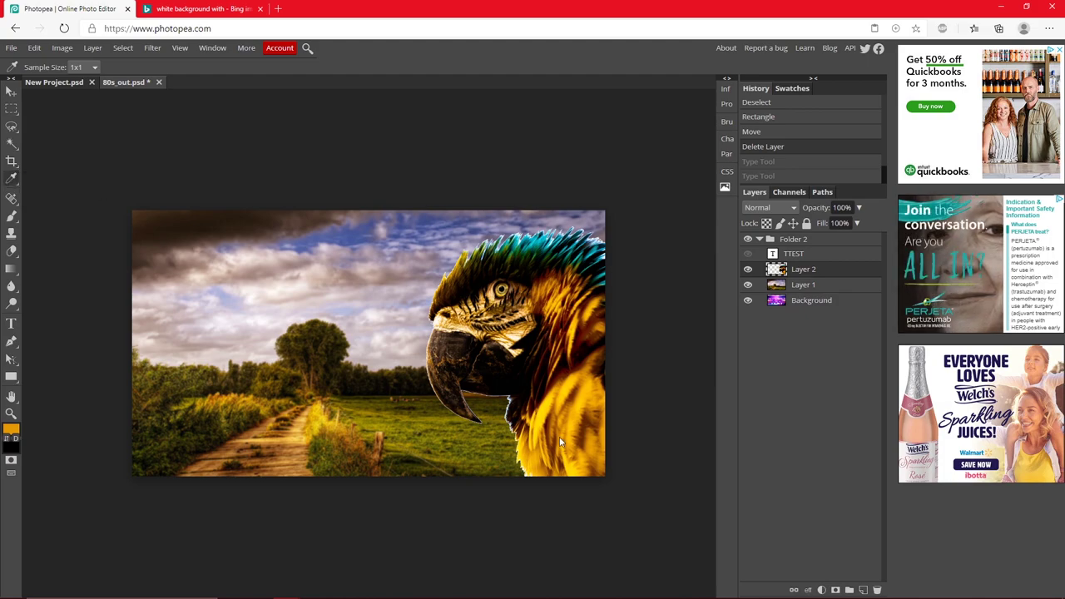
Add the text "TEXT" over the cloudy sky with the Type tool and set its size to 150 px
click(11, 325)
click(206, 292)
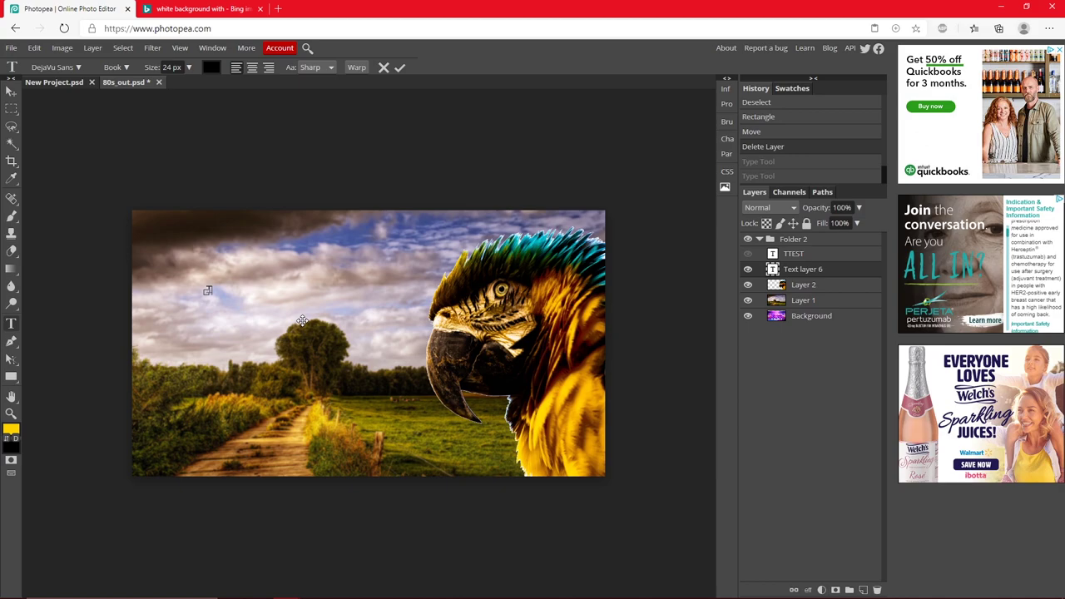
key(ctrl+a)
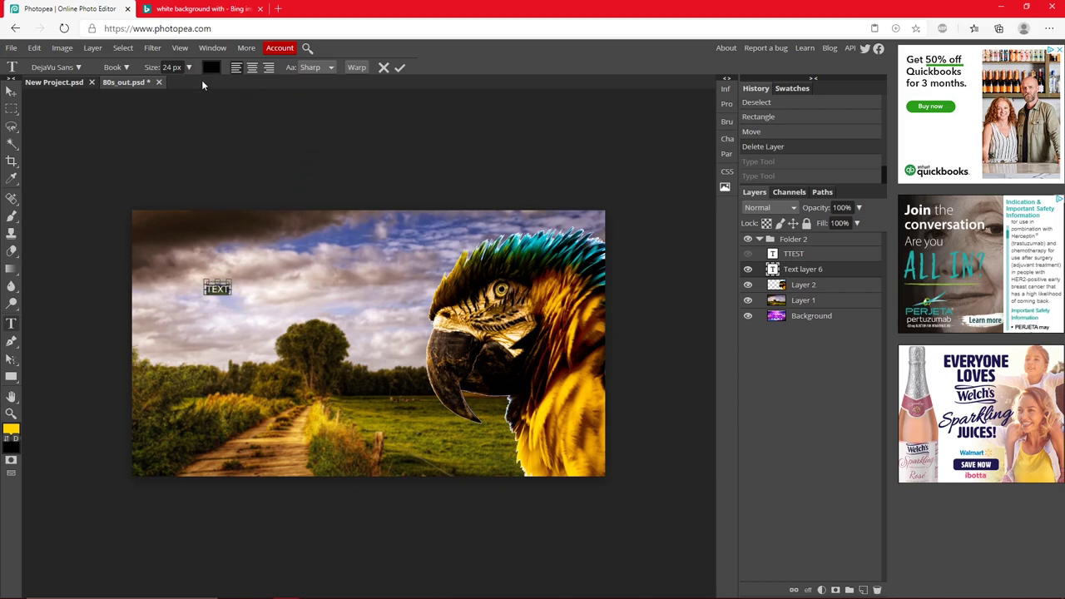
drag(188, 77, 287, 67)
click(399, 68)
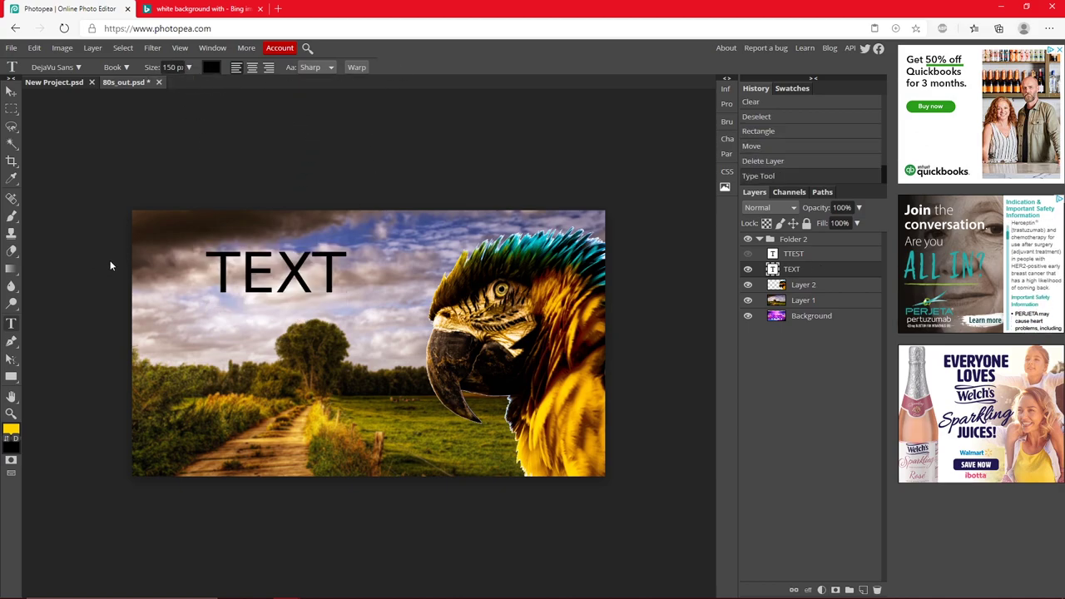
Recolor the new text to the yellow ffd501 sampled from the parrot's feathers
click(210, 69)
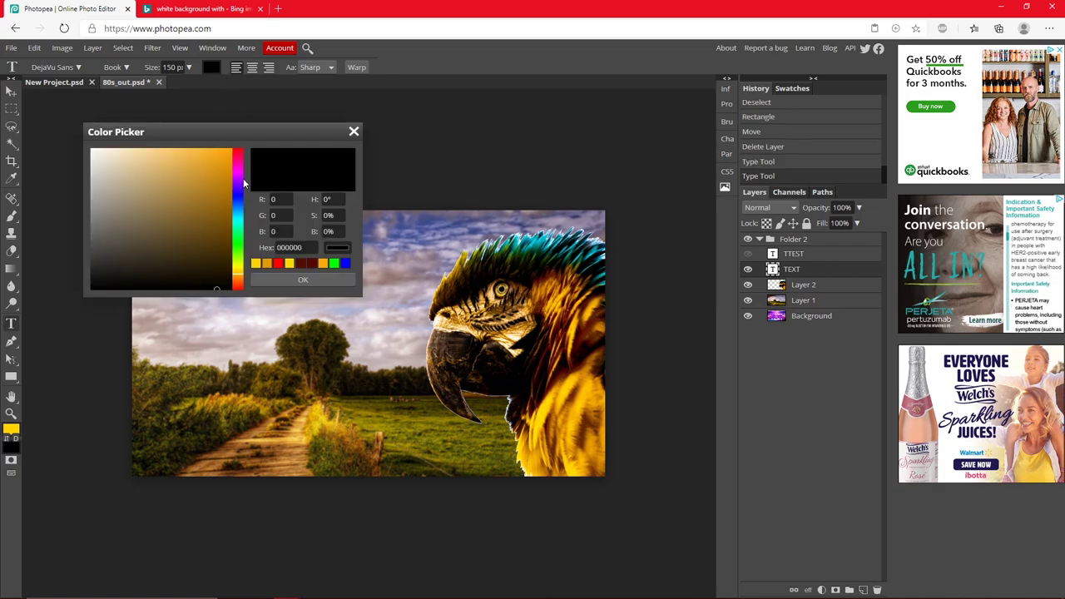
click(541, 413)
drag(307, 131, 666, 110)
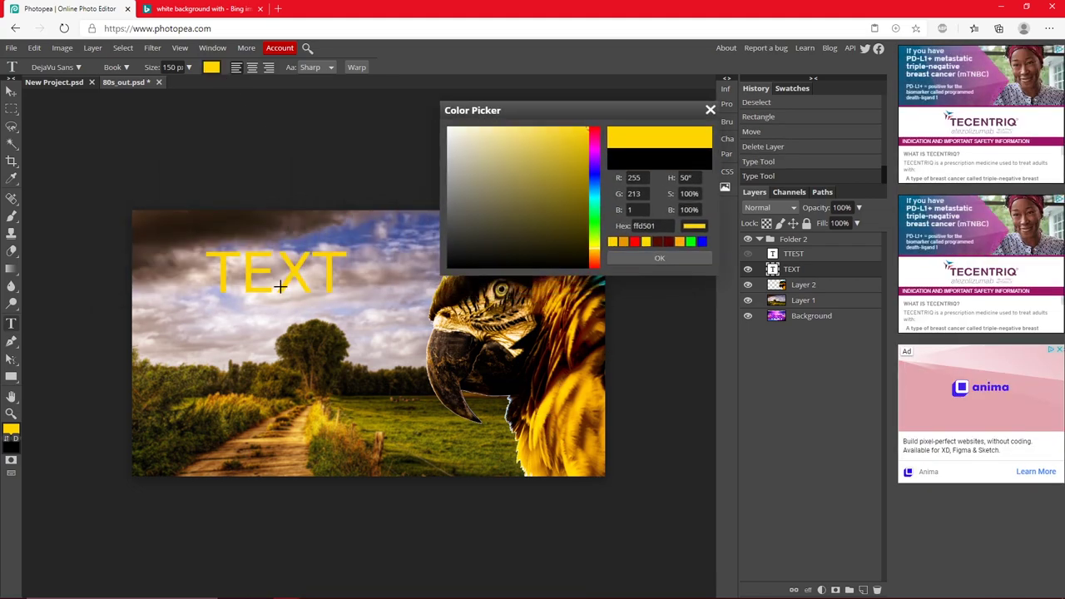
click(661, 258)
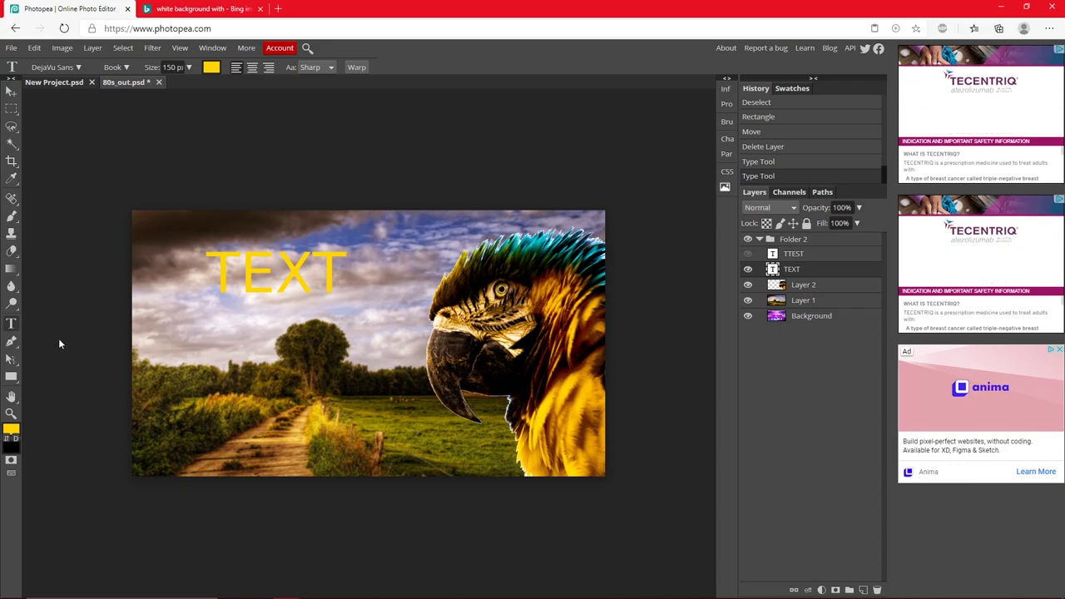
Delete the TEXT and TTEST text layers
key(Delete)
key(Delete)
Set up the Spot Healing Brush with a size of 50 px for retouching the parrot's face
right_click(12, 217)
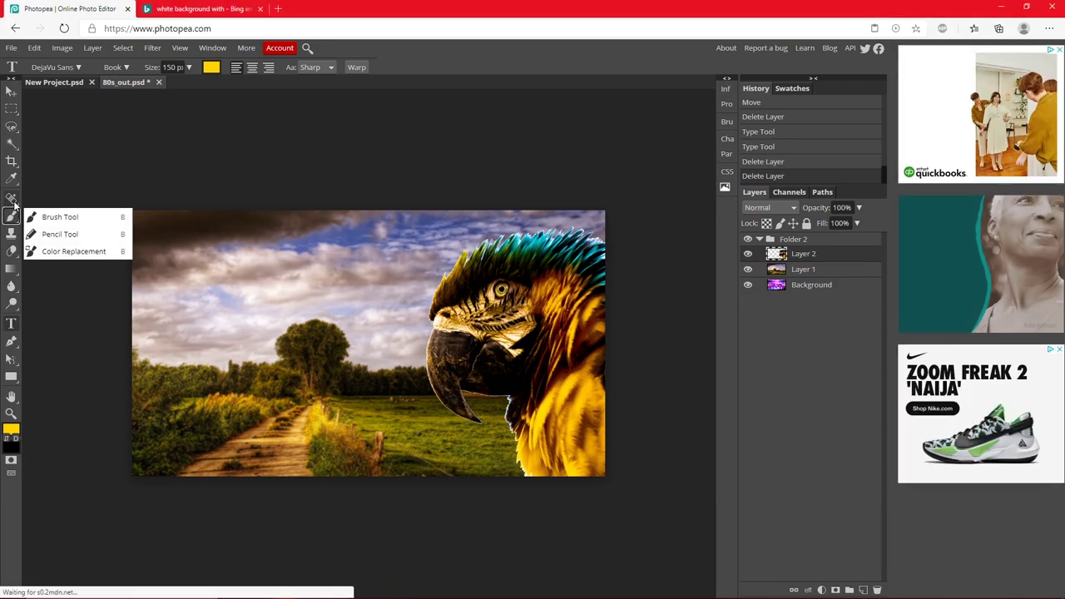
right_click(12, 198)
click(111, 200)
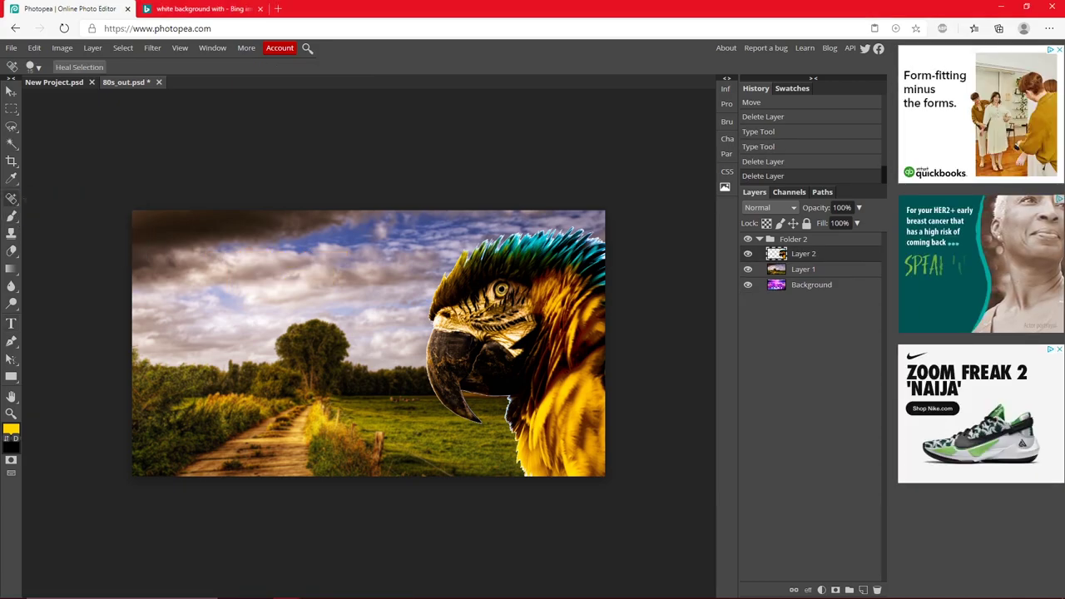
key(z)
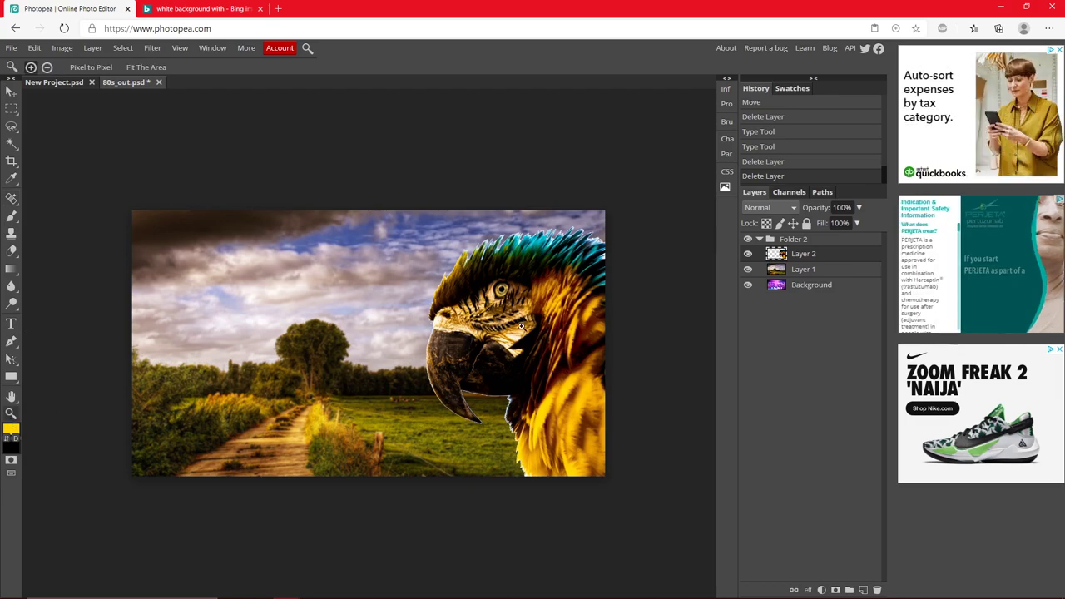
drag(522, 325, 541, 323)
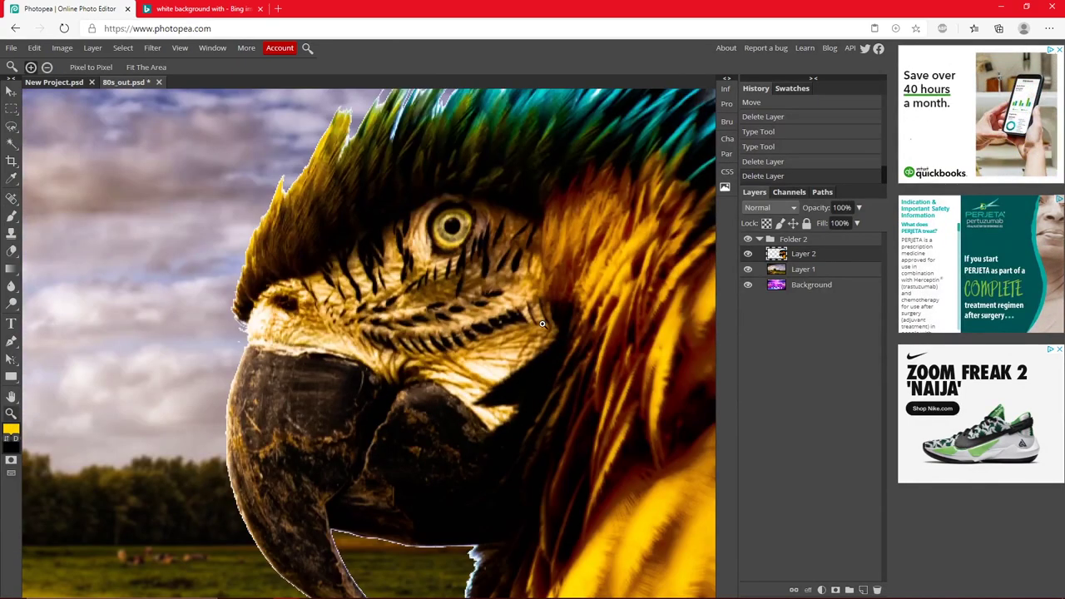
click(12, 199)
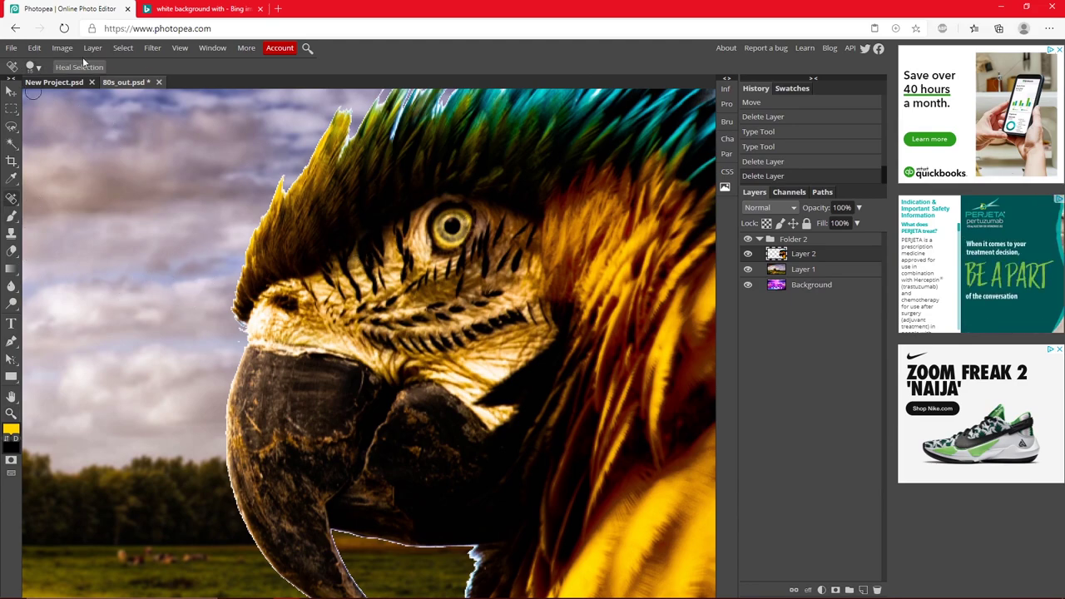
click(37, 67)
drag(104, 99, 73, 98)
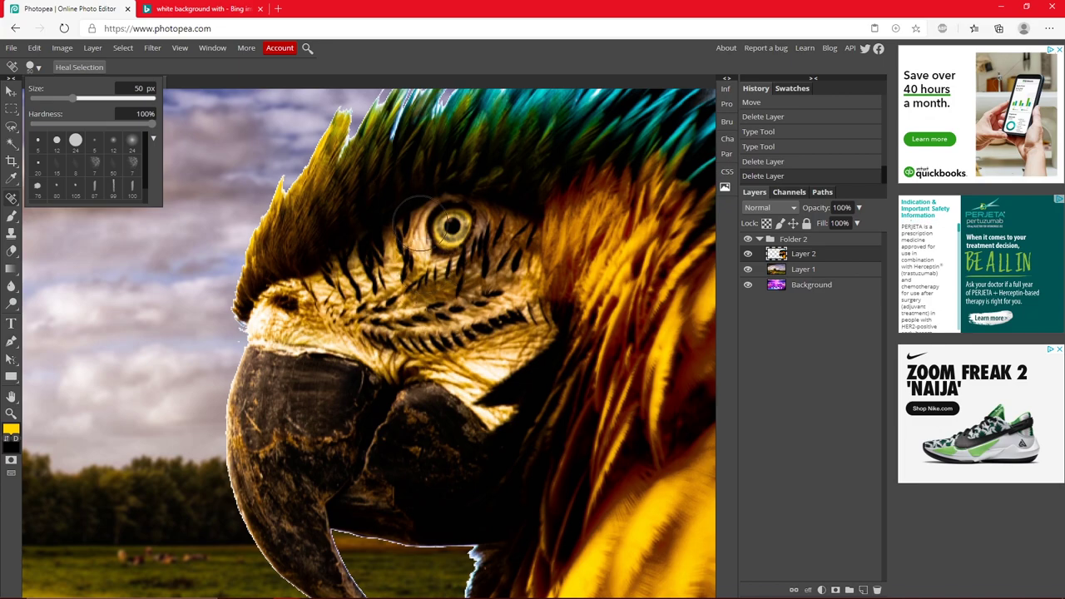
Remove the parrot's eye on Layer 2 by painting over it repeatedly with the Spot Healing Brush
click(424, 241)
click(451, 224)
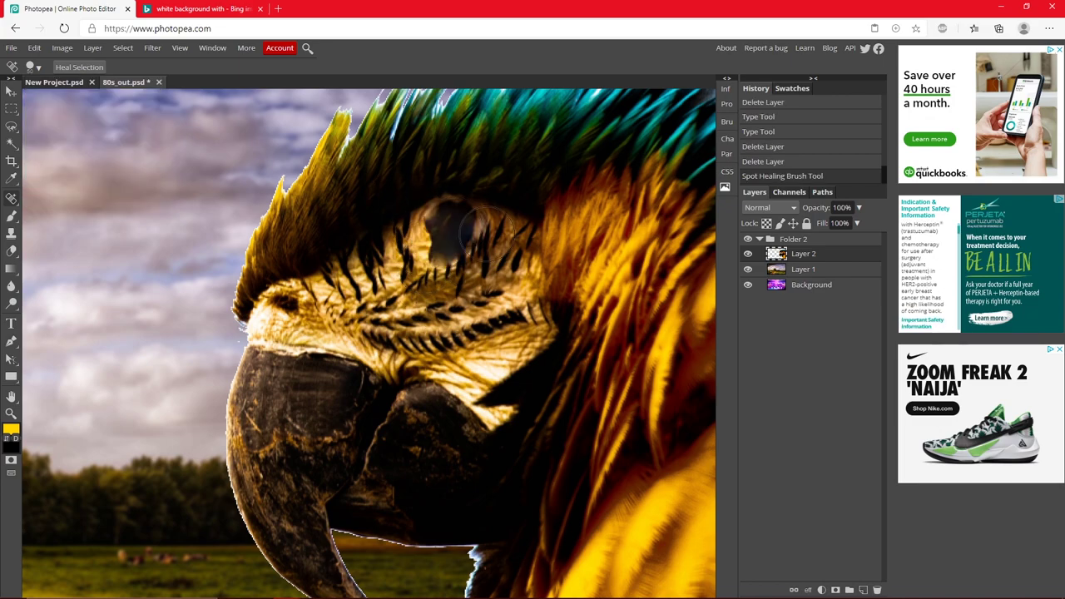
mouse_move(461, 244)
mouse_down()
mouse_move(462, 221)
mouse_move(440, 236)
mouse_move(423, 221)
mouse_move(437, 221)
mouse_up()
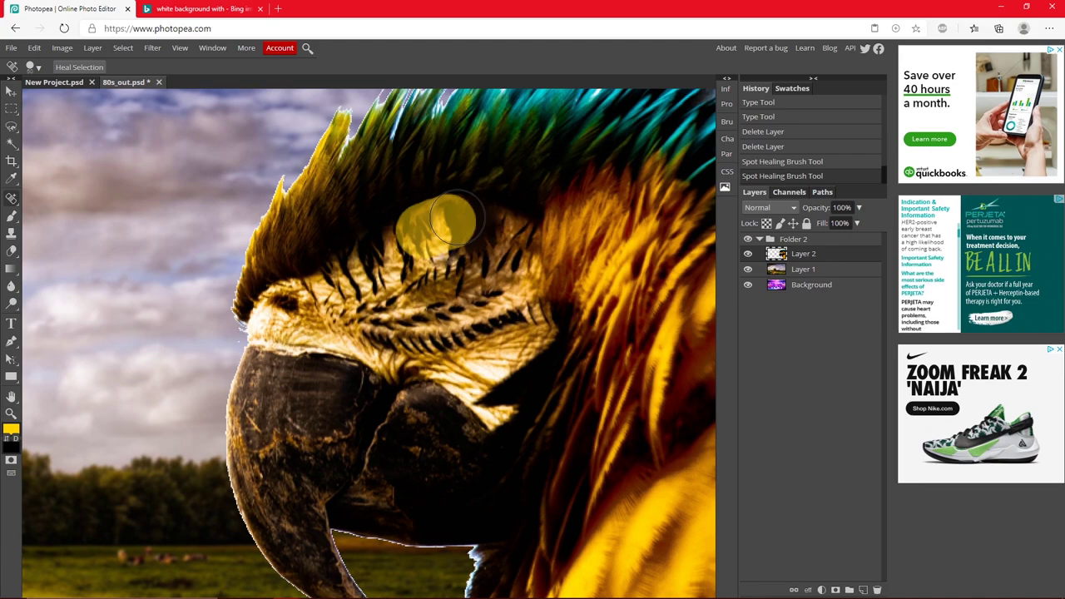
click(458, 227)
mouse_move(458, 214)
mouse_down()
mouse_move(454, 193)
mouse_move(470, 218)
mouse_up()
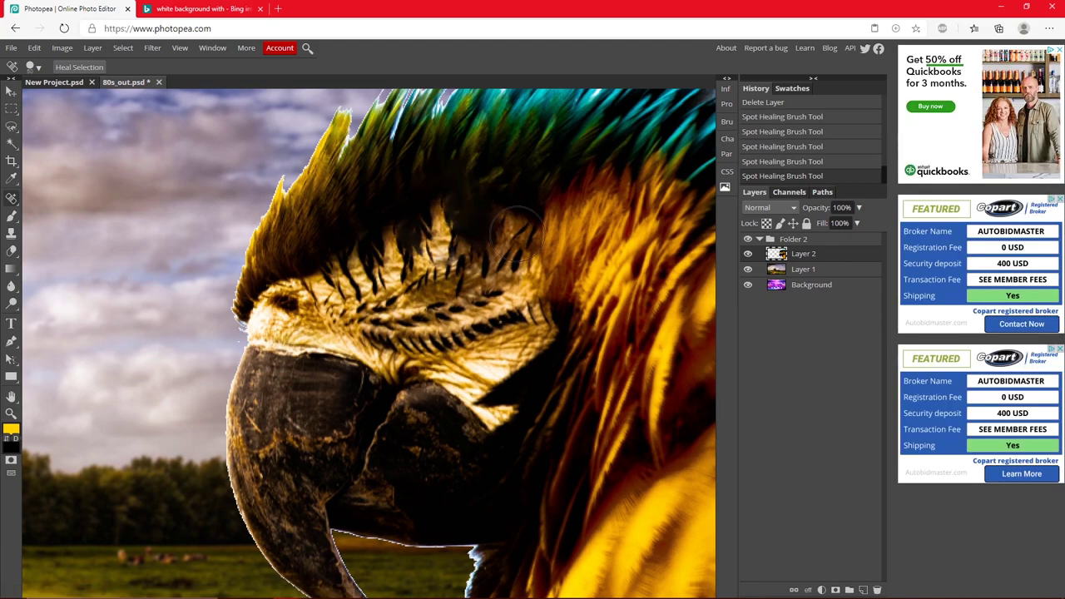
Retouch the dark textured area of the parrot's beak with the Spot Healing Brush
click(12, 413)
alt+click(134, 372)
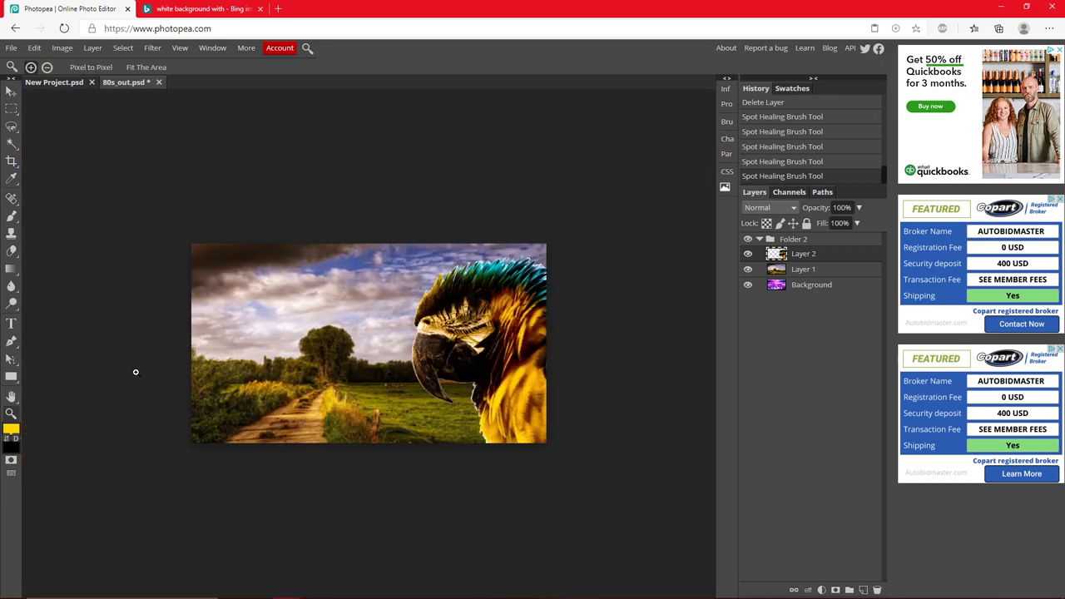
click(441, 326)
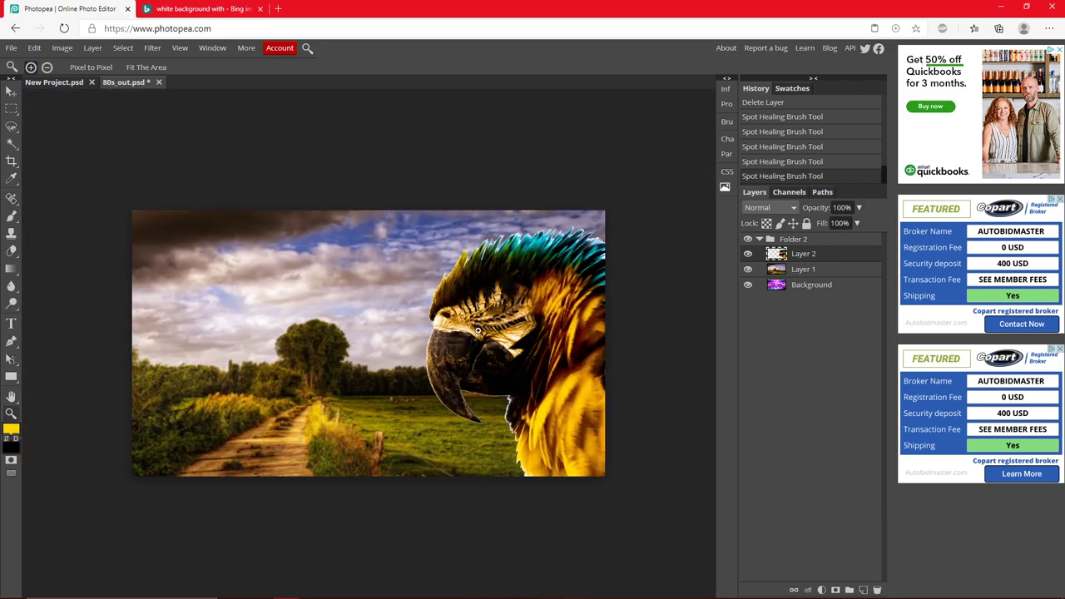
click(426, 333)
click(423, 338)
alt+click(413, 341)
click(420, 342)
click(425, 340)
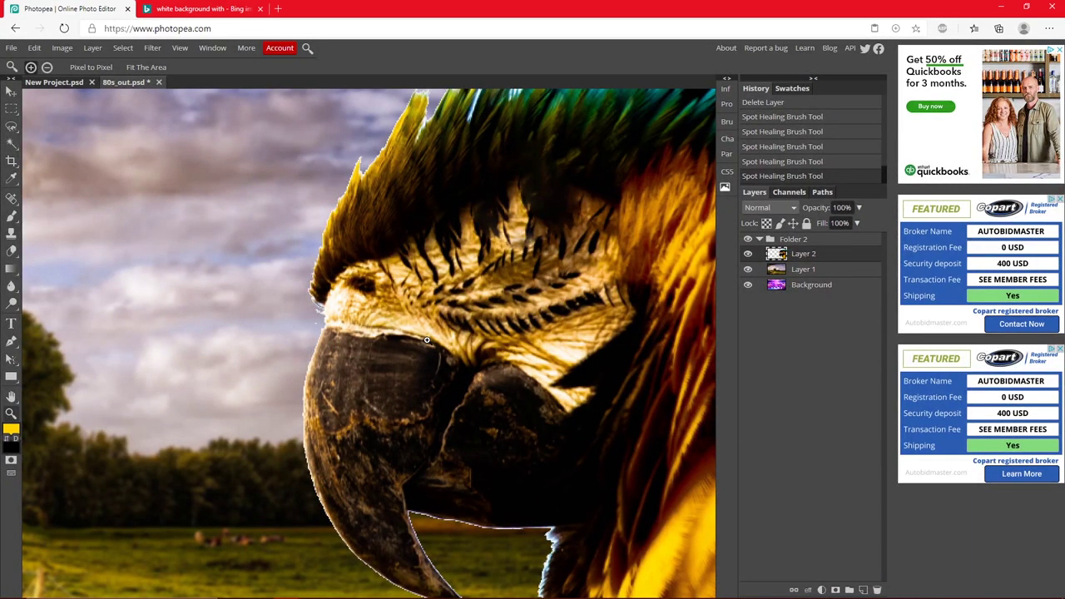
click(11, 125)
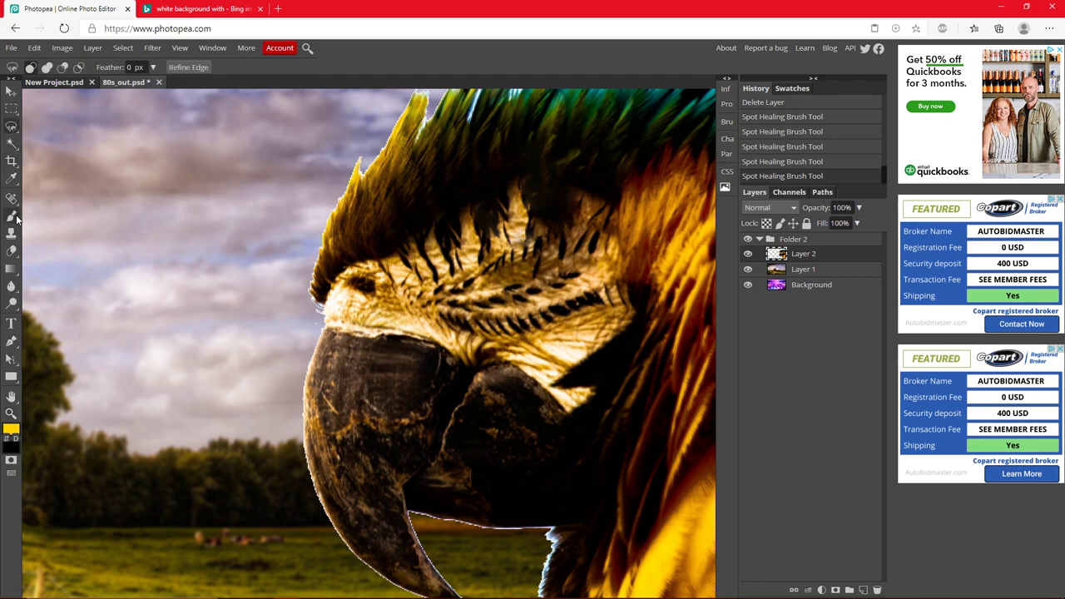
key(j)
drag(436, 390, 500, 400)
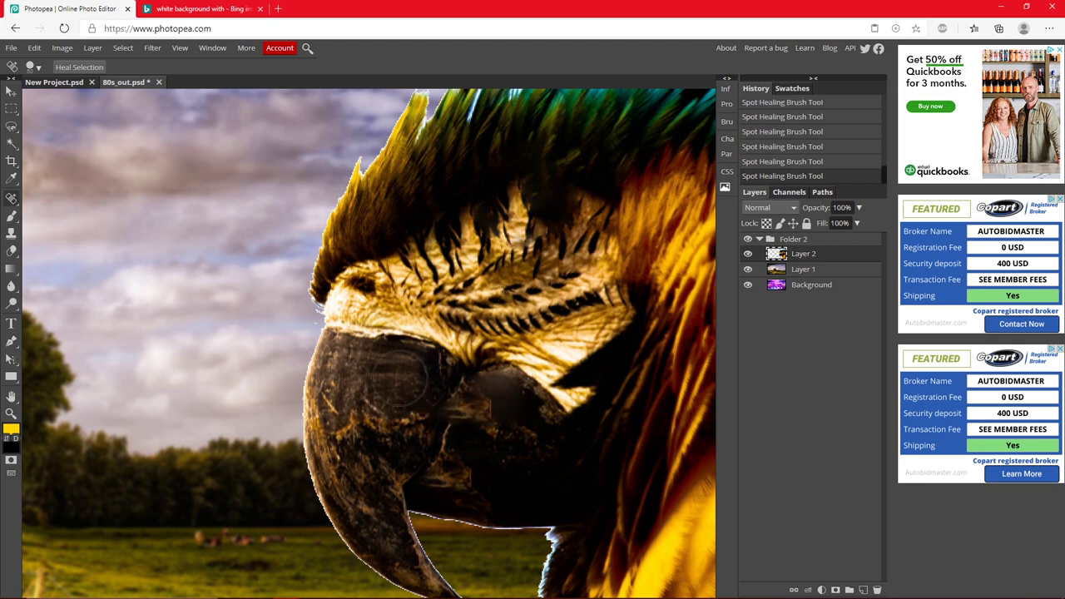
Hide Layer 2 and paint a broad yellow brush stroke across the sky on Layer 1
click(7, 413)
scroll(114, 359, down, 5)
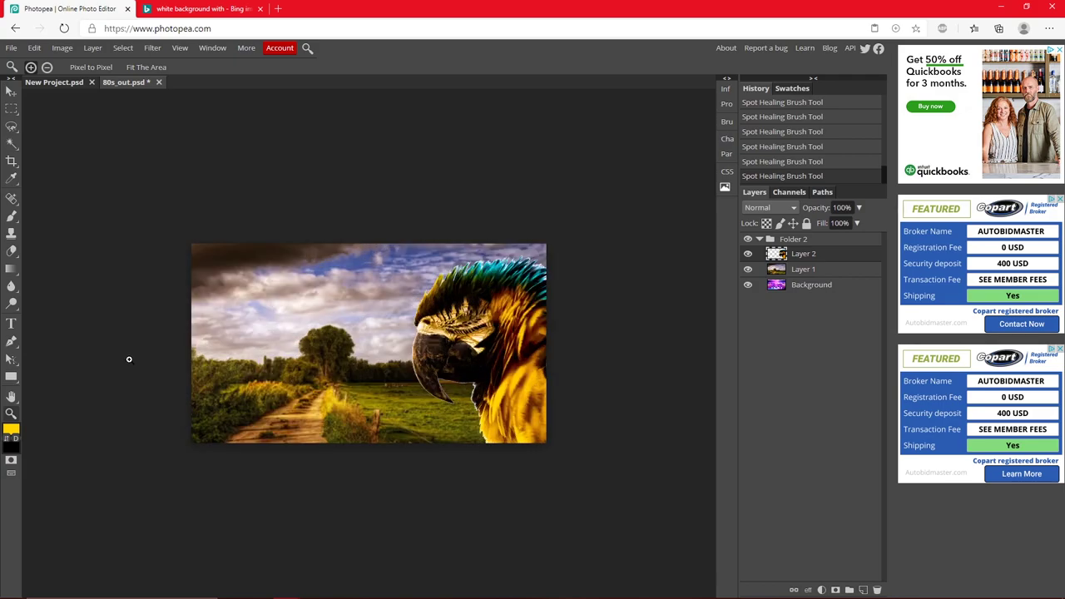
click(747, 253)
click(13, 216)
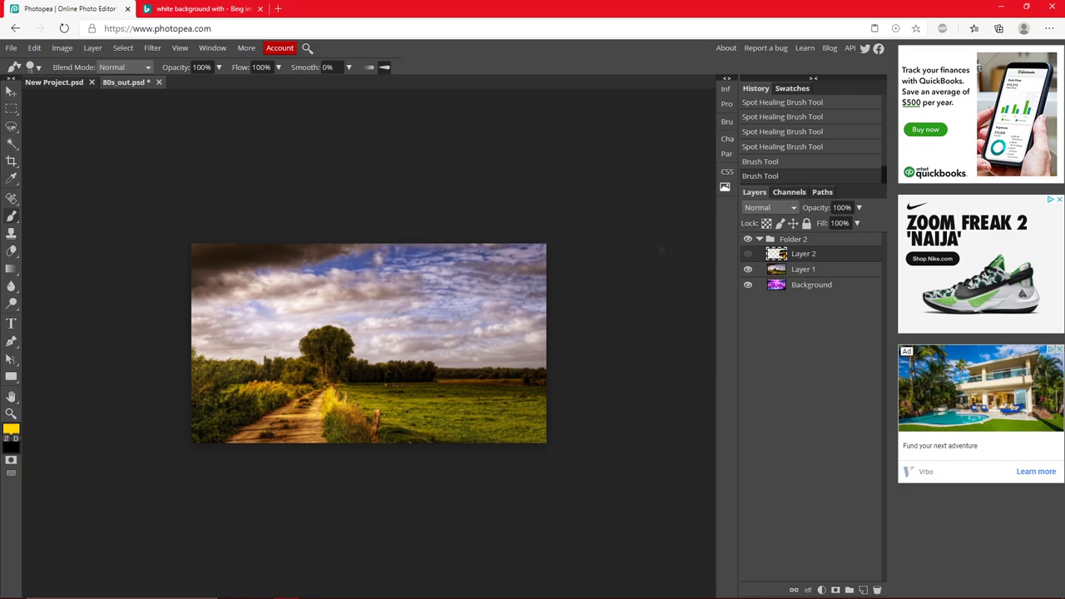
click(816, 268)
drag(329, 288, 445, 286)
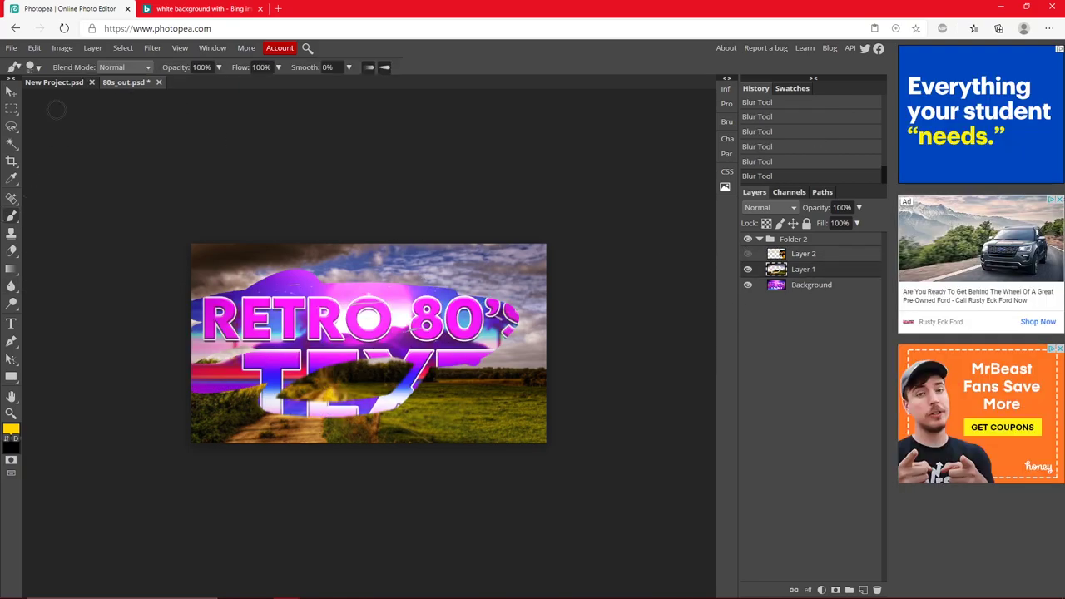
Choose the textured 7 px brush preset and paint thin yellow lines over the grass field on Layer 1
click(38, 67)
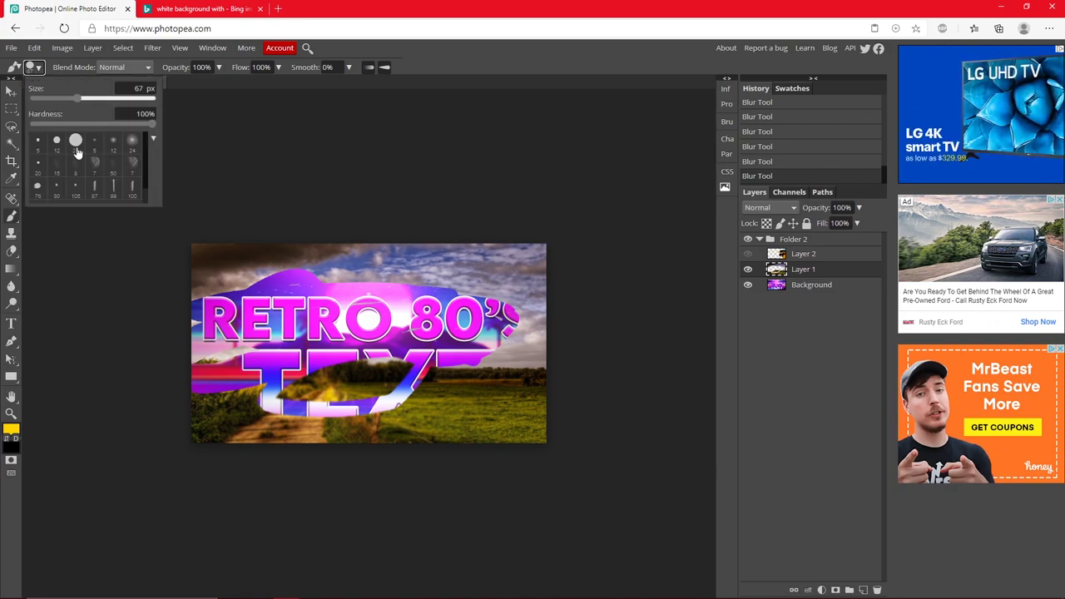
click(133, 171)
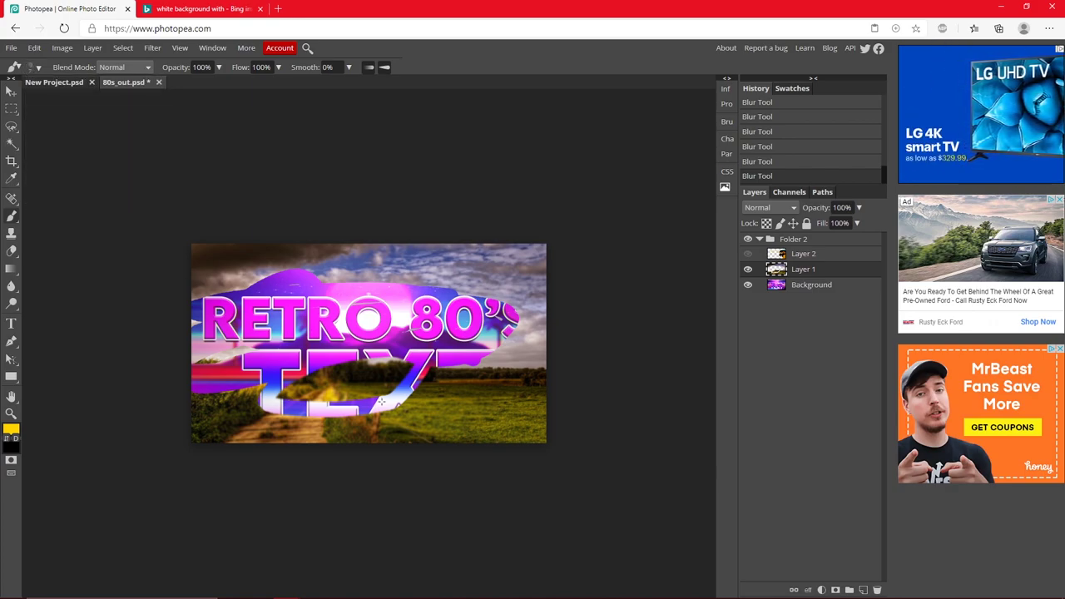
mouse_move(537, 391)
mouse_down()
mouse_move(436, 441)
mouse_move(545, 352)
mouse_up()
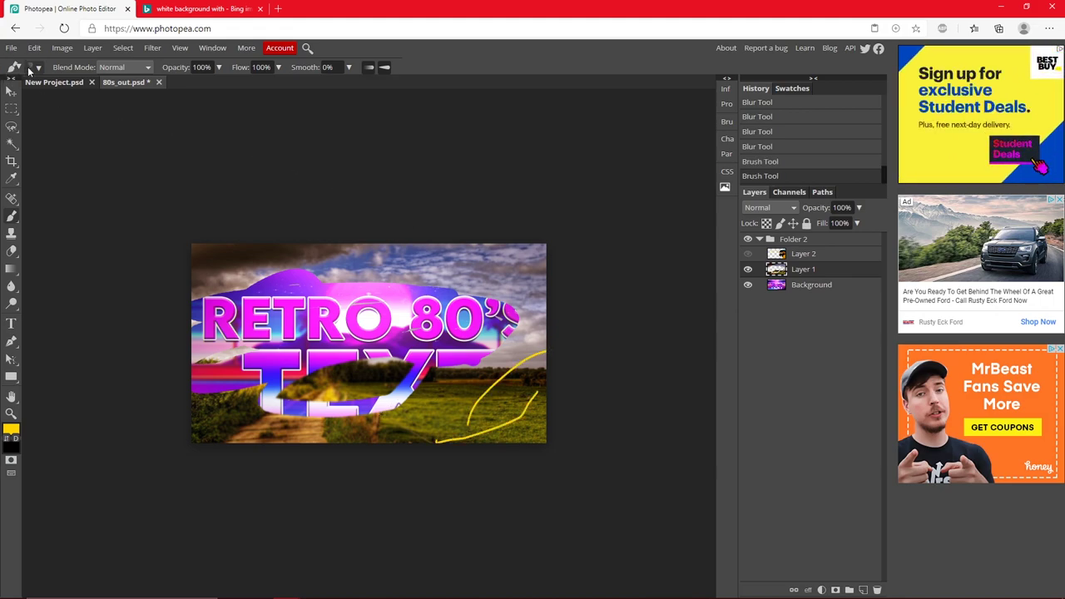
Enlarge the textured brush to 207 px and paint over the field and horizon on Layer 1
click(39, 67)
scroll(83, 170, up, 1)
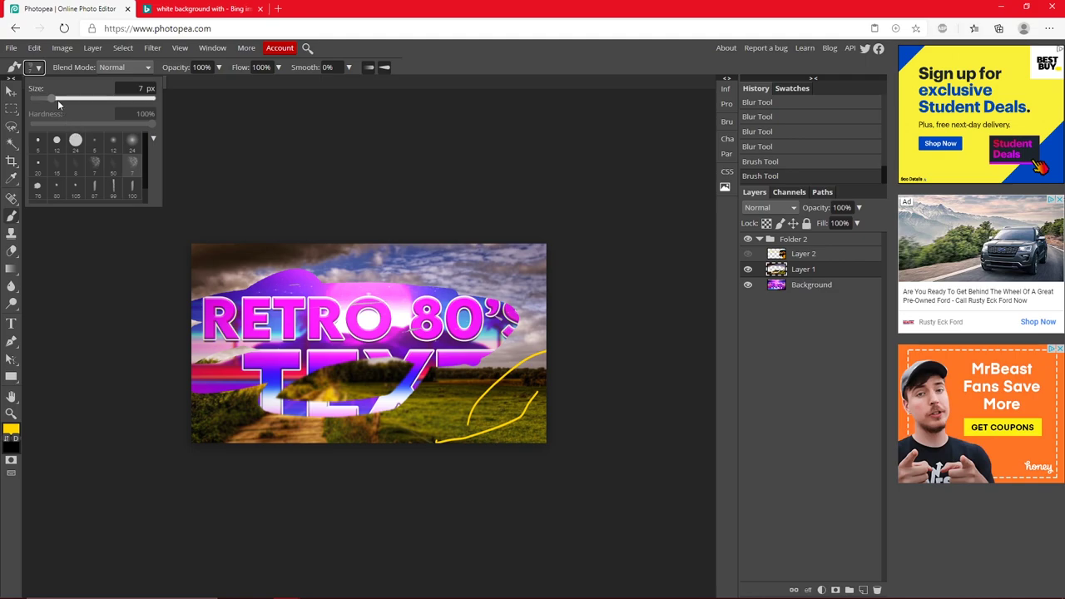
drag(53, 99, 100, 100)
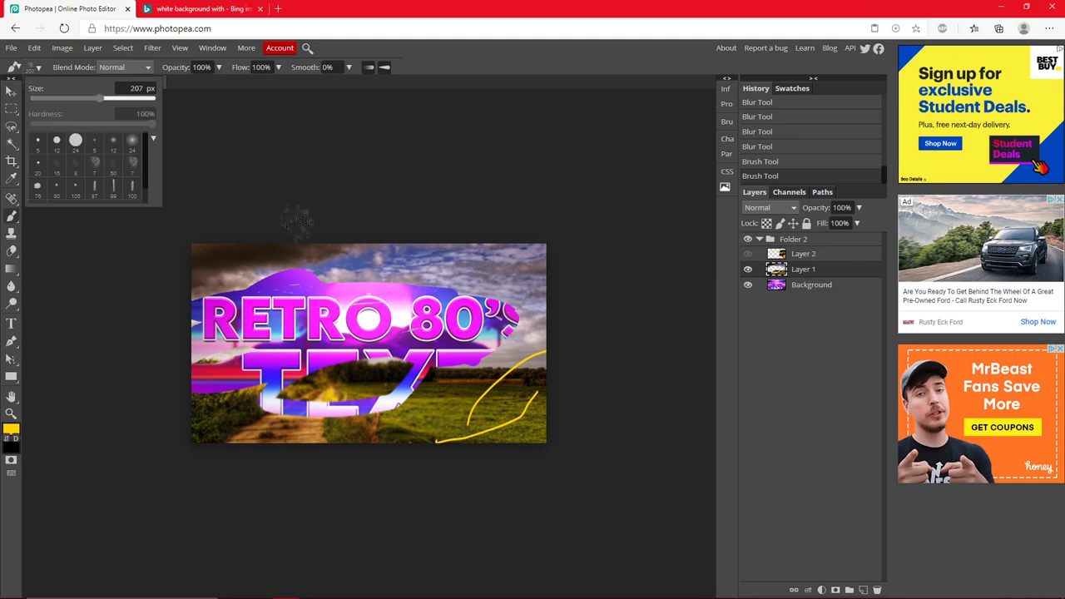
click(452, 370)
mouse_move(456, 390)
mouse_down()
mouse_move(546, 339)
mouse_move(510, 259)
mouse_move(387, 251)
mouse_move(219, 353)
mouse_move(427, 371)
mouse_move(398, 347)
mouse_move(289, 401)
mouse_move(441, 333)
mouse_up()
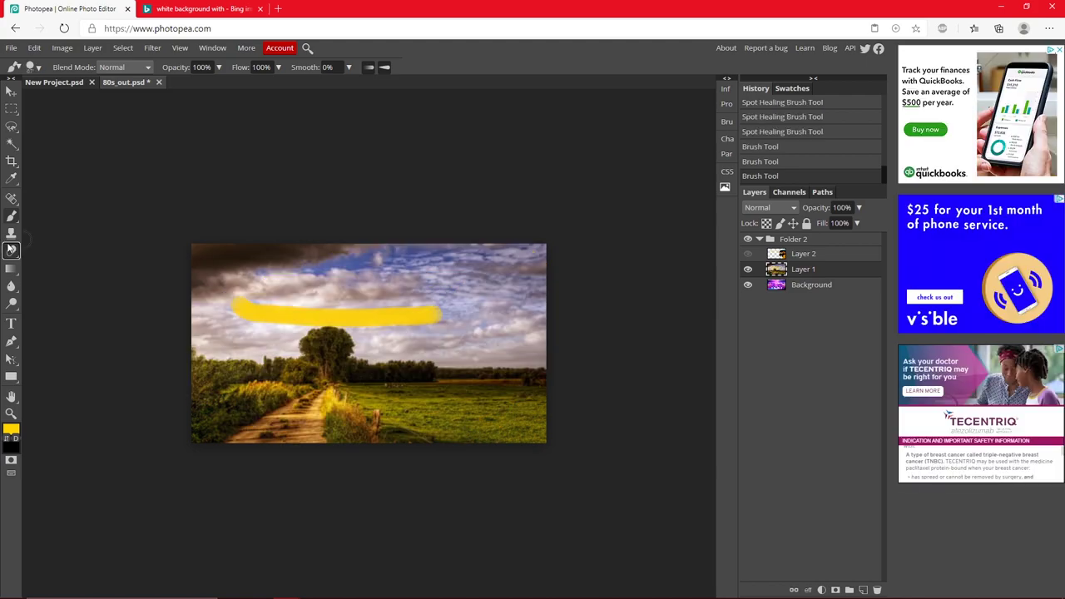
Erase a thin diagonal line through the yellow stroke on Layer 1 with the Eraser
right_click(14, 253)
click(60, 251)
drag(234, 300, 294, 333)
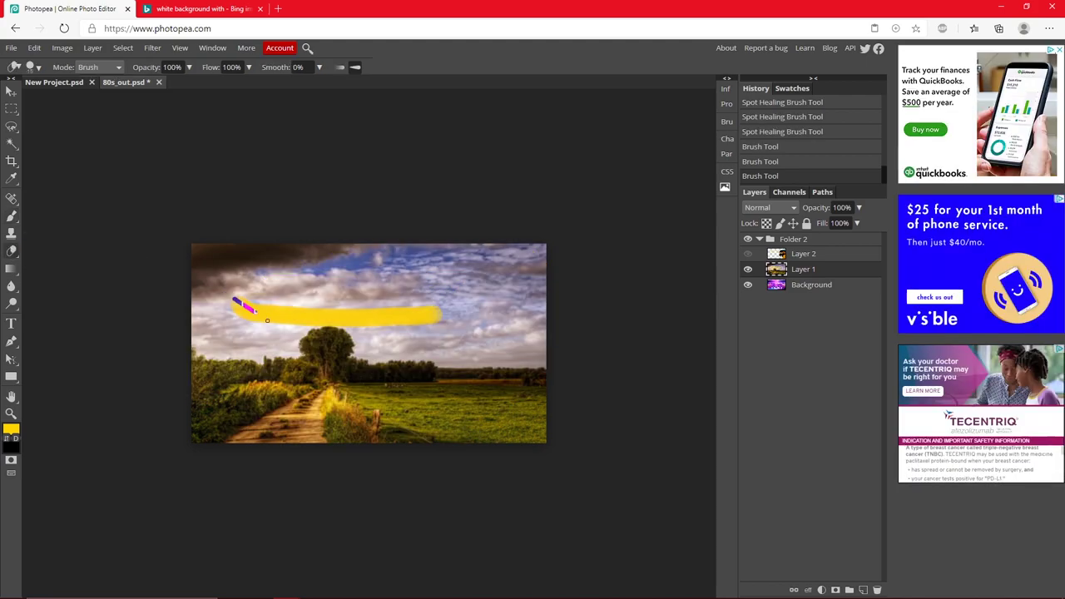
Enlarge the eraser and erase broad areas of the sky and field on Layer 1 to reveal the Background layer
click(36, 68)
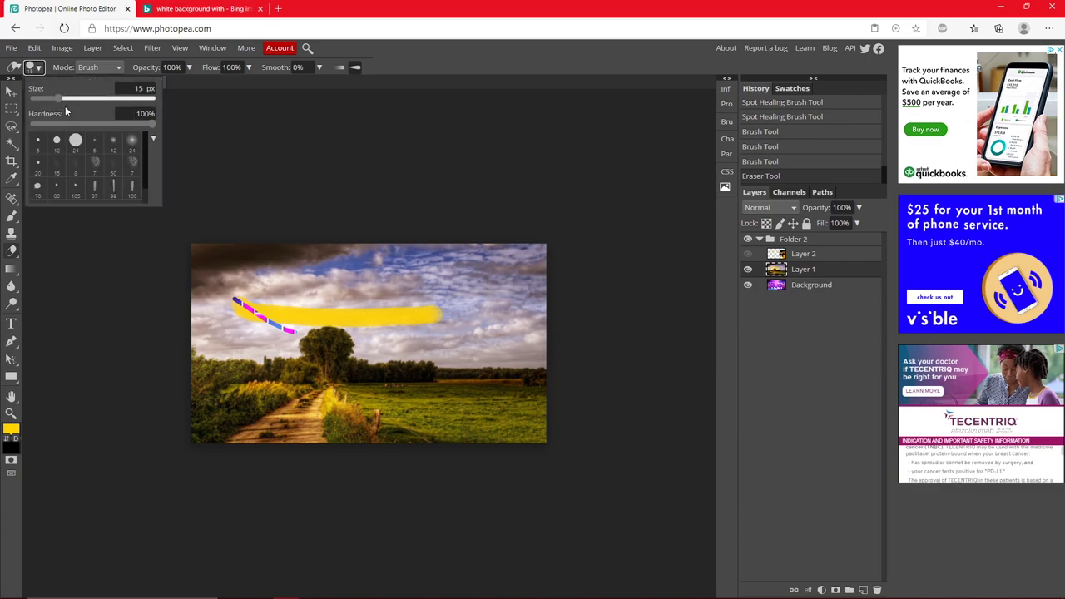
mouse_move(64, 98)
mouse_down()
mouse_move(100, 98)
mouse_move(84, 98)
mouse_up()
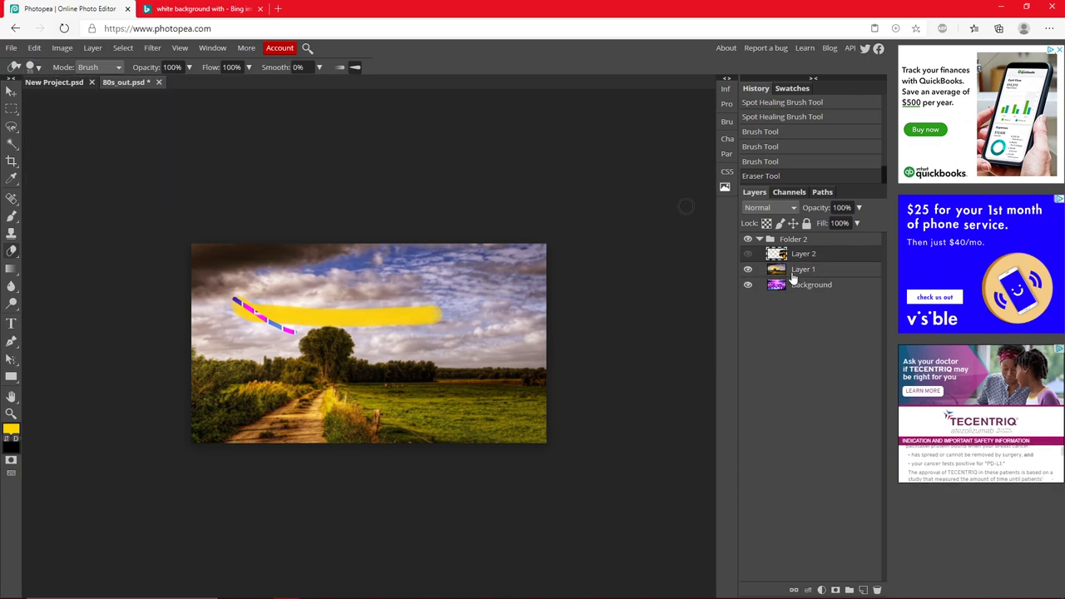
mouse_move(218, 304)
mouse_down()
mouse_move(257, 332)
mouse_move(374, 325)
mouse_move(190, 311)
mouse_up()
drag(274, 366, 466, 358)
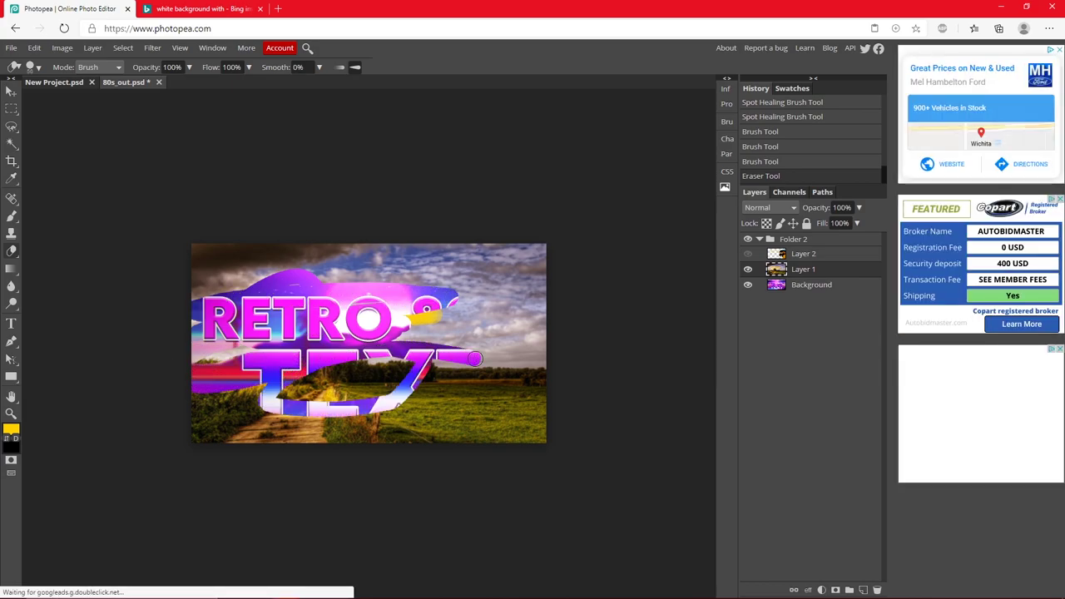
Toggle Layer 1's visibility off and on, and erase more of it across the 80's lettering with the Eraser
click(747, 268)
click(747, 269)
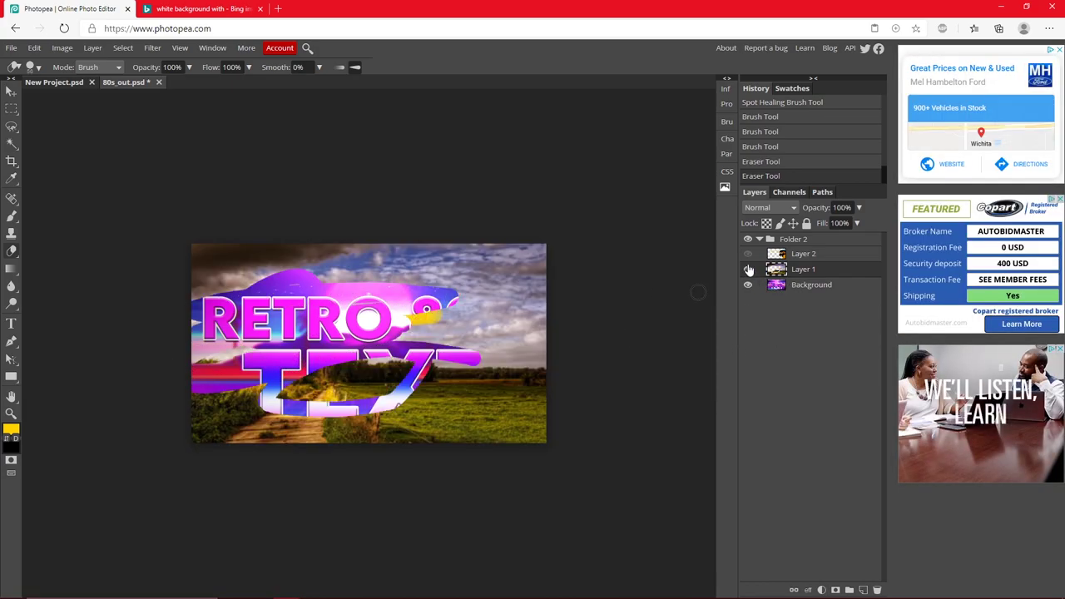
mouse_move(295, 333)
mouse_down()
mouse_move(507, 325)
mouse_move(424, 333)
mouse_up()
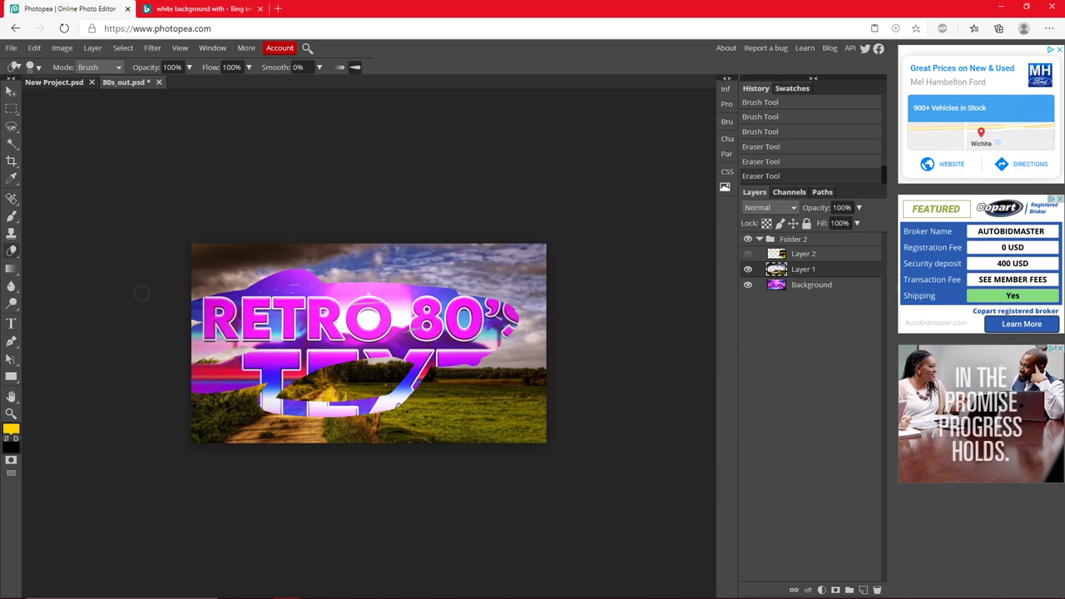
Blur Layer 1 along the lower edge of the erased area, using the Blur Tool at 100% strength
right_click(11, 285)
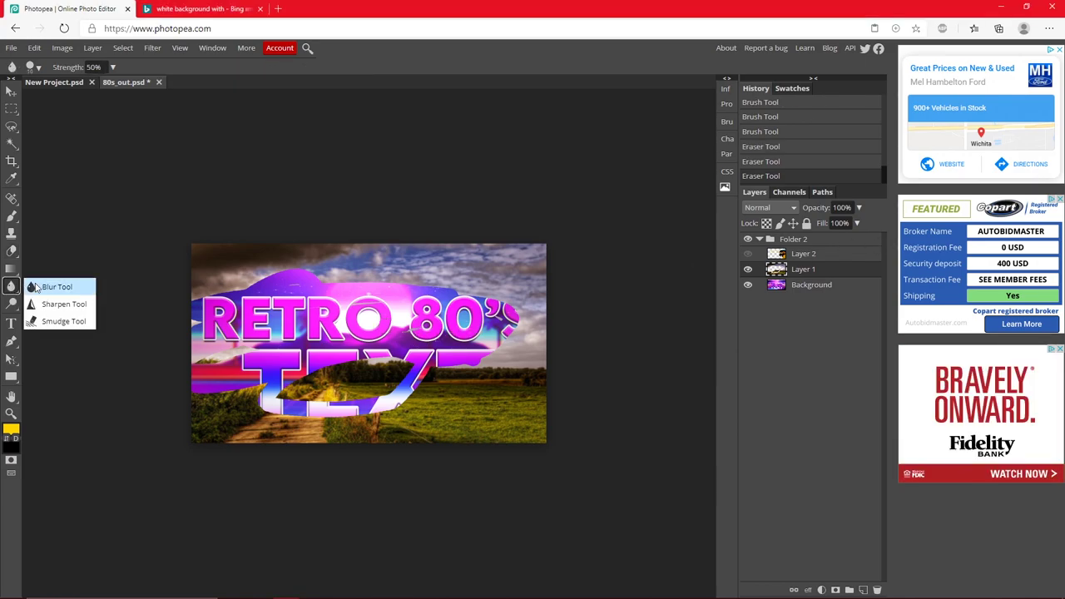
click(50, 287)
click(34, 67)
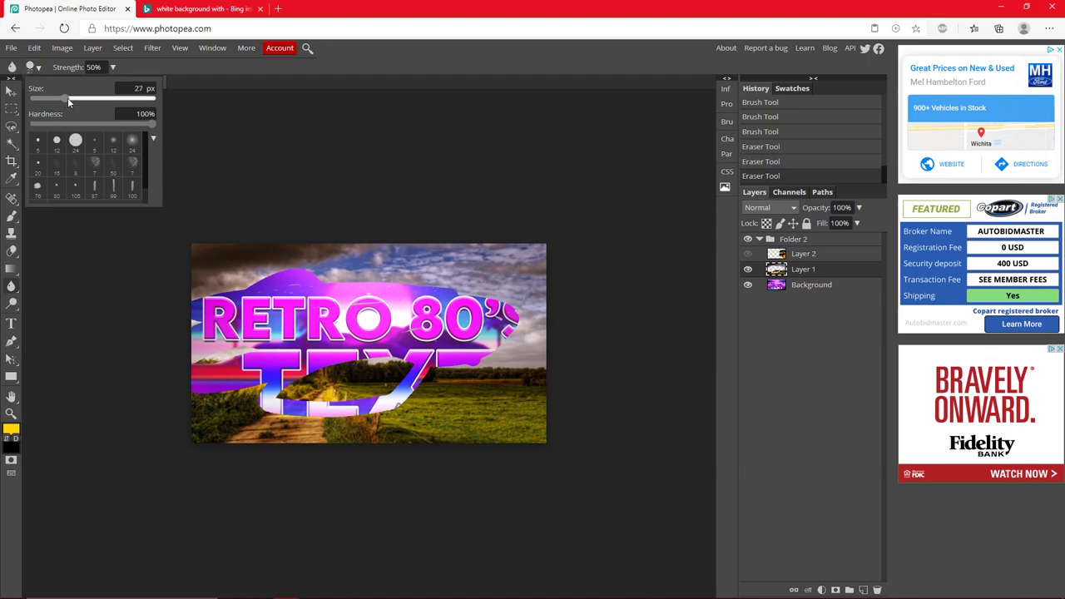
click(113, 67)
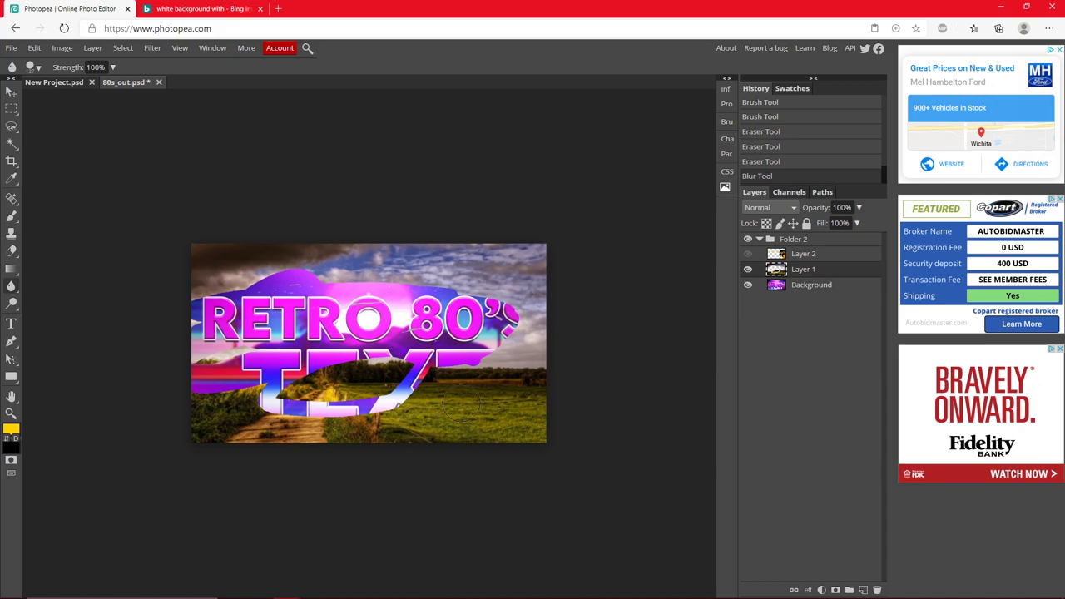
drag(400, 406, 374, 440)
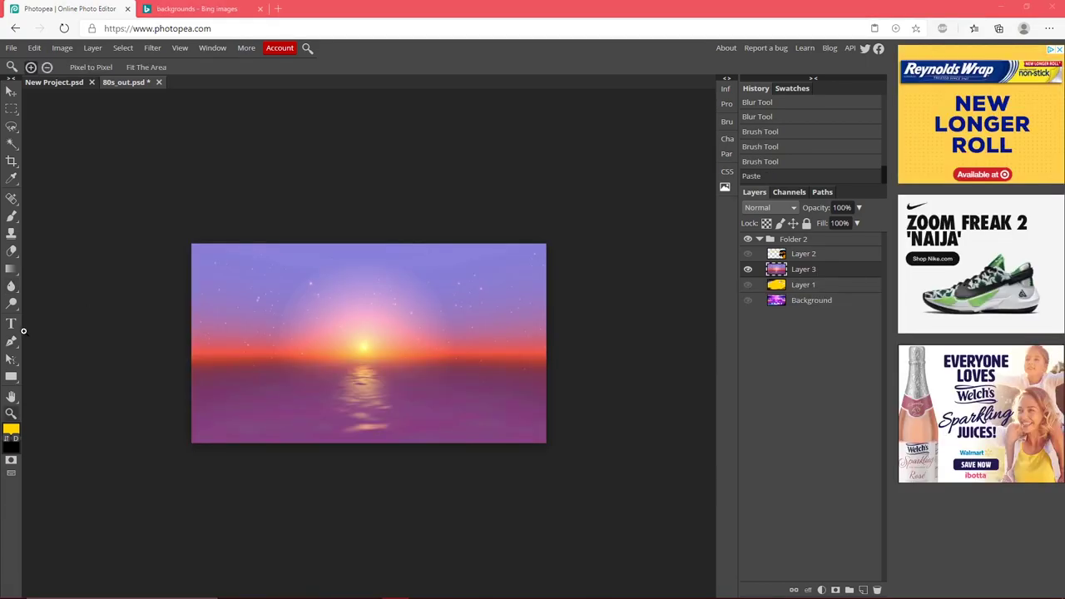
Add the text CAMBIT in yellow DejaVu Sans at 150 px over the sunset in the upper part of the image
click(11, 324)
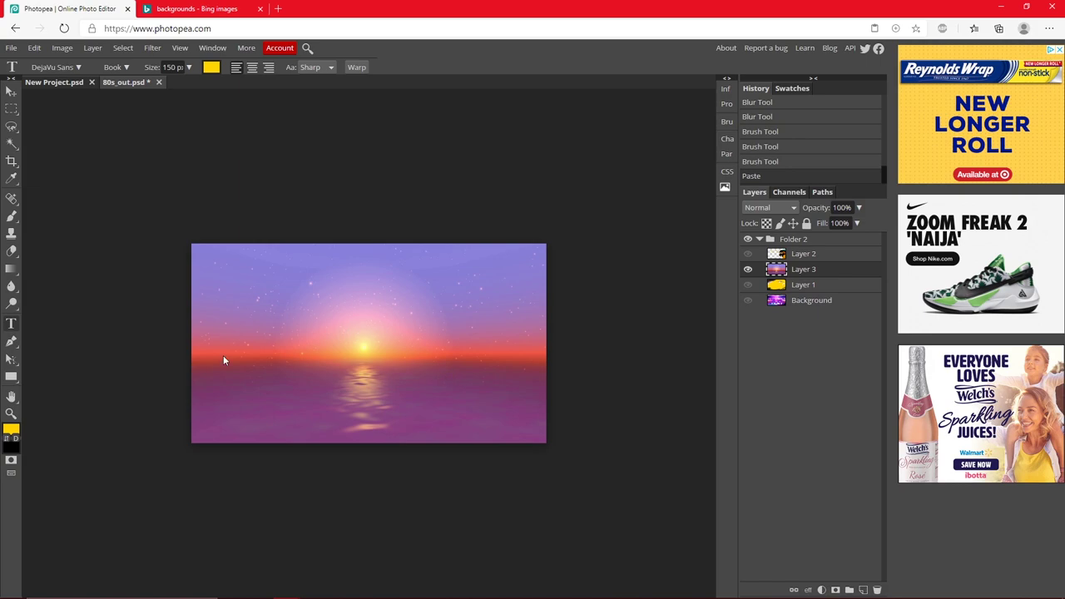
click(284, 324)
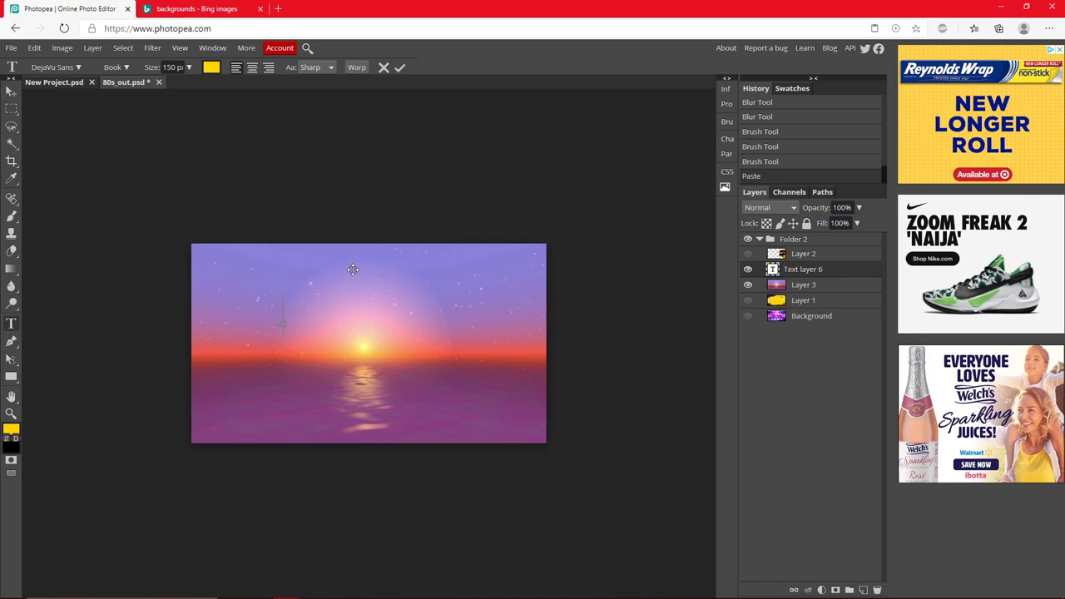
text(CAMBIT)
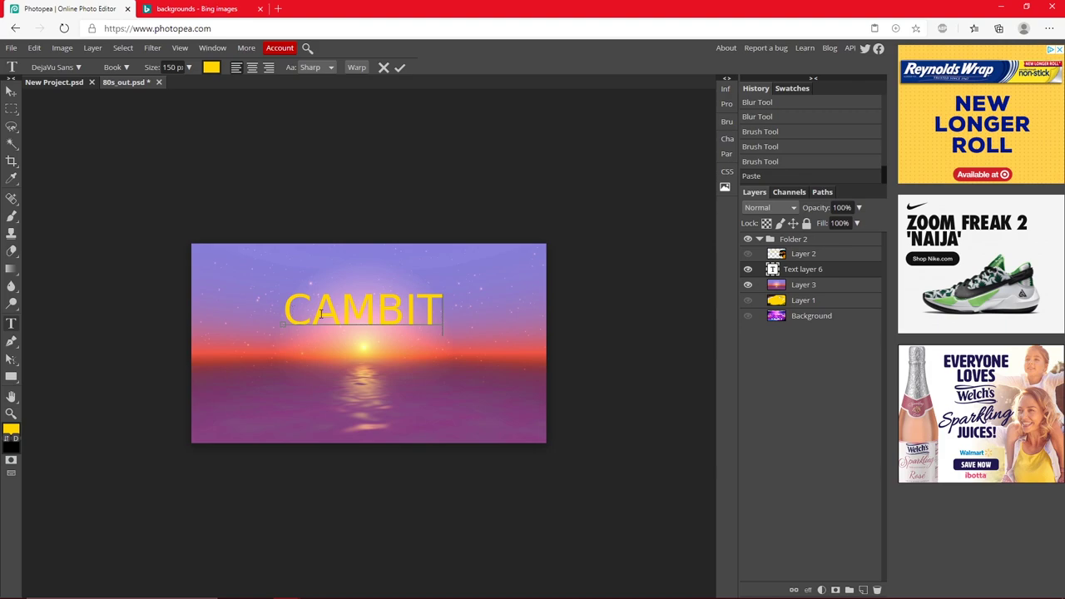
Set the CAMBIT text size to 200 px and move the text down over the horizon near the image's centre
double_click(348, 318)
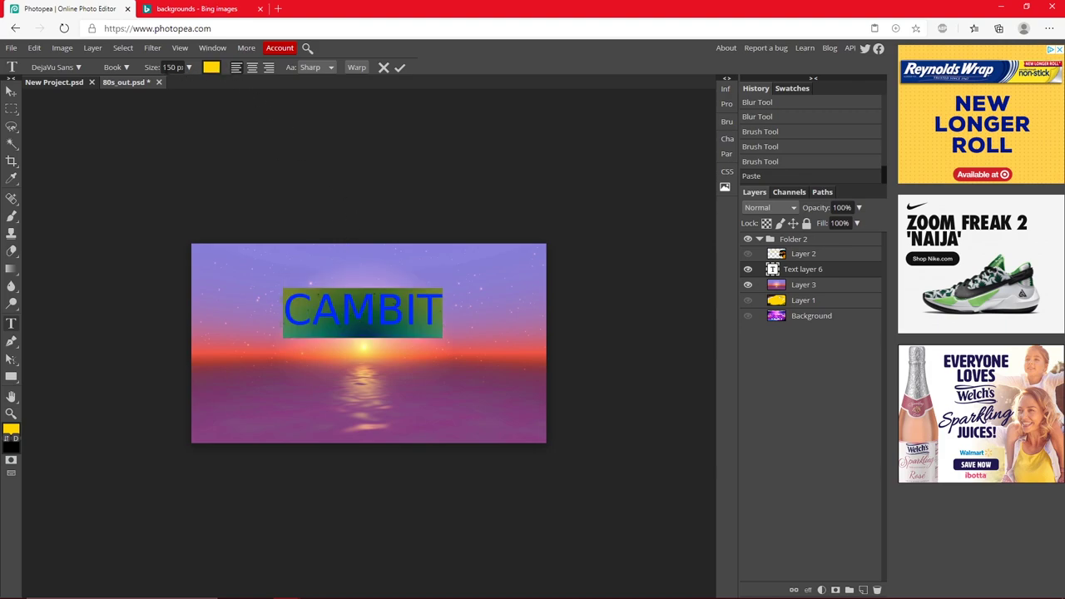
mouse_move(189, 90)
mouse_down()
mouse_move(198, 81)
mouse_move(188, 75)
mouse_up()
text(0)
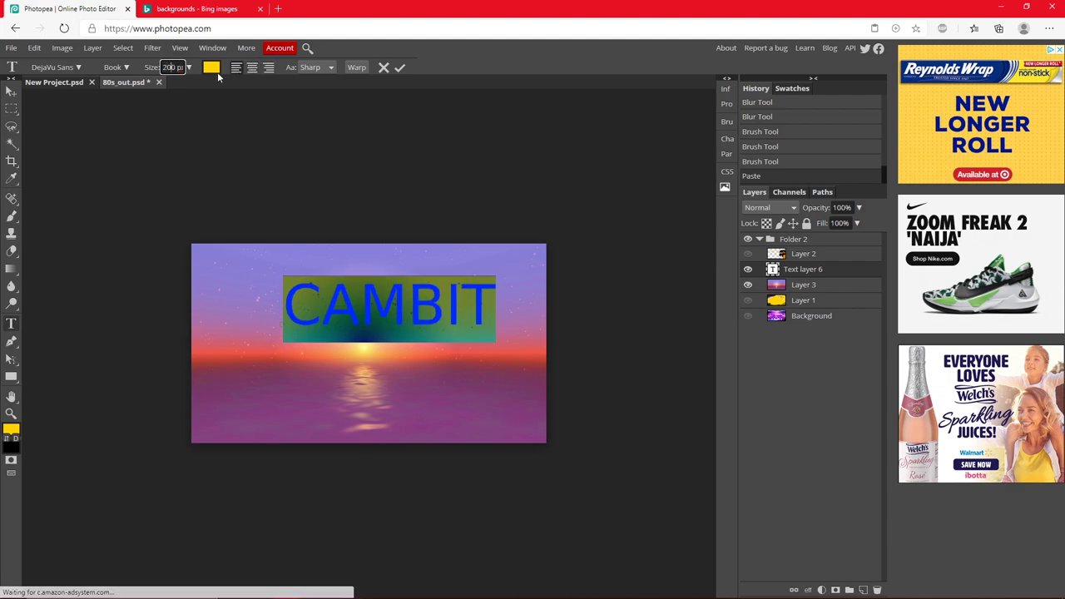
click(398, 68)
click(12, 90)
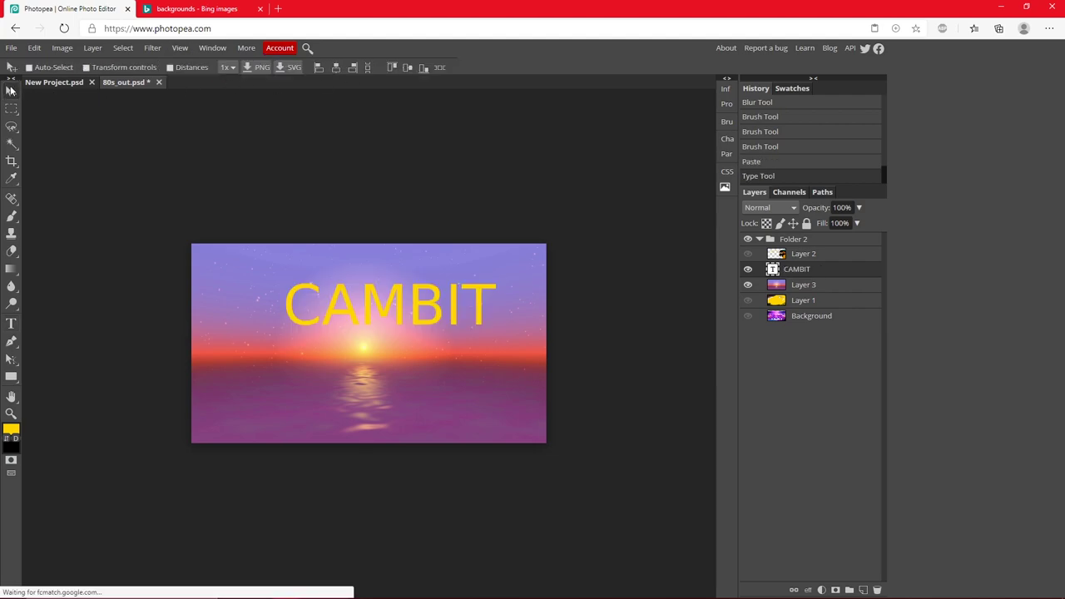
drag(367, 284, 340, 338)
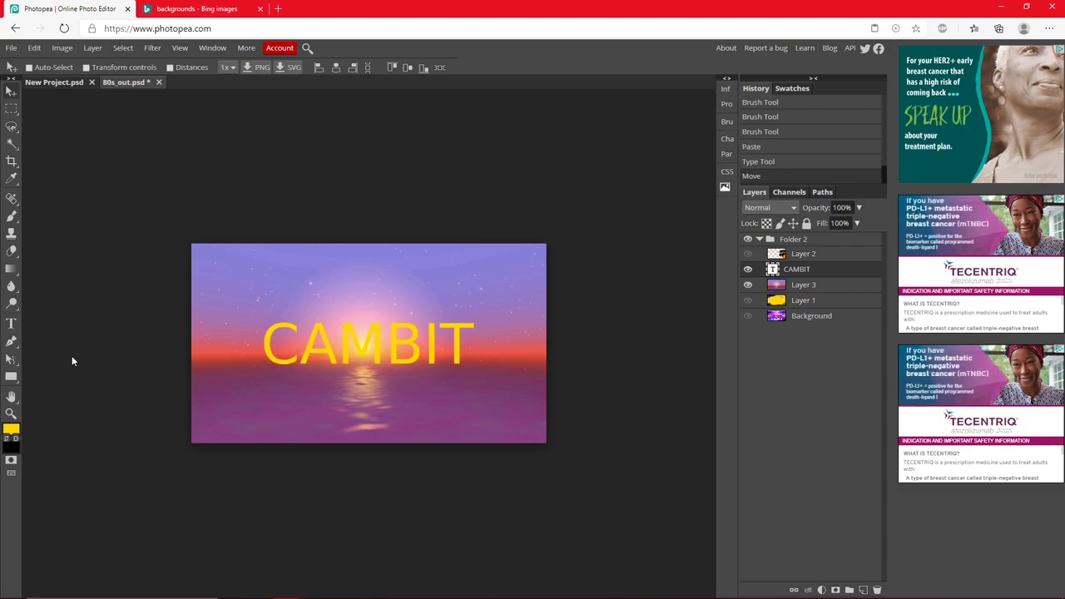
Change the CAMBIT text's font to Carter One, keeping its yellow colour
click(11, 323)
drag(260, 354, 474, 345)
click(116, 68)
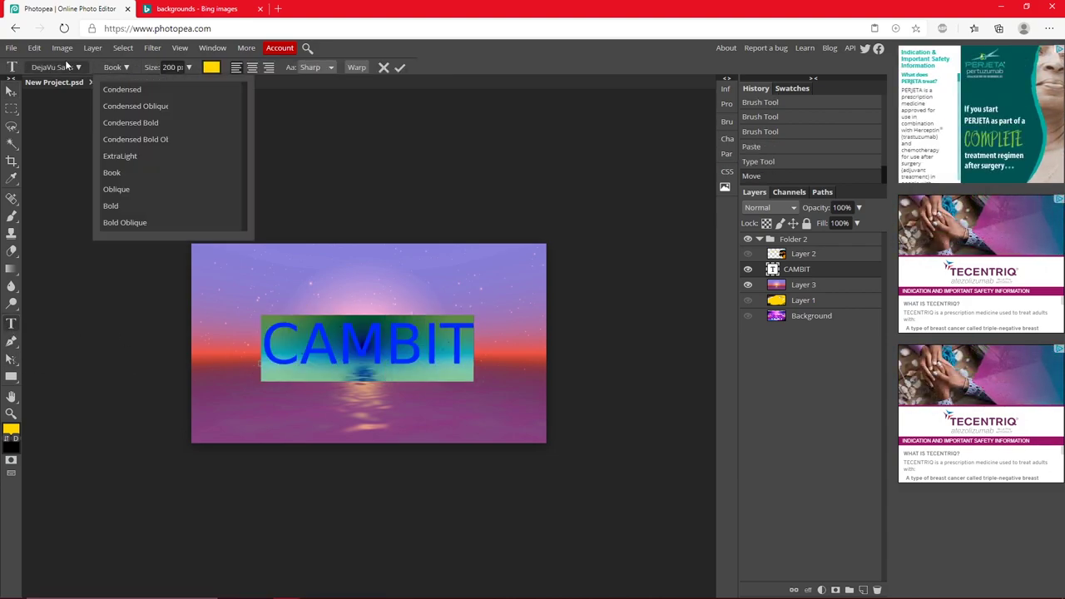
click(66, 67)
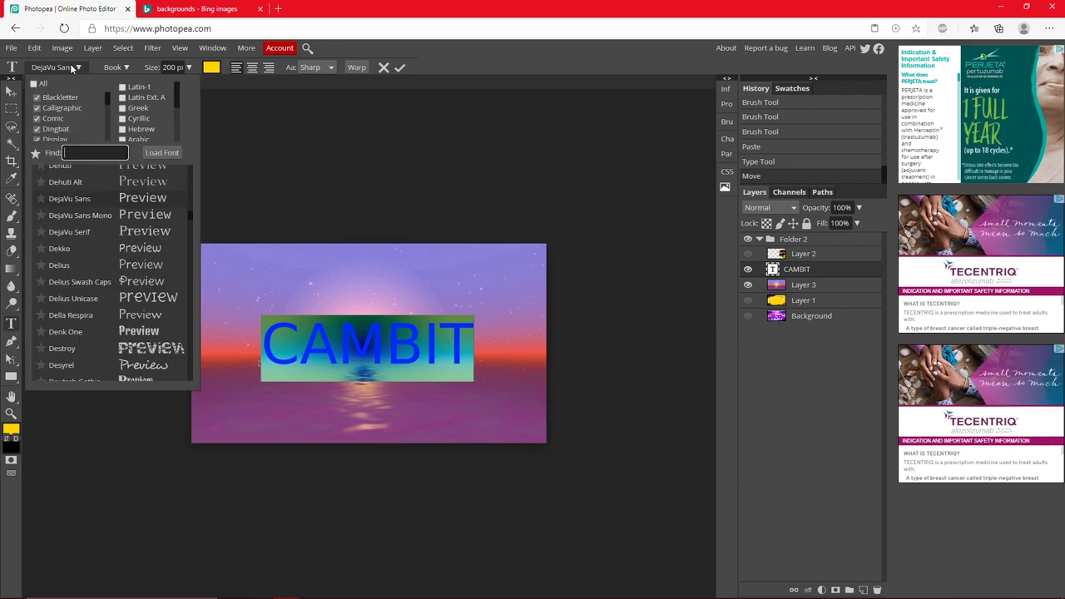
scroll(139, 218, up, 5)
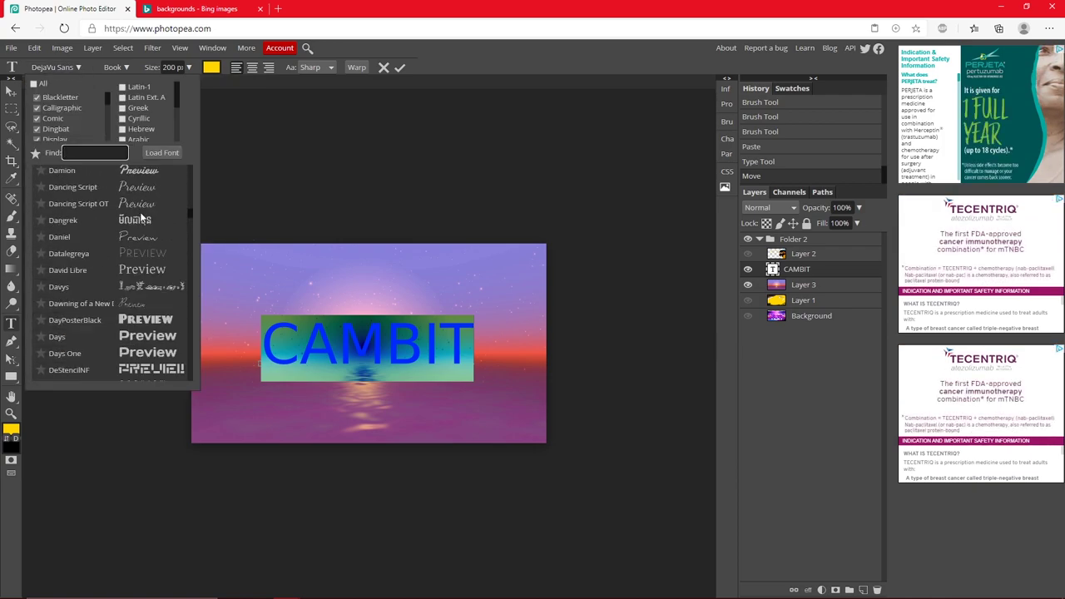
scroll(141, 214, up, 10)
scroll(143, 216, up, 10)
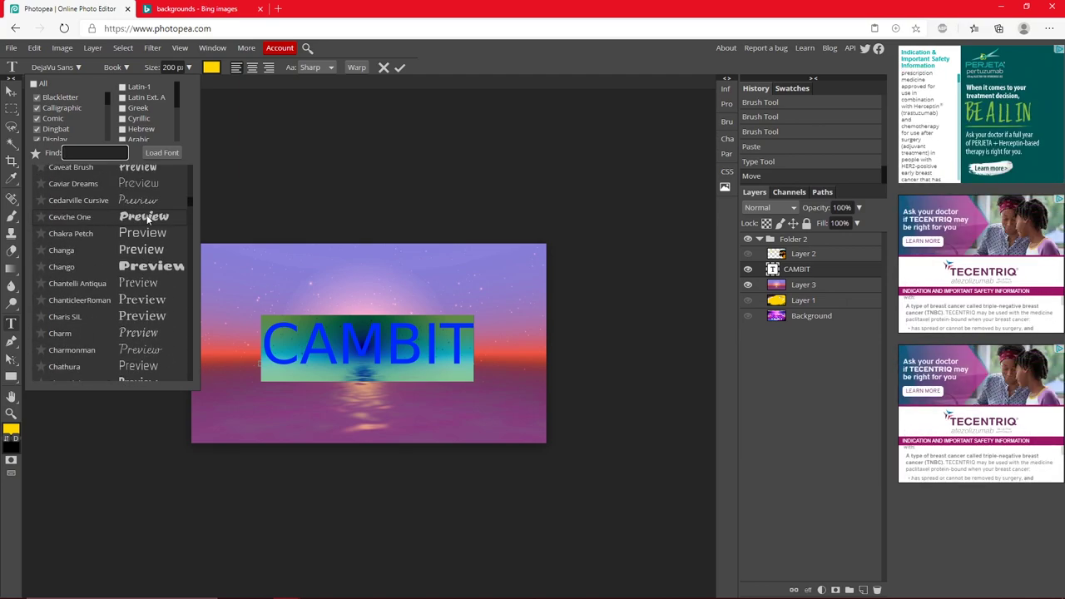
scroll(148, 219, up, 3)
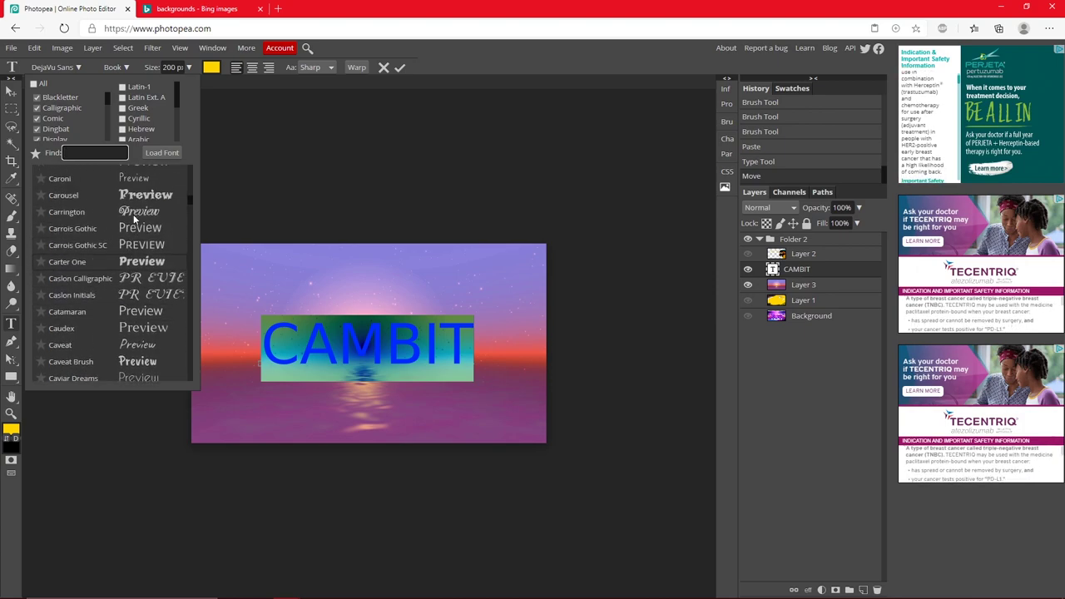
click(134, 260)
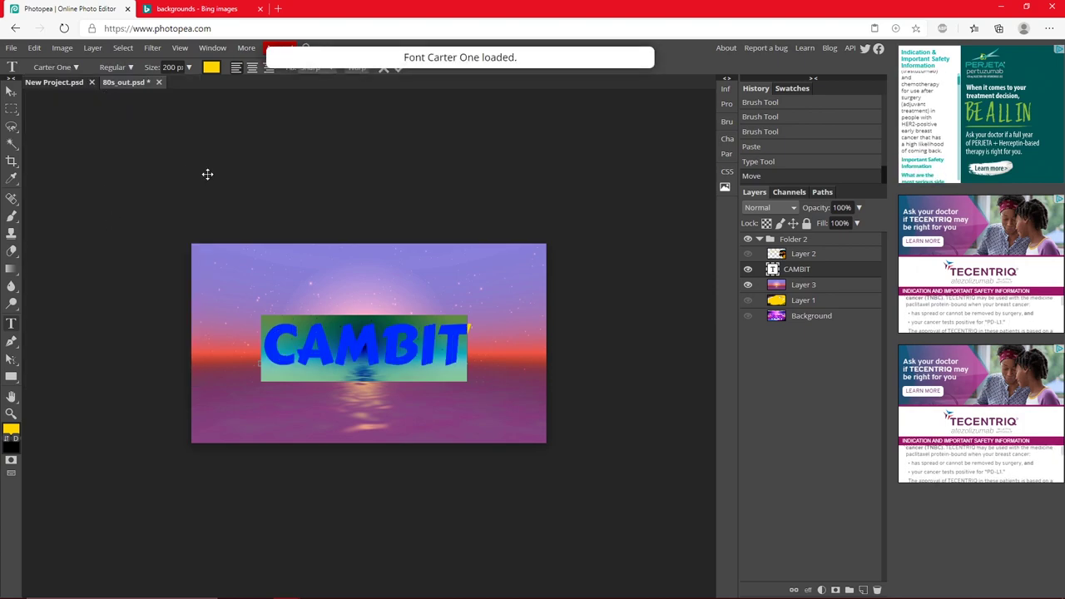
click(211, 67)
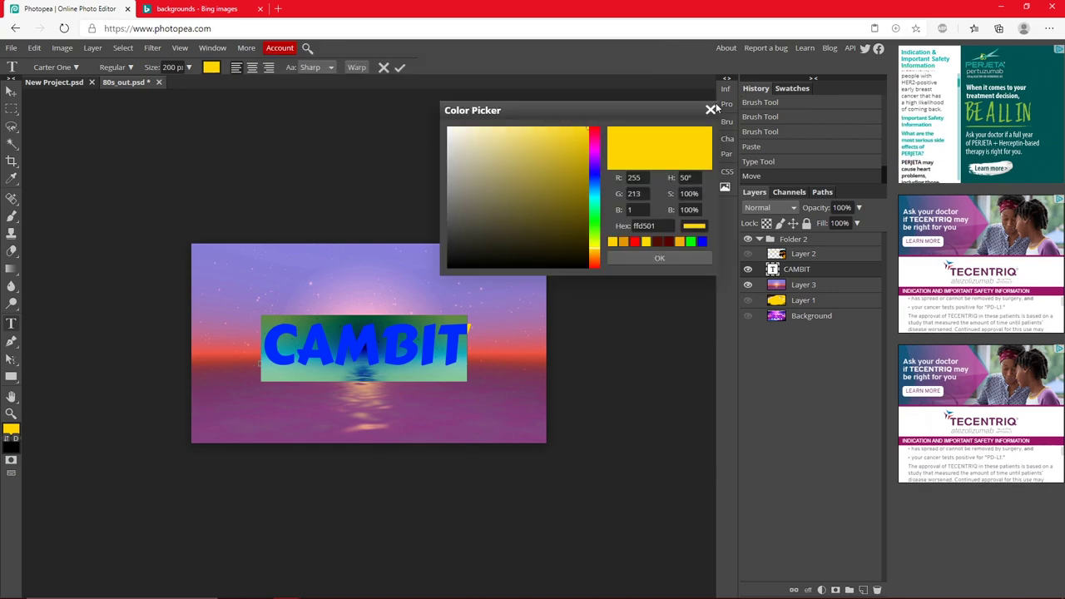
click(710, 109)
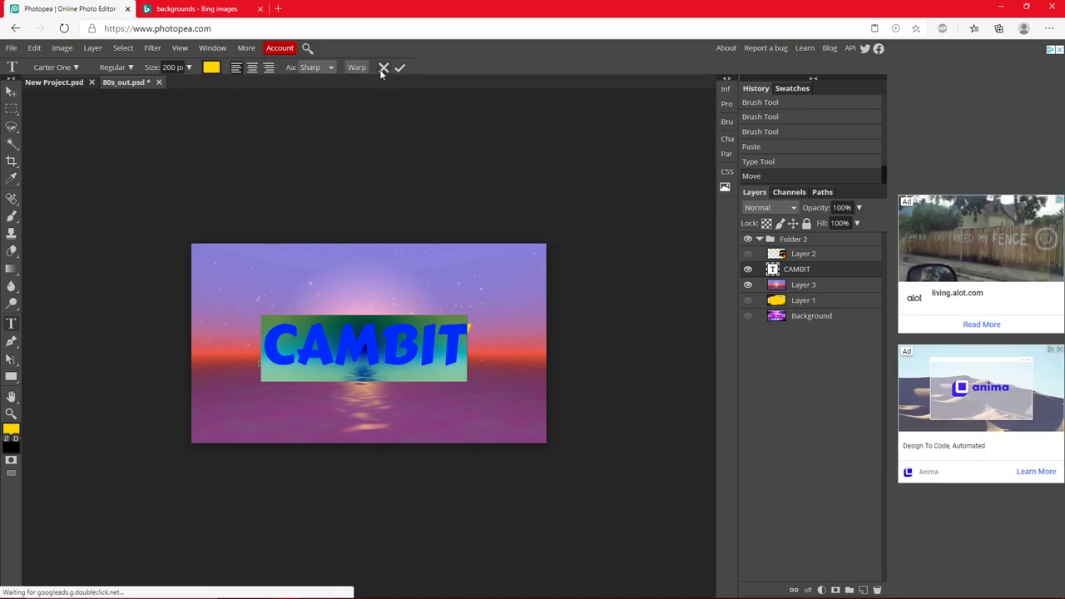
Warp the CAMBIT text, trying the Wave style before applying a horizontal Arc with a 28% bend
click(361, 70)
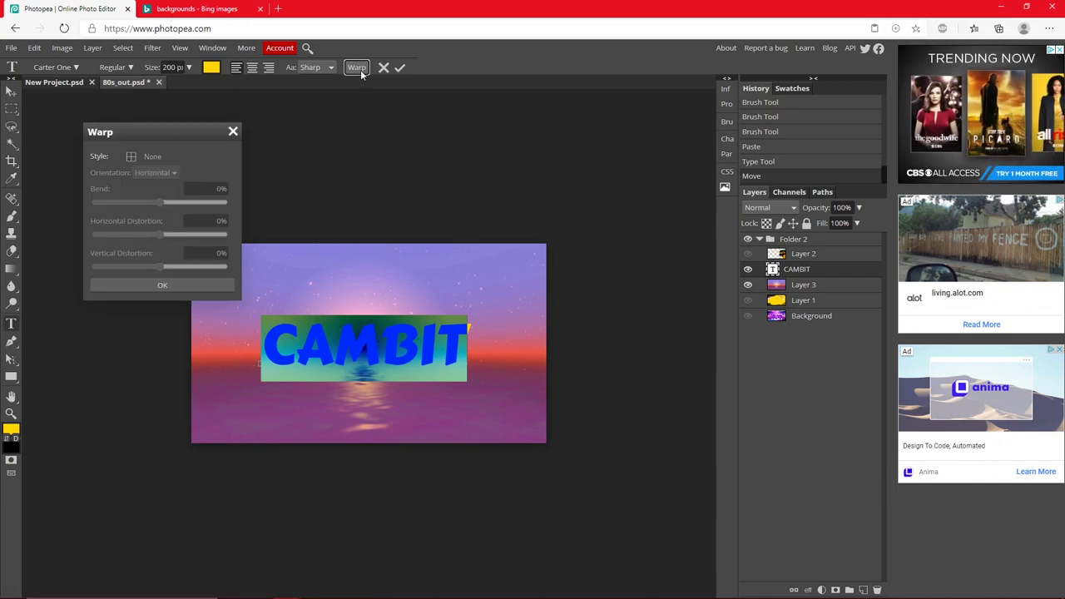
click(152, 156)
click(160, 282)
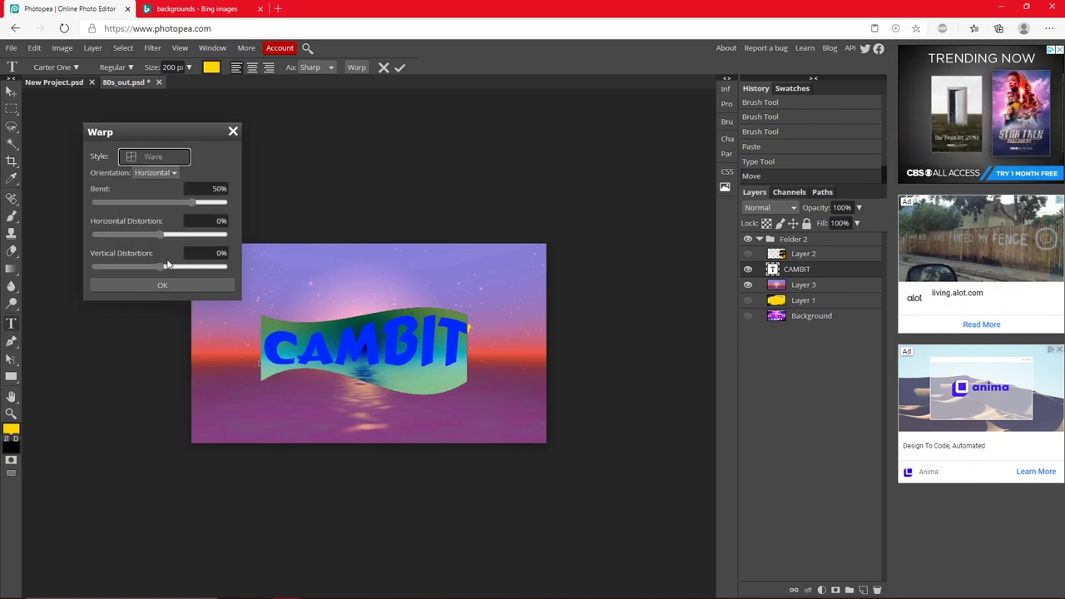
click(152, 156)
click(152, 190)
drag(179, 139, 720, 128)
mouse_move(729, 193)
mouse_down()
mouse_move(713, 196)
mouse_move(722, 200)
mouse_up()
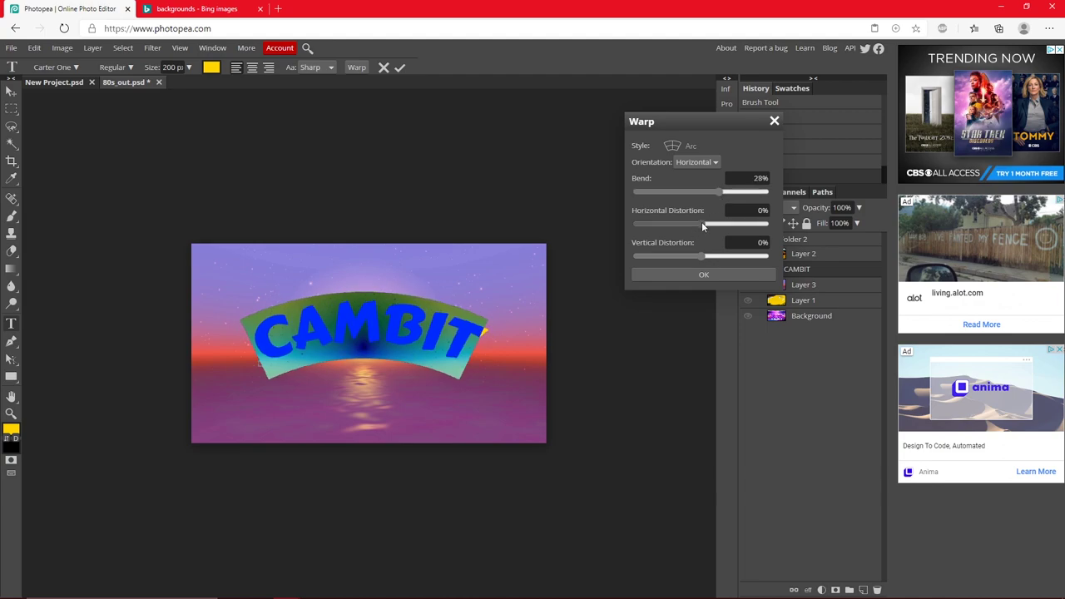
click(703, 275)
click(400, 69)
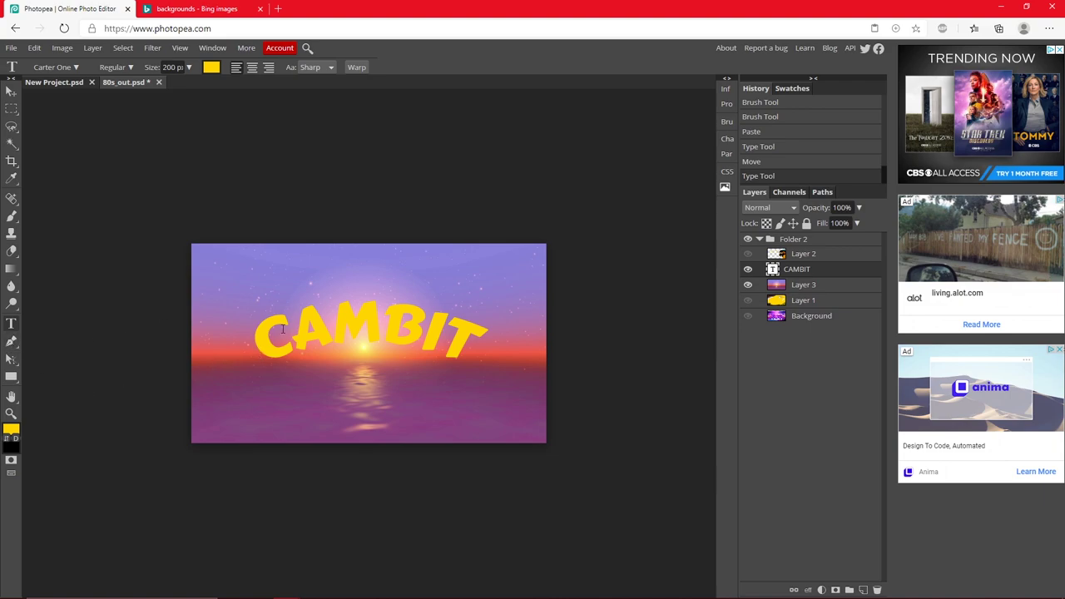
Draw a red freeform polygon around the left side of the CAMBIT text with the Pen tool
right_click(12, 341)
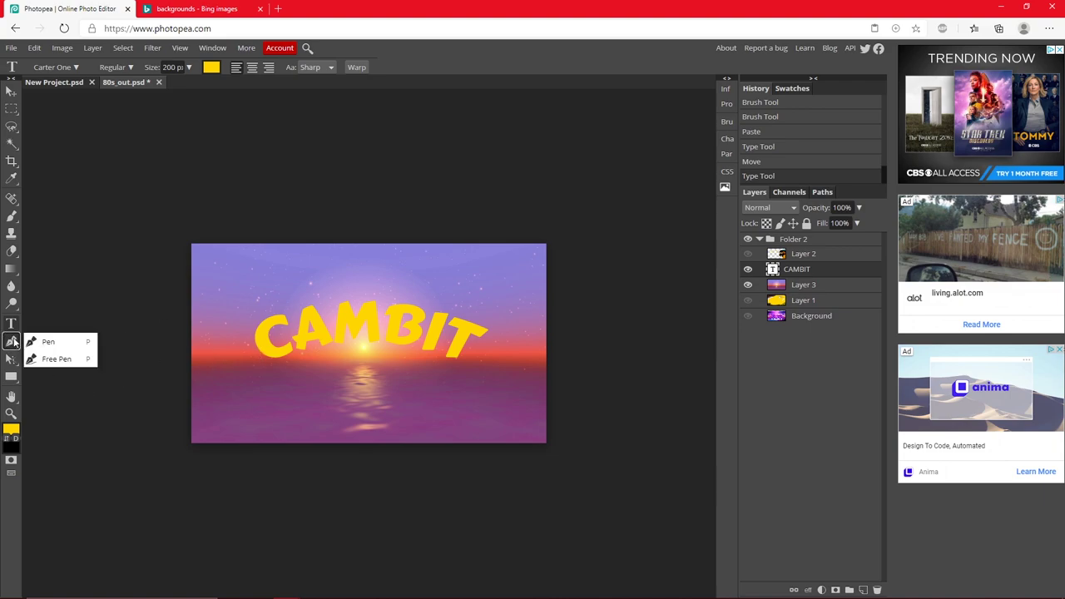
click(45, 334)
click(227, 293)
click(279, 276)
click(301, 284)
click(301, 287)
click(296, 299)
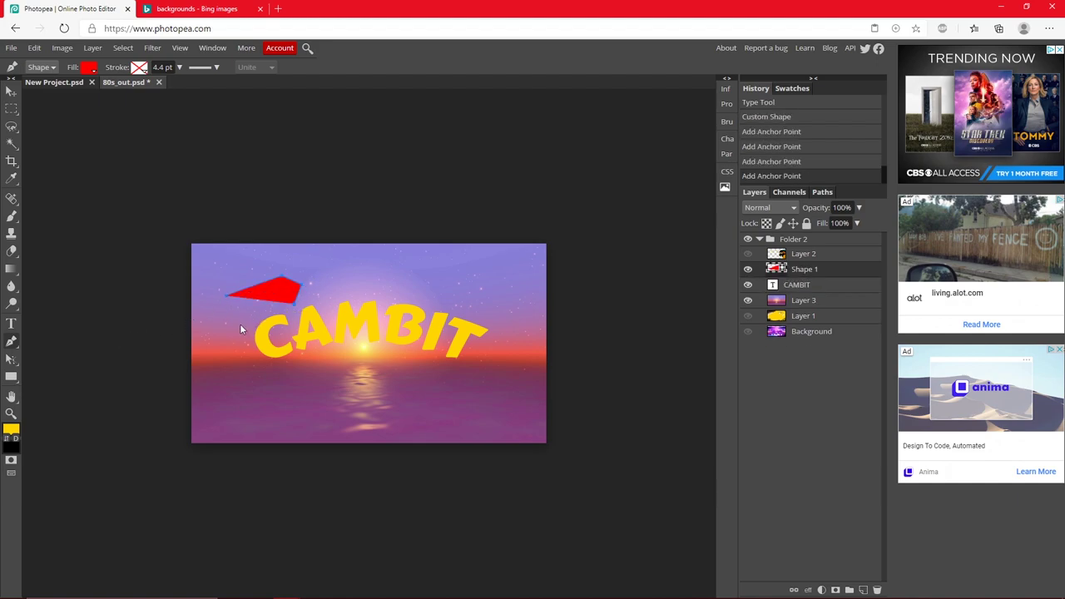
click(238, 334)
click(283, 371)
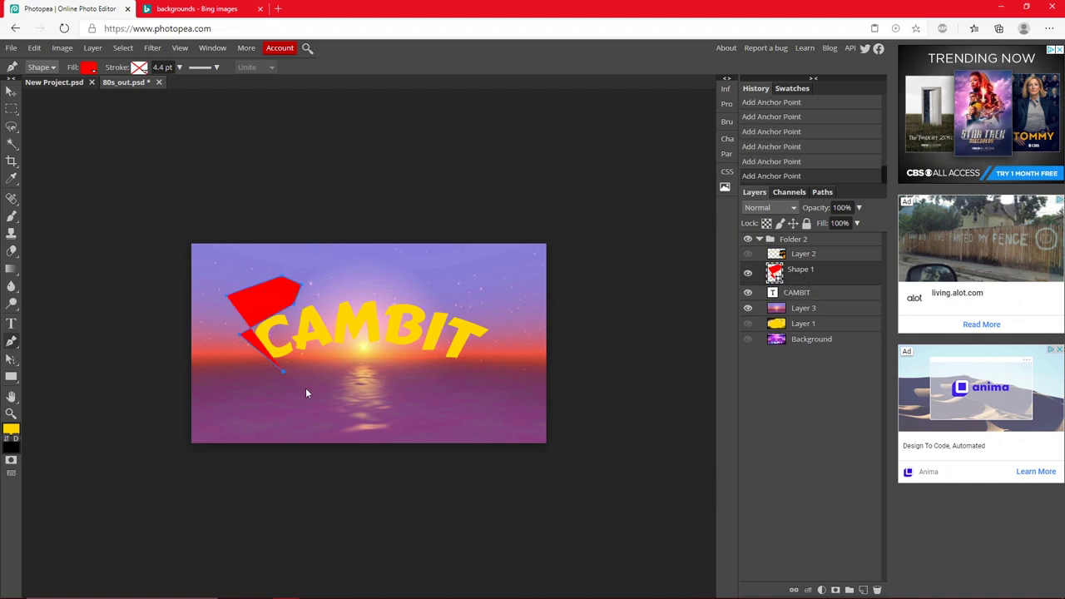
click(220, 413)
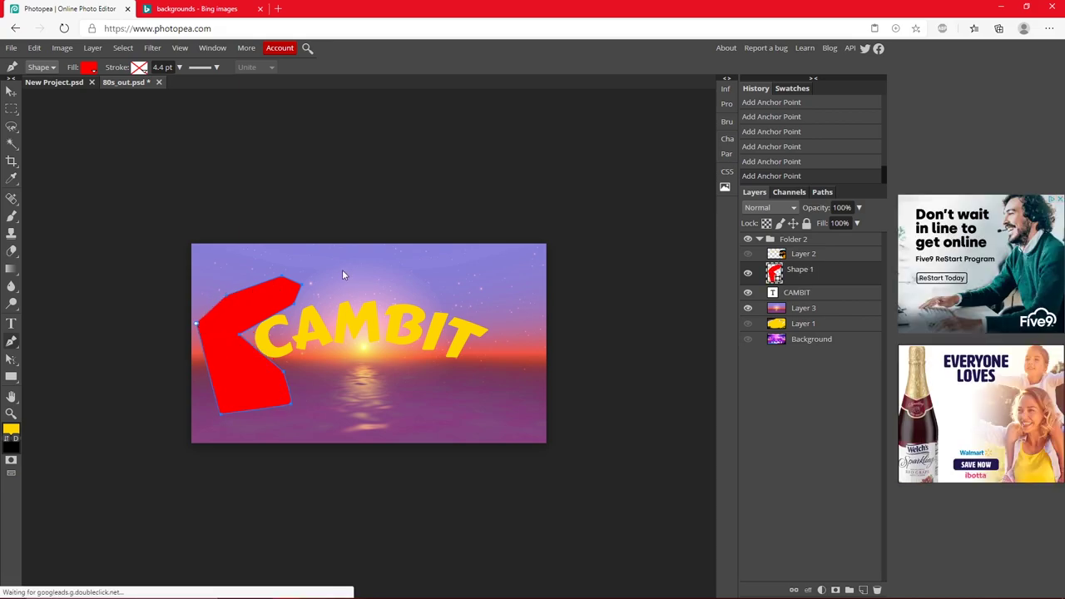
Undo the polygon's latest anchor points, and delete its remaining path and shape layer
key(Escape)
key(ctrl+z)
key(ctrl+z)
key(ctrl+z)
key(ctrl+z)
key(ctrl+z)
key(ctrl+z)
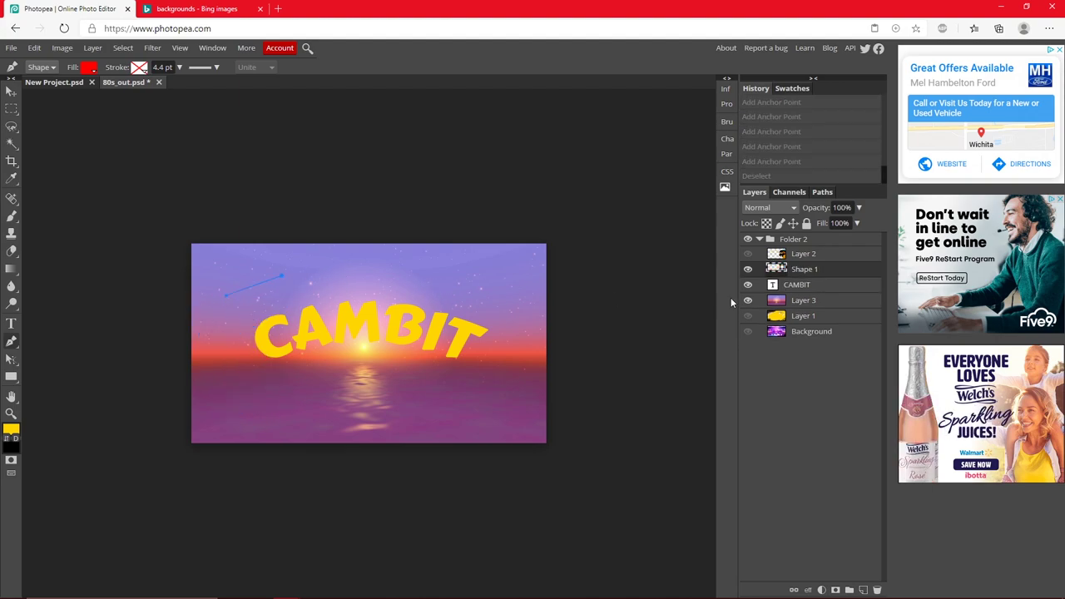
key(Delete)
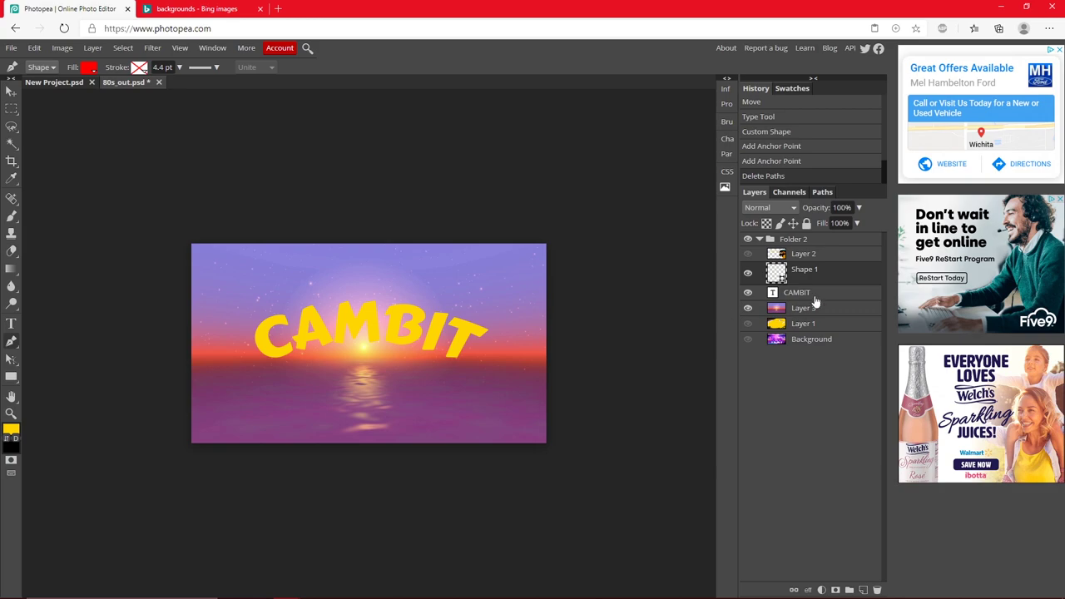
key(Delete)
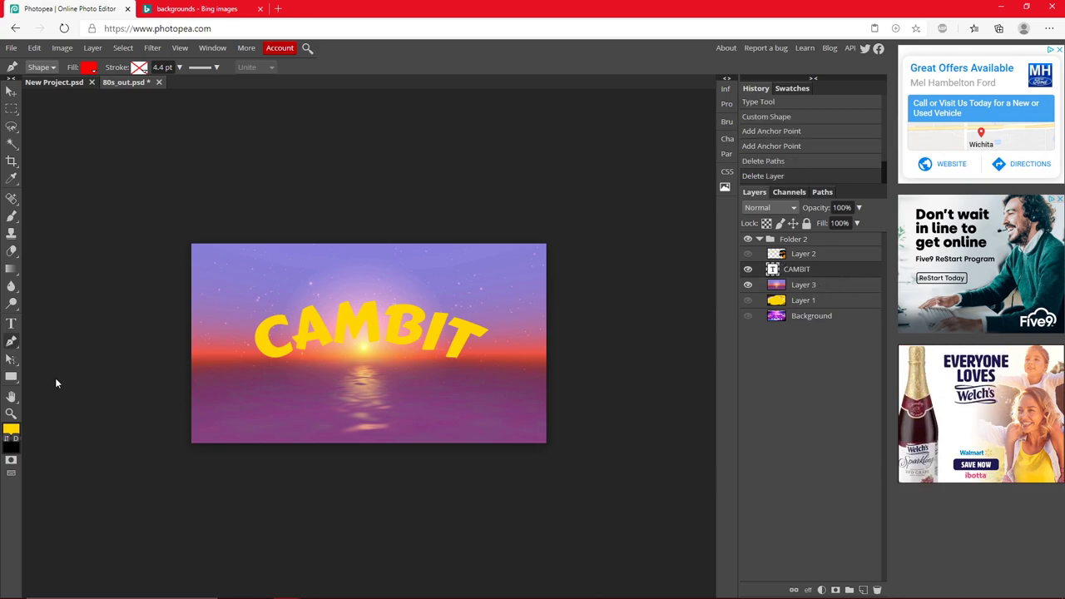
Draw a red rectangle shape without a stroke over the upper left of the sunset, overlapping the start of CAMBIT
click(11, 377)
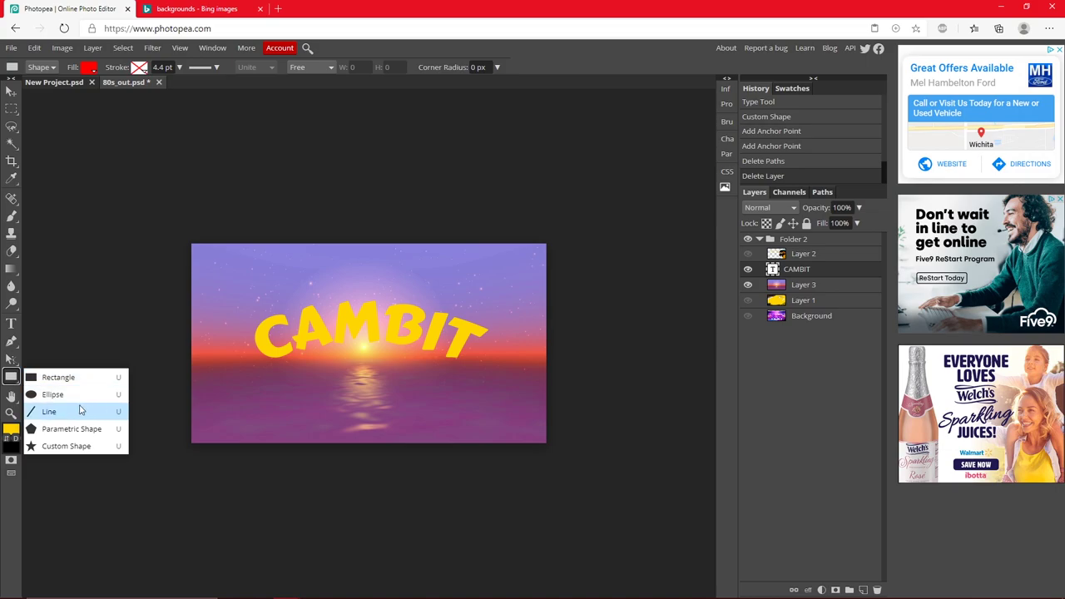
click(75, 379)
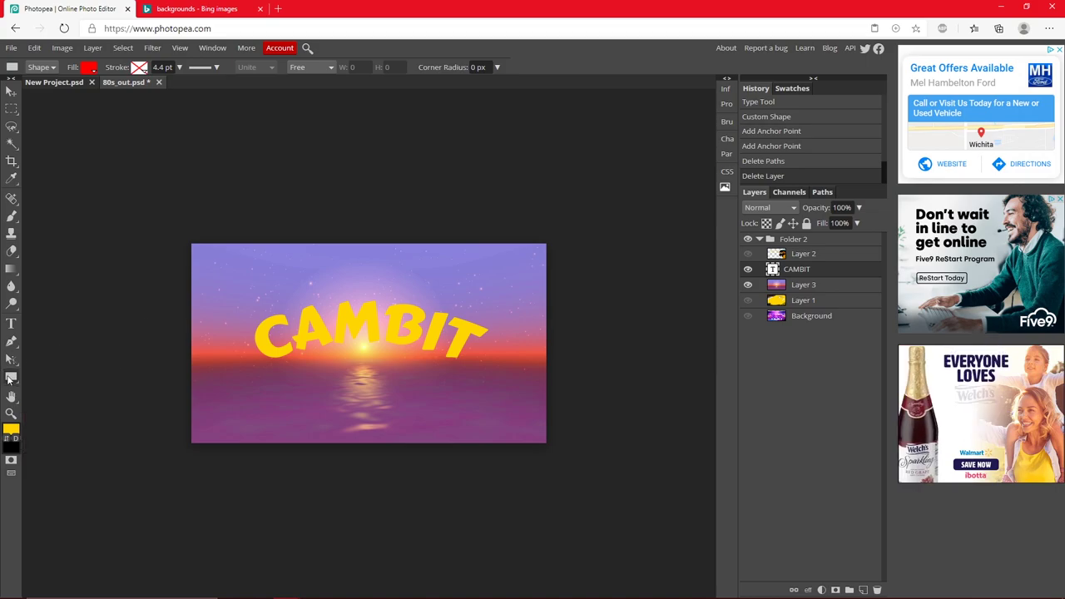
click(11, 377)
click(48, 377)
drag(209, 270, 340, 330)
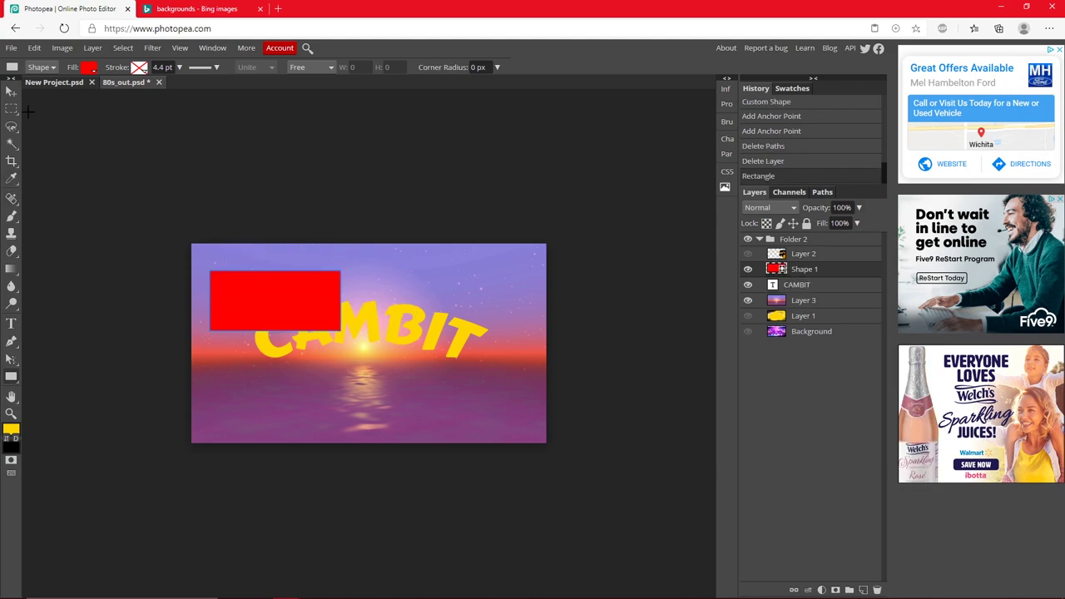
Undo the red rectangle shape drawn over the sunset
key(ctrl+z)
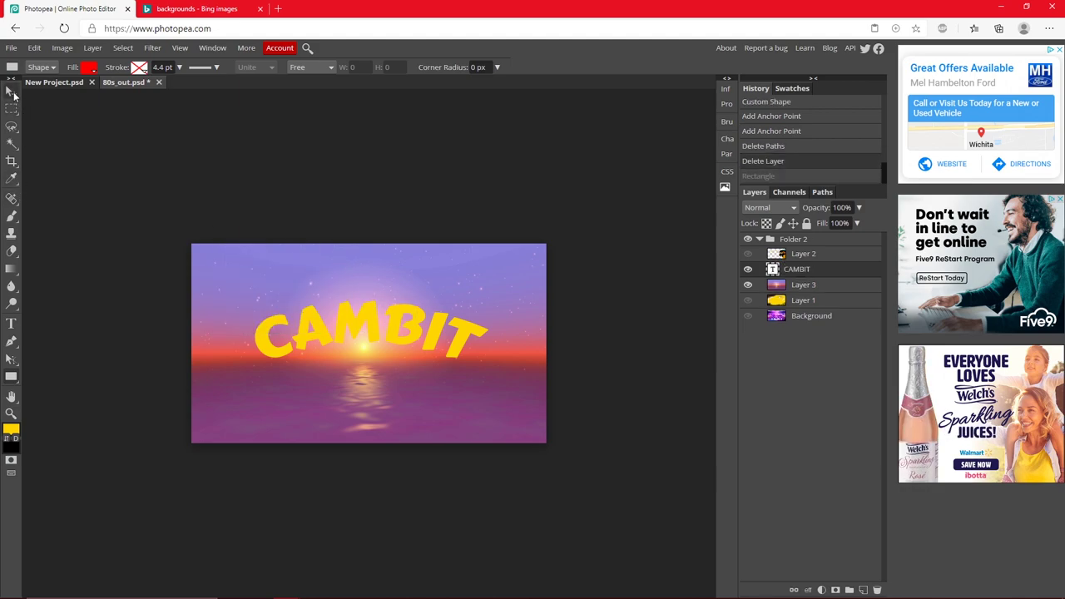
right_click(12, 377)
Examine the CAMBIT artwork at different magnifications with the Zoom tool and look over the available view commands
click(10, 413)
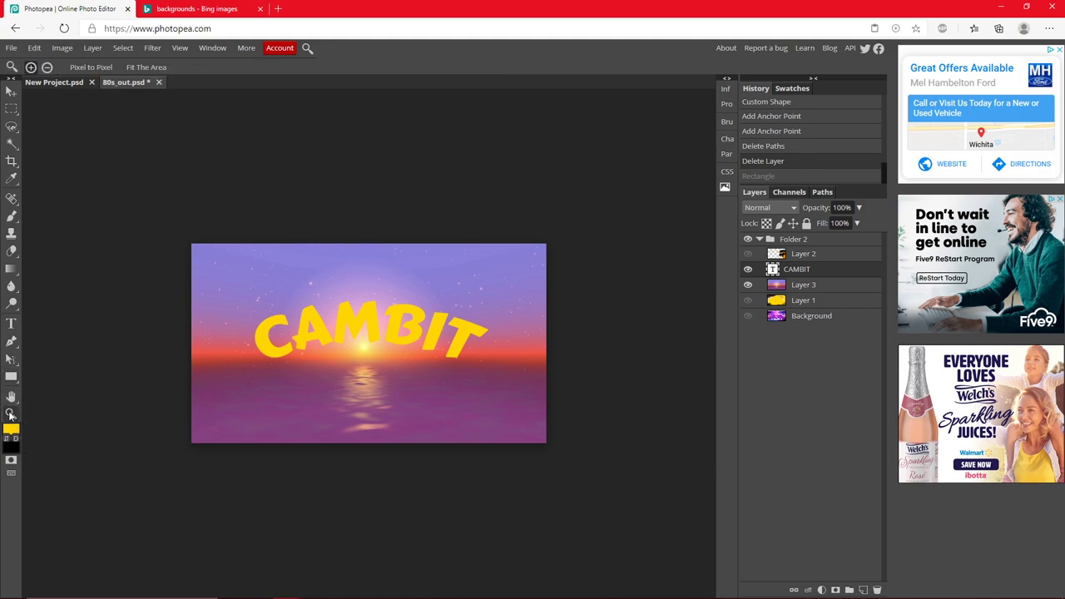
click(329, 344)
click(360, 338)
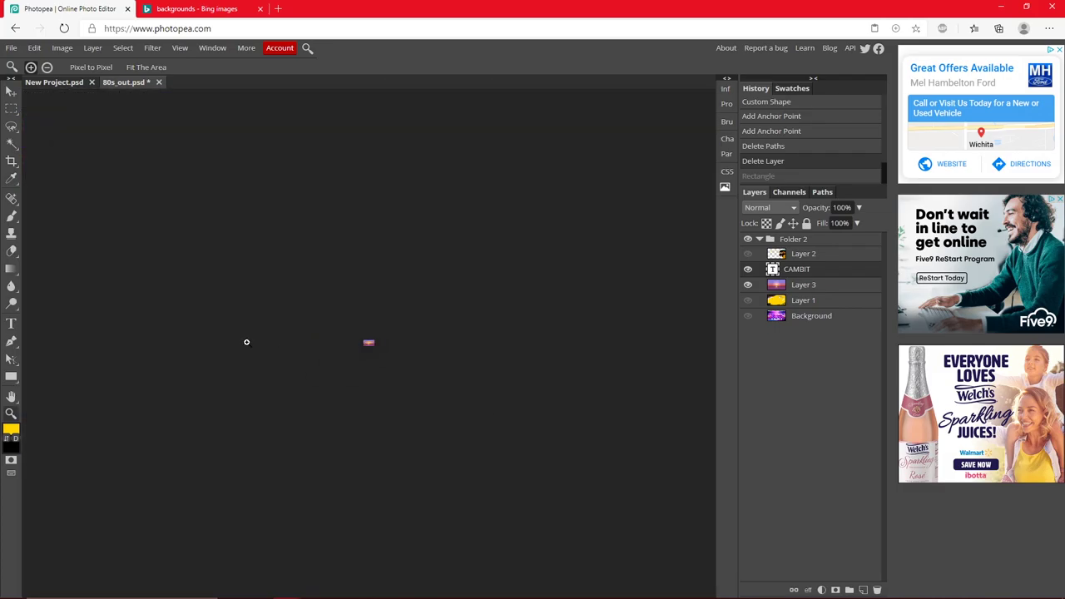
scroll(382, 344, down, 5)
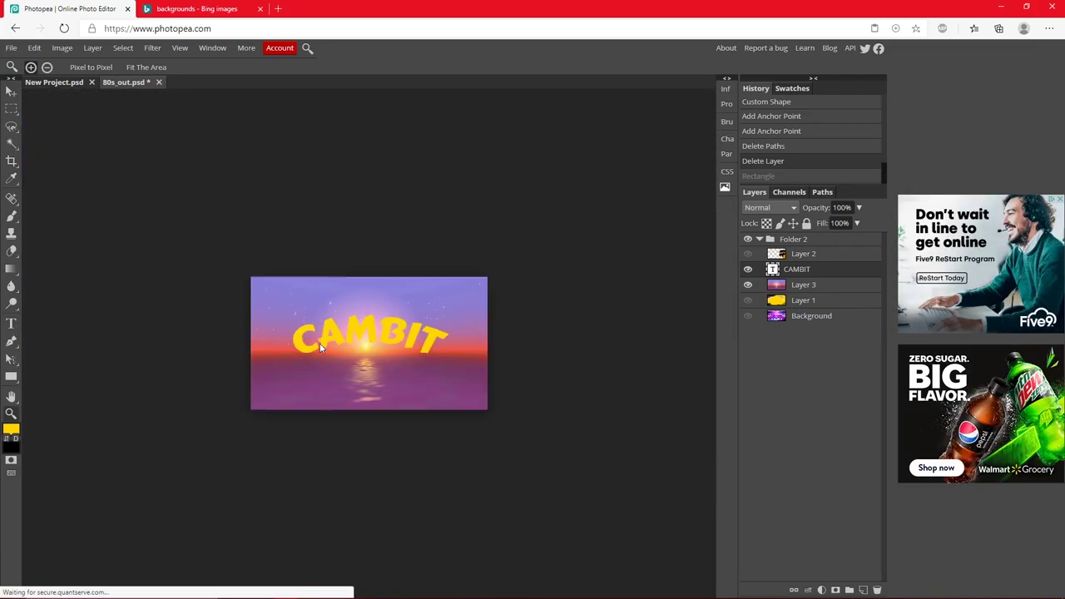
scroll(324, 343, up, 8)
scroll(374, 349, down, 3)
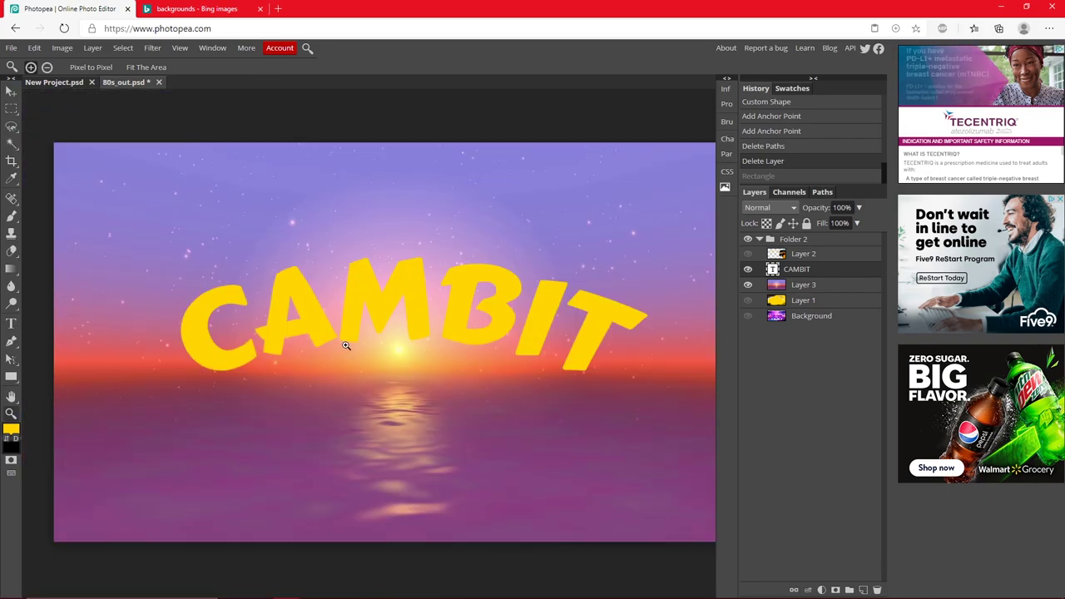
scroll(533, 348, down, 2)
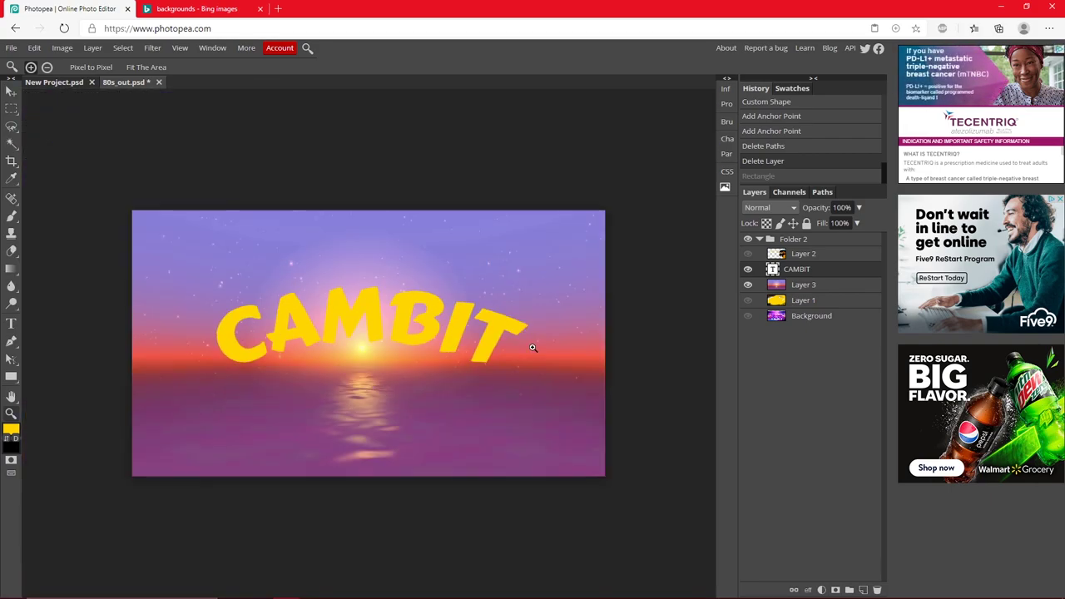
click(180, 47)
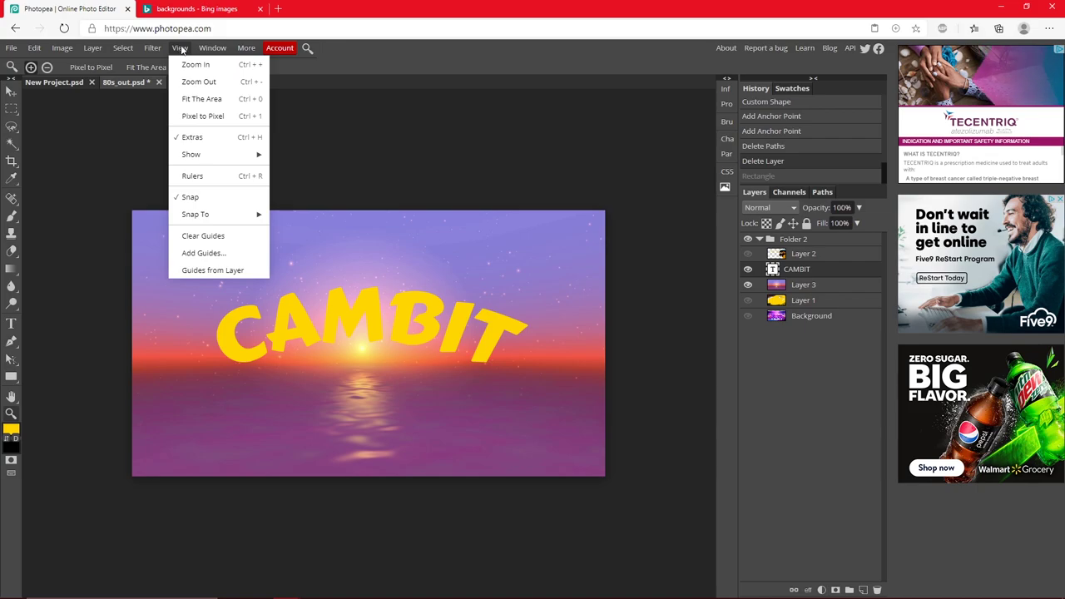
click(225, 105)
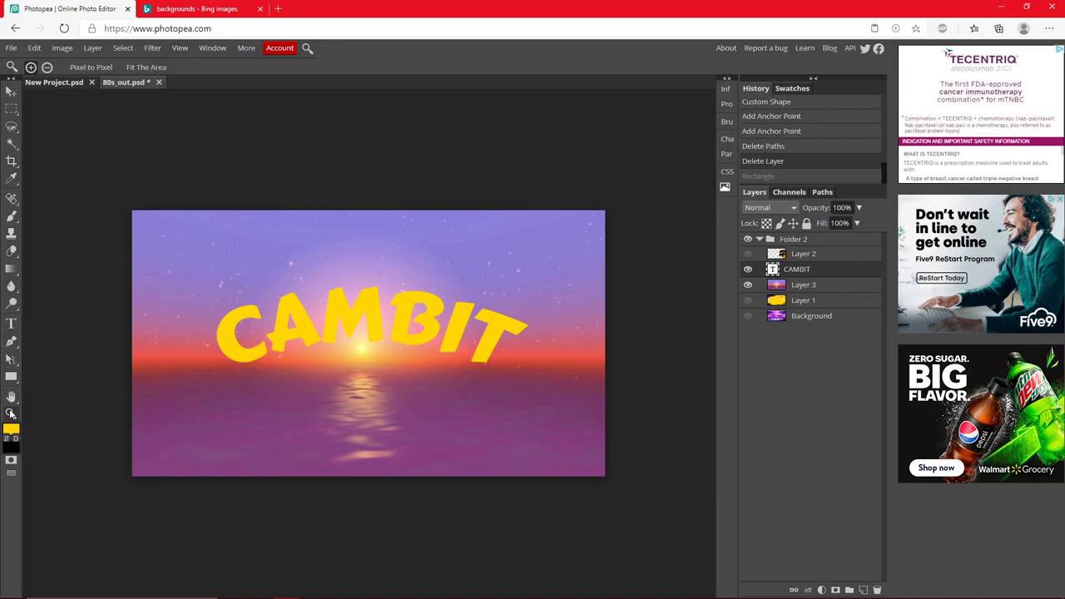
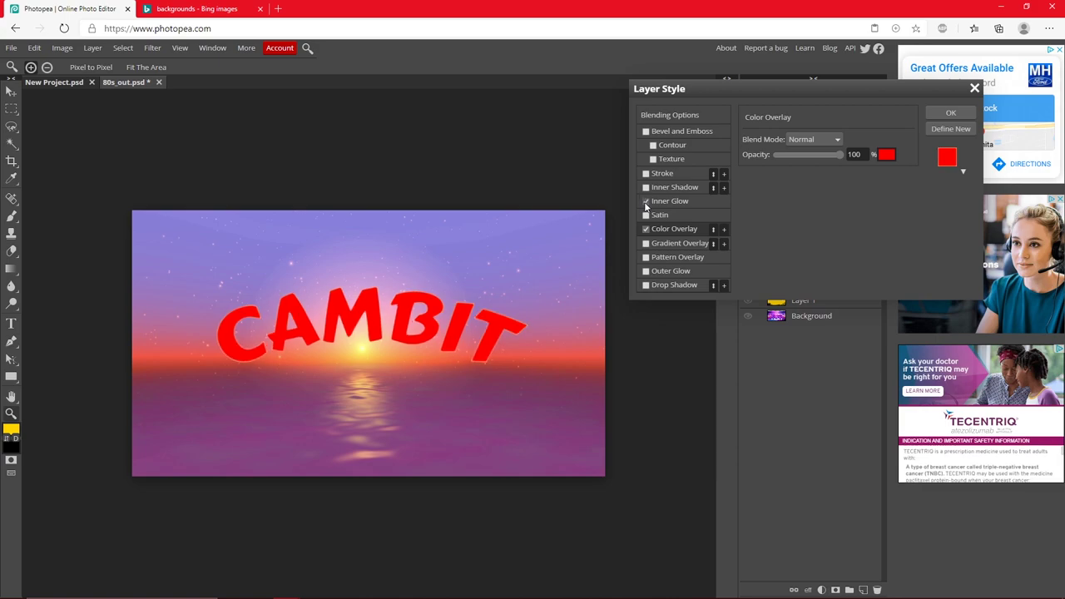
Give the CAMBIT text a white Inner Glow with Normal blending, 100% opacity, 18% spread and 12 px size
click(676, 206)
click(751, 186)
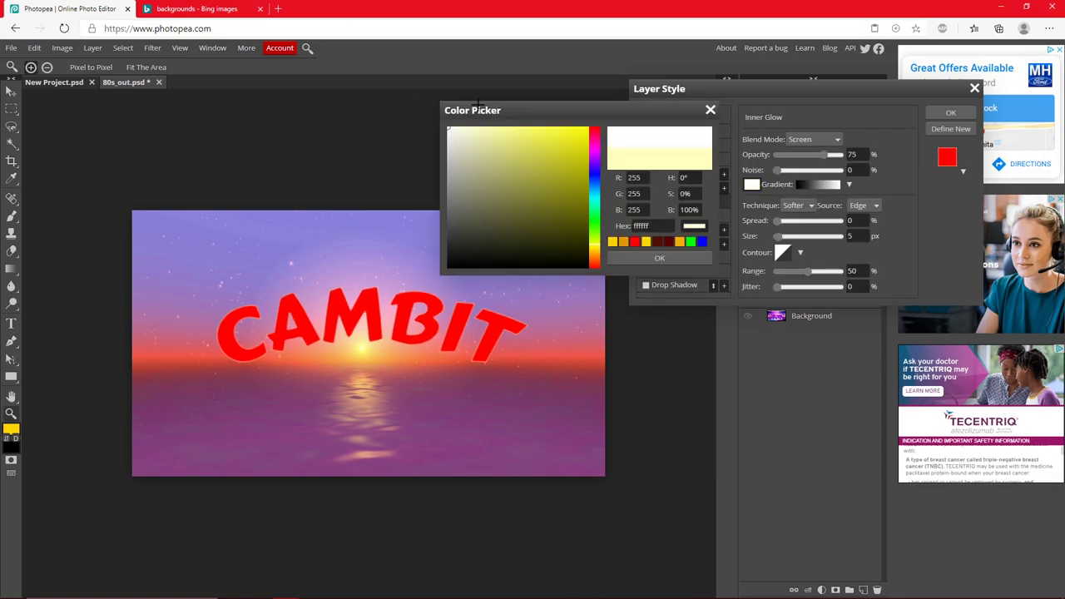
click(659, 258)
click(823, 140)
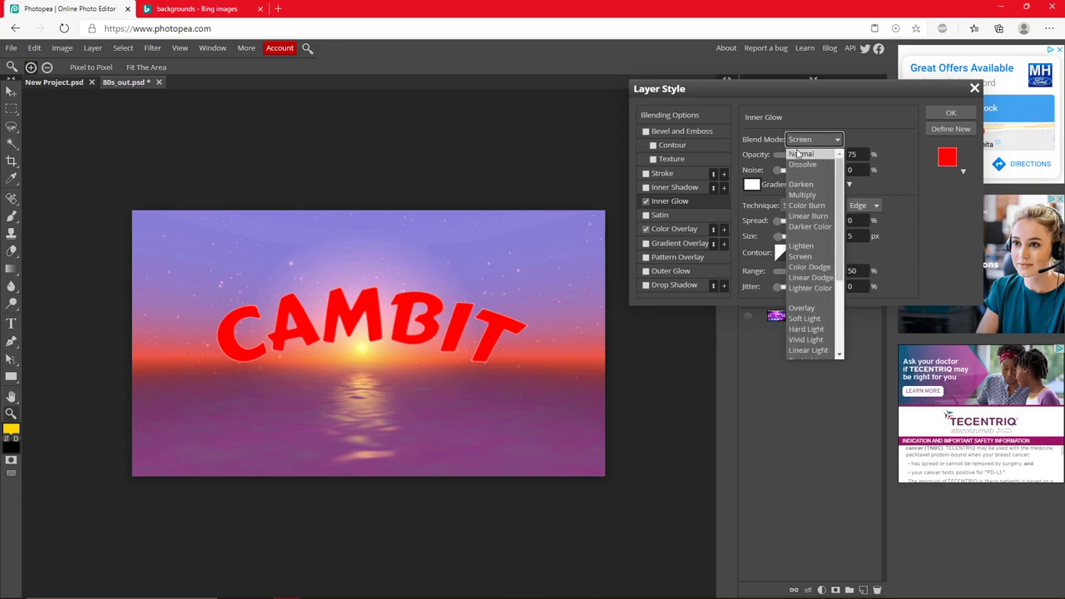
key(Escape)
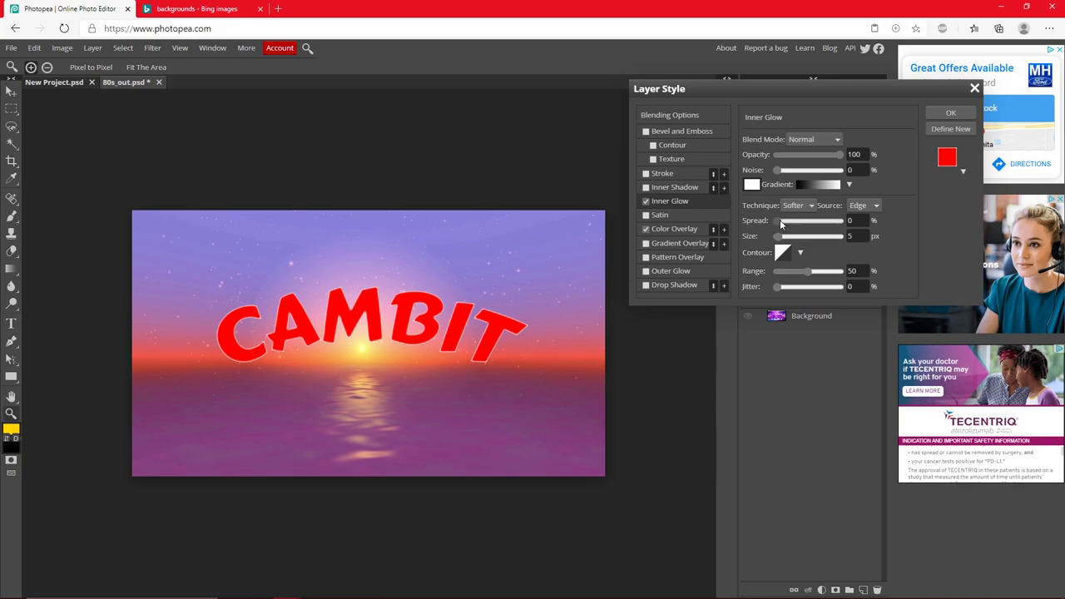
drag(781, 221, 779, 238)
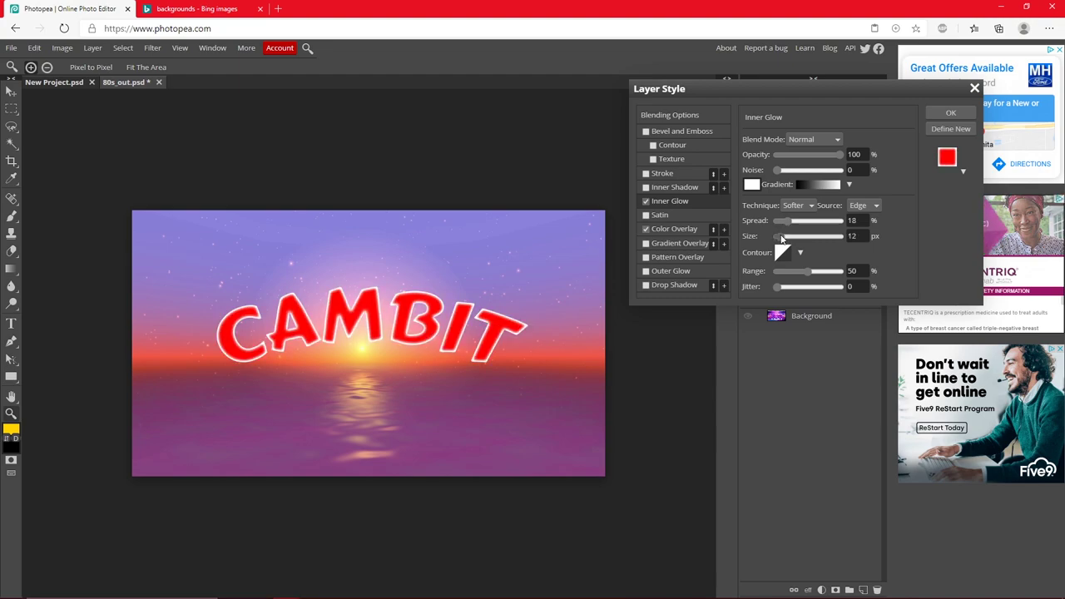
Replace the CAMBIT text's Color Overlay with a Gradient Overlay, leaving Outer Glow off
click(674, 271)
click(648, 271)
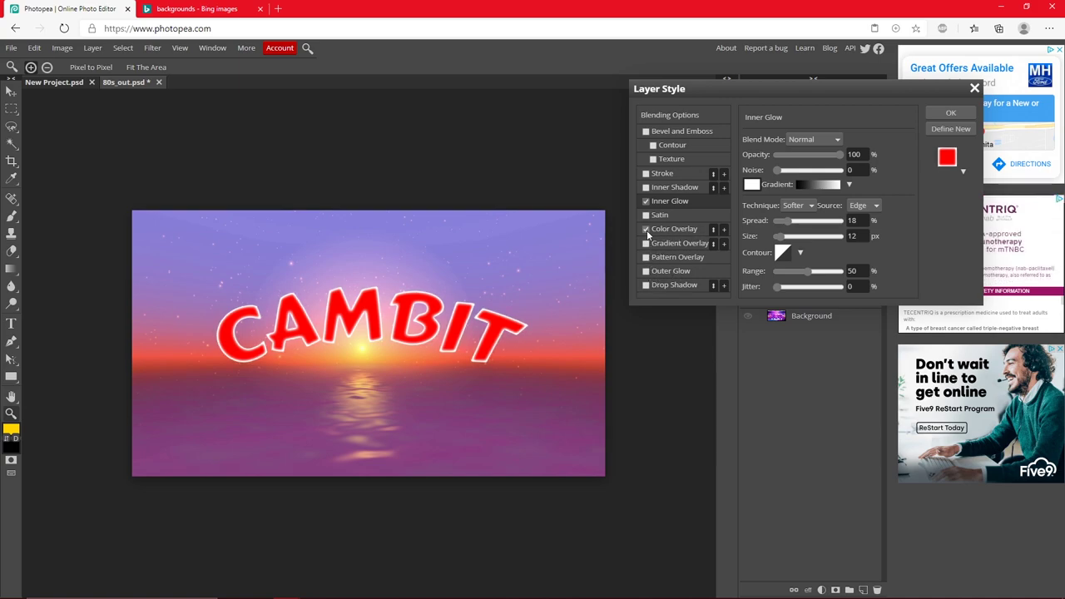
click(645, 230)
click(647, 244)
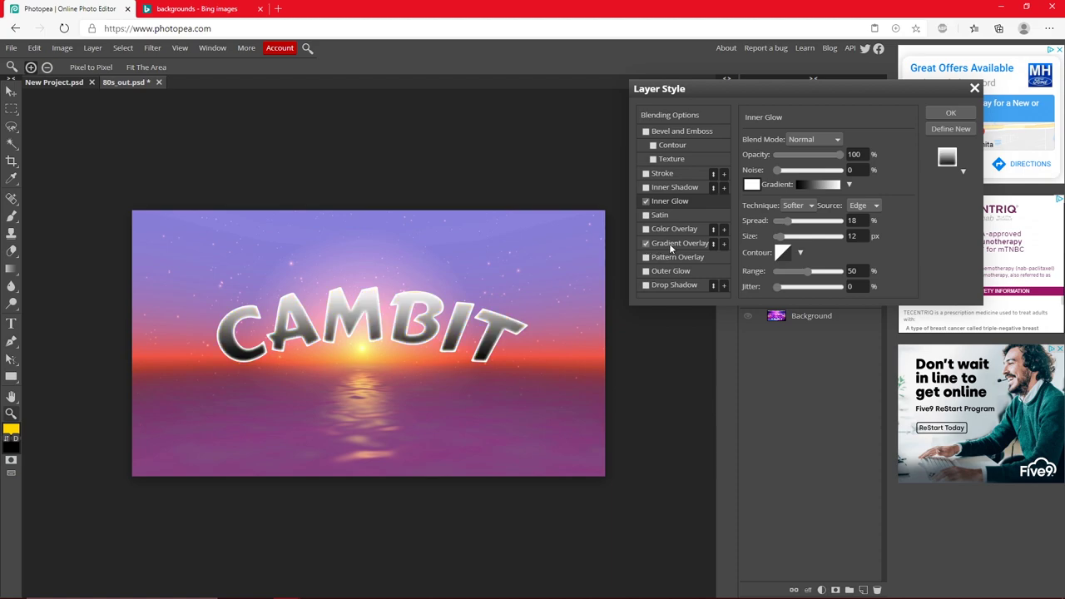
click(672, 244)
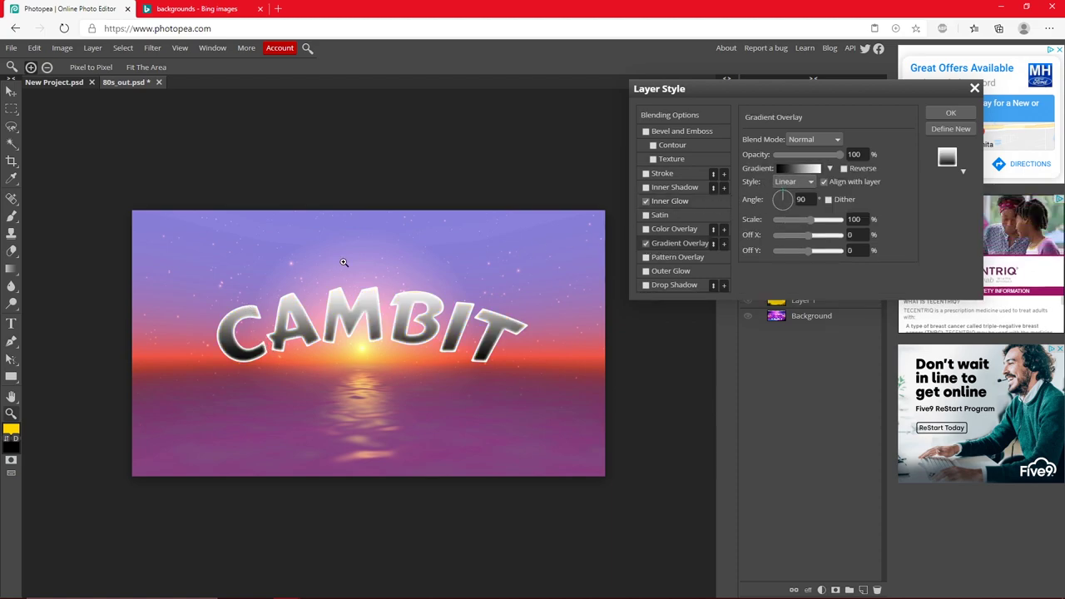
Set the Gradient Overlay's start colour to yellow and its end colour to red (ff0017)
click(799, 170)
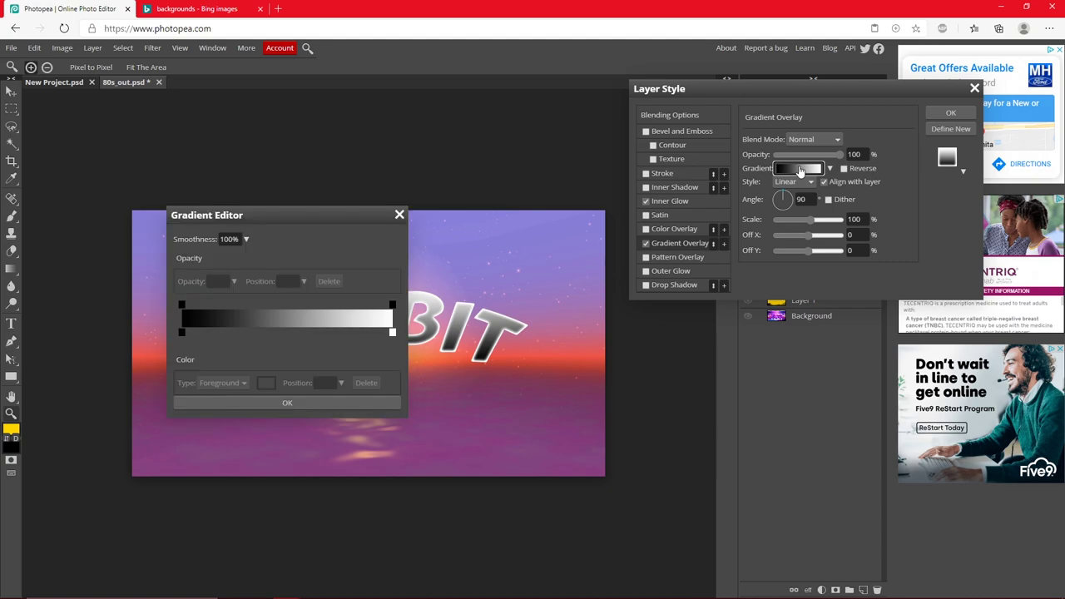
double_click(181, 333)
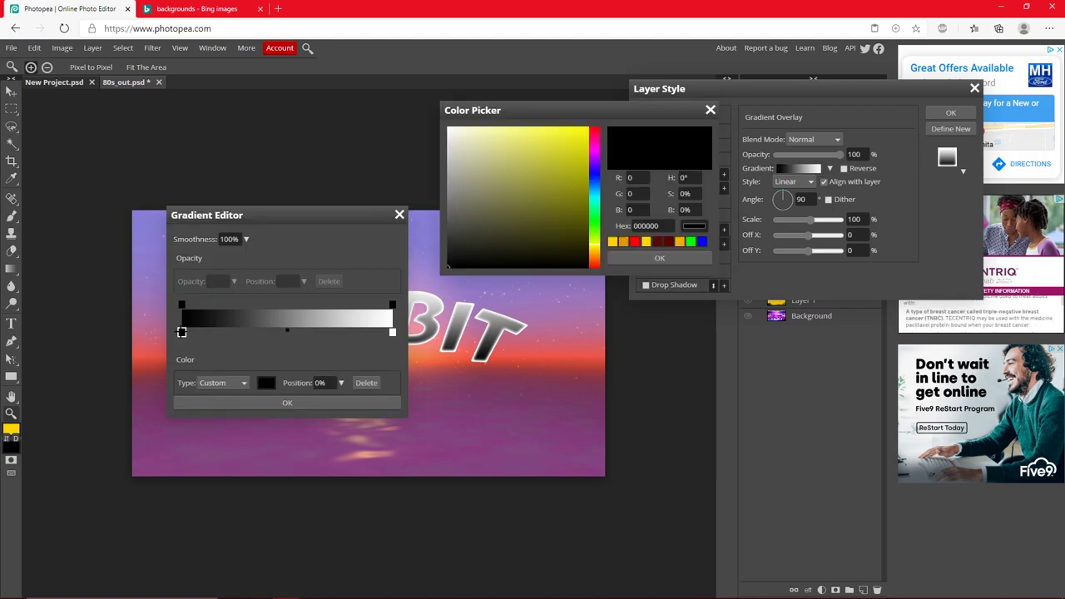
click(582, 131)
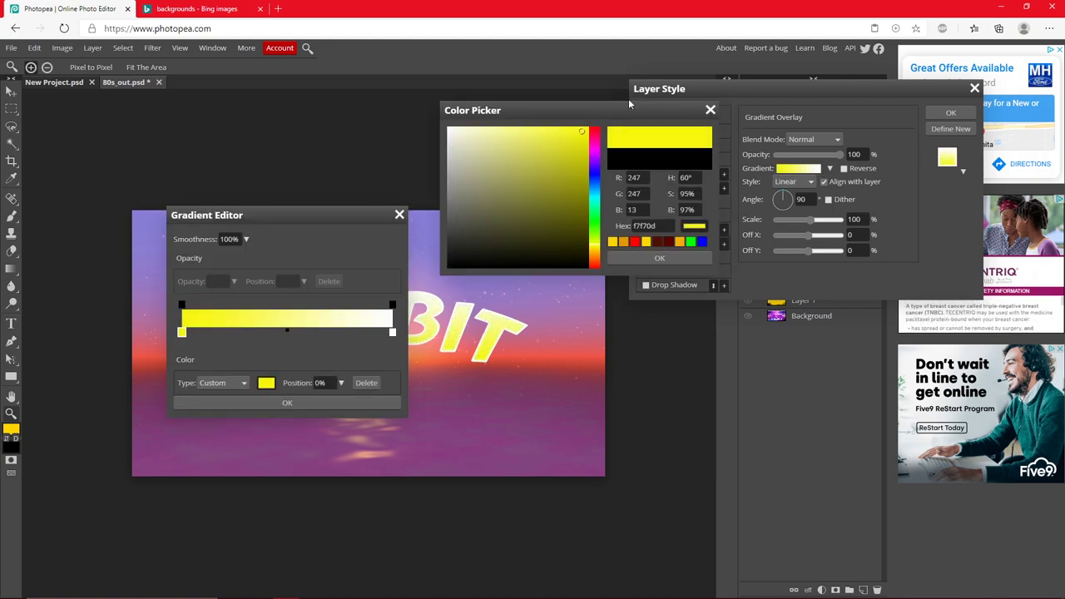
click(639, 258)
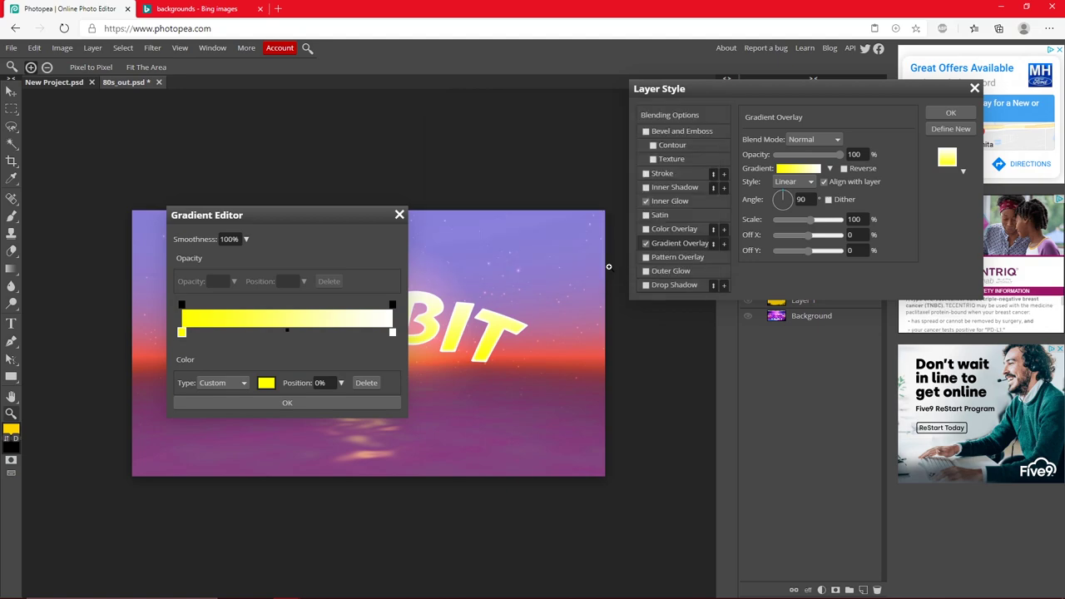
double_click(393, 332)
drag(583, 216, 588, 128)
click(594, 128)
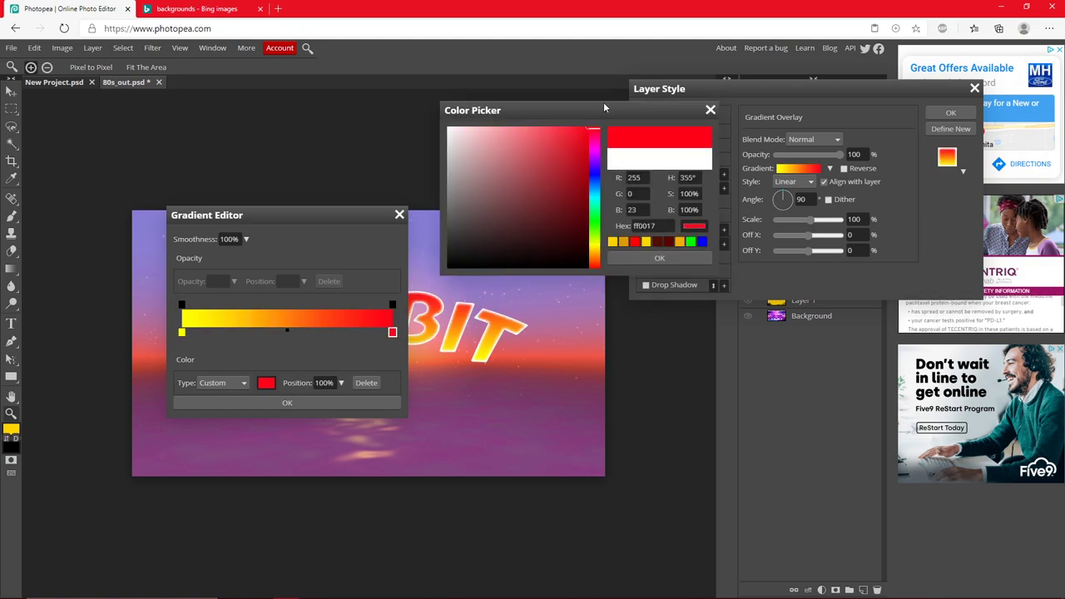
click(641, 259)
click(388, 403)
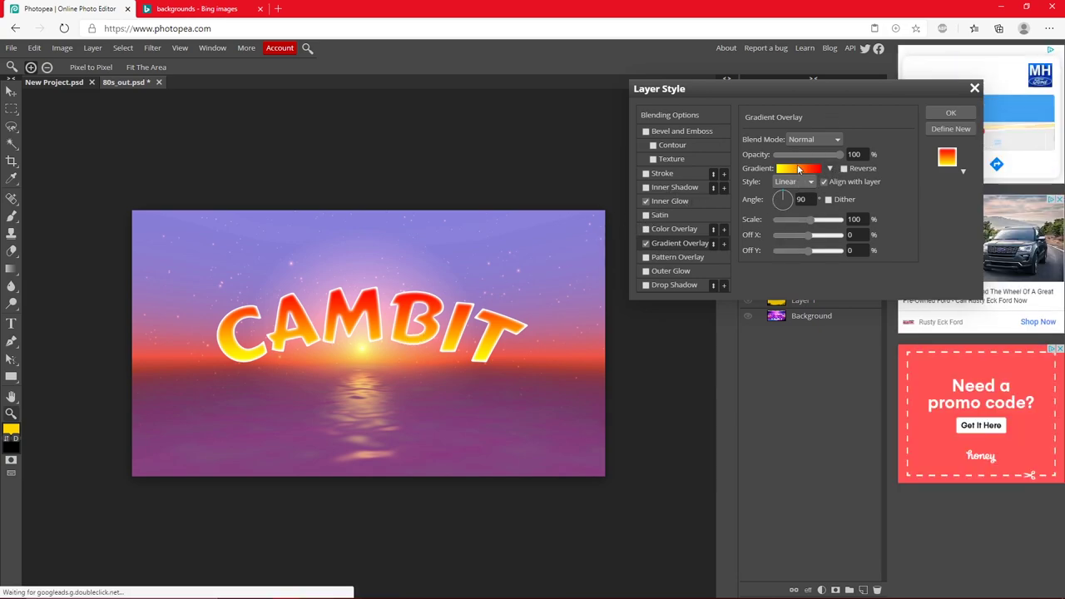
Add a black outside Stroke of about 11 px to the CAMBIT text
click(646, 173)
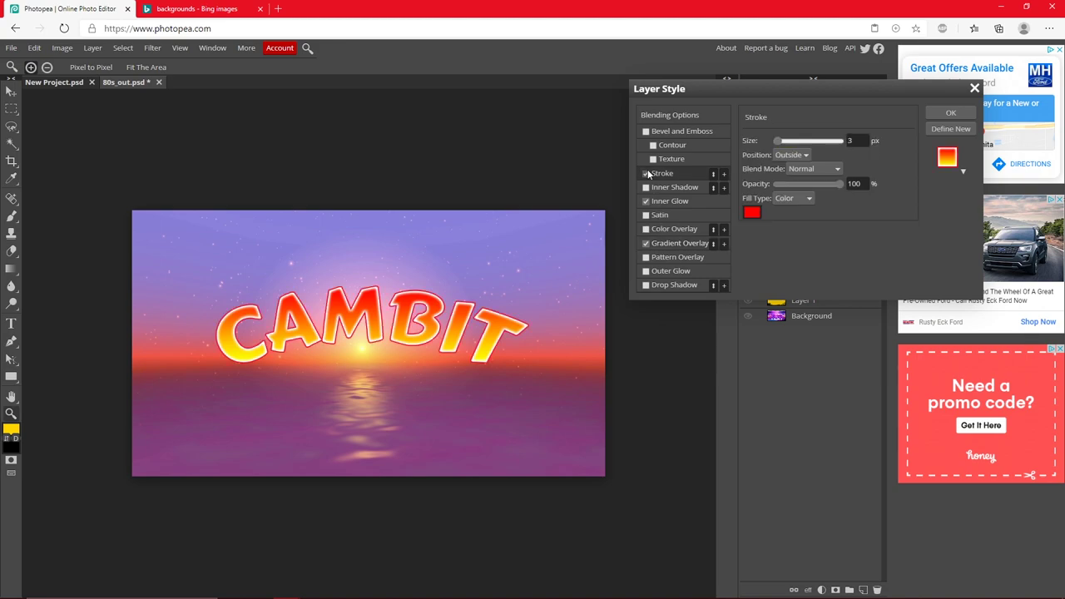
click(751, 215)
click(541, 265)
click(677, 268)
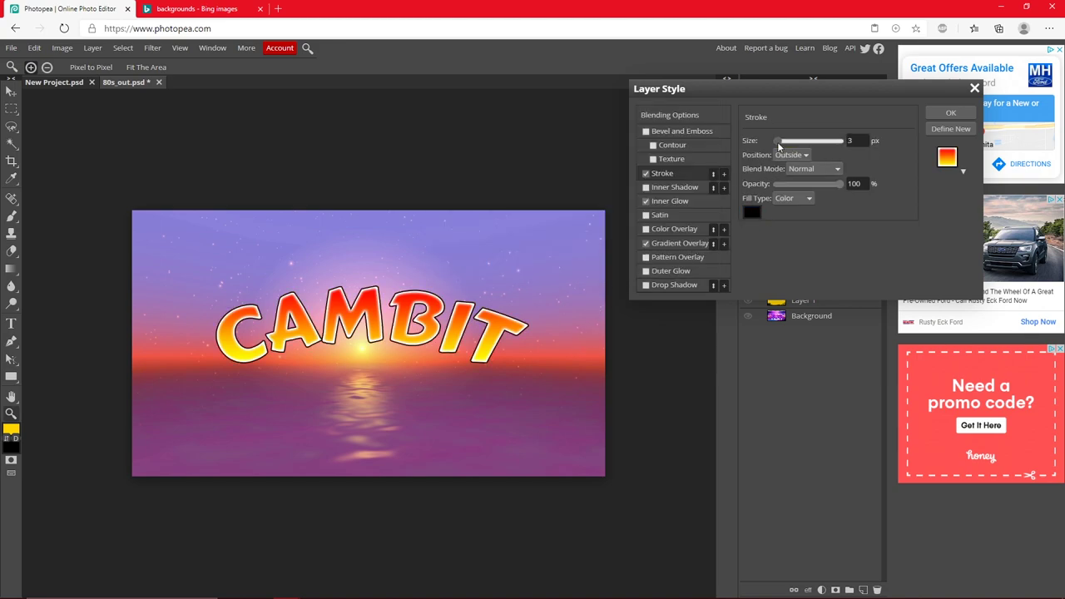
drag(779, 145, 780, 144)
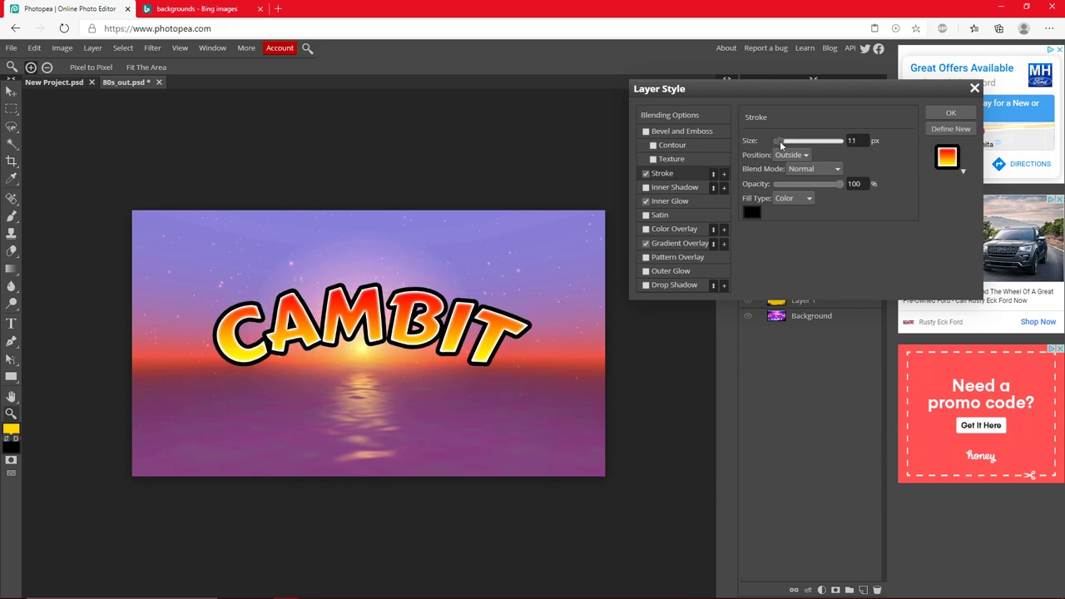
drag(783, 140, 781, 139)
Try the Bevel and Emboss and Satin effects on the CAMBIT text, switching each one off again
click(645, 131)
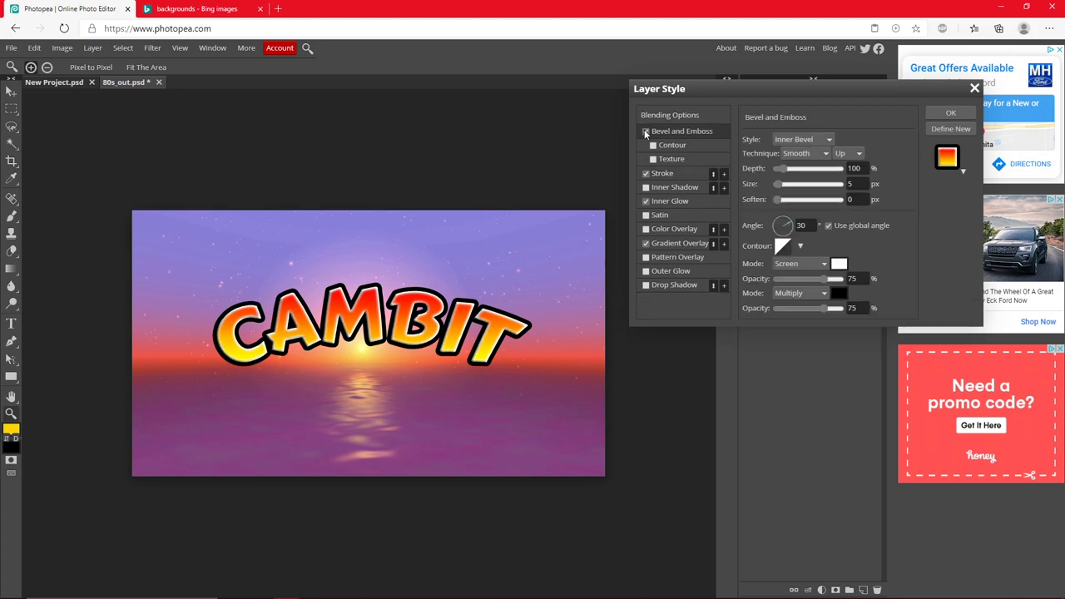
click(645, 130)
click(646, 214)
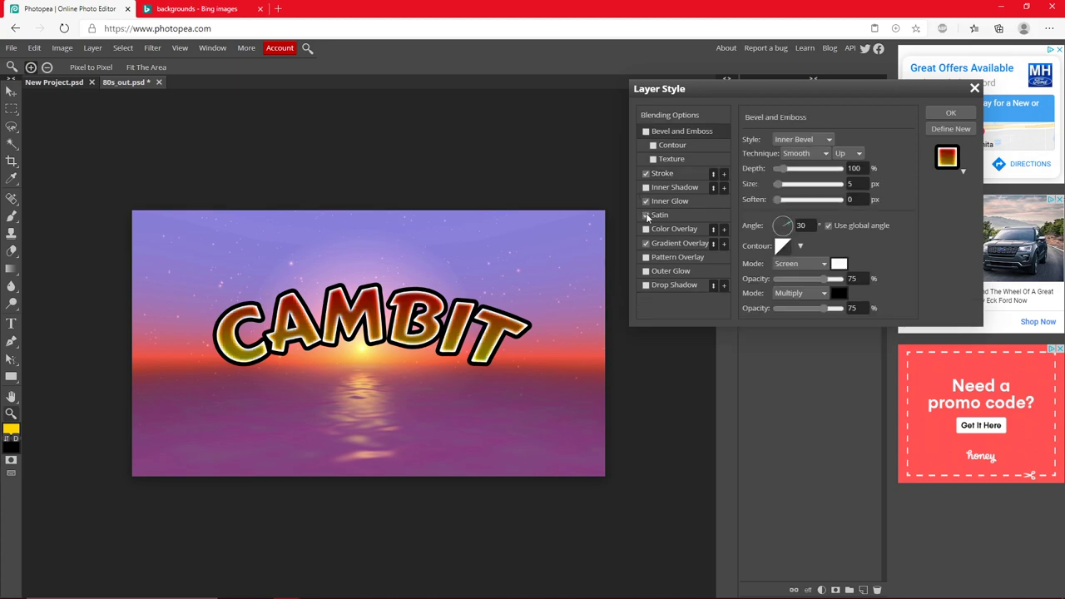
click(646, 215)
Add a Drop Shadow to the CAMBIT text and apply the layer style
click(646, 285)
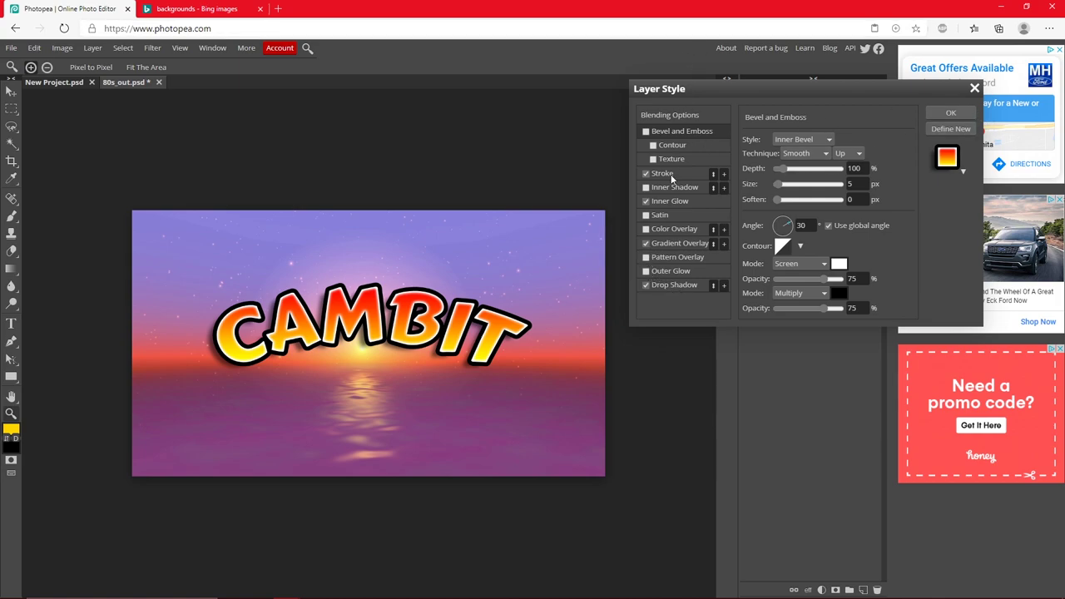
click(950, 113)
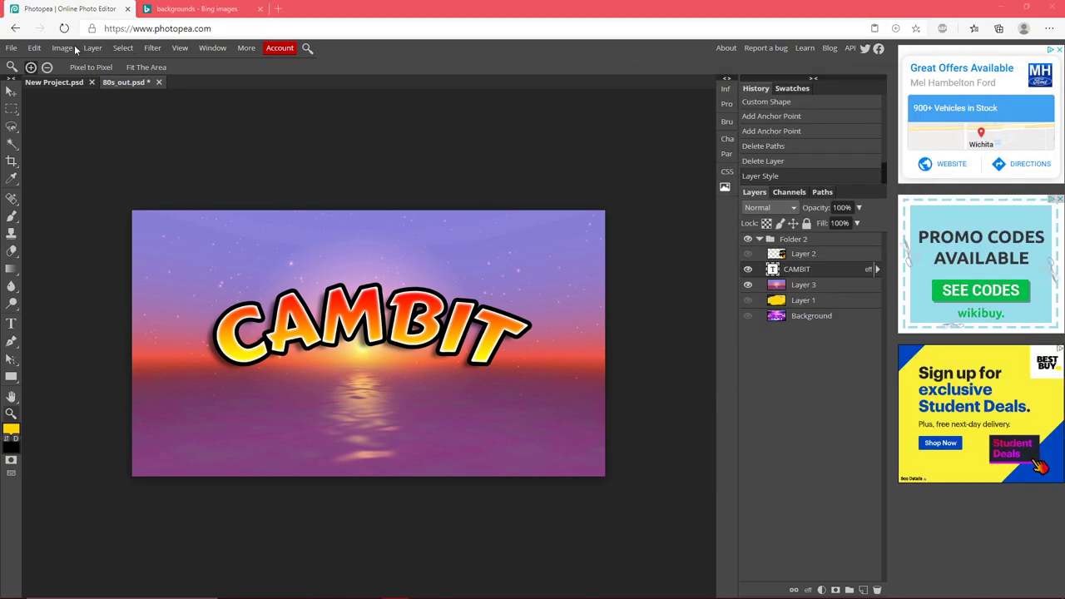
Export the artwork as a 1280 × 720 px PNG at 100% quality
click(12, 47)
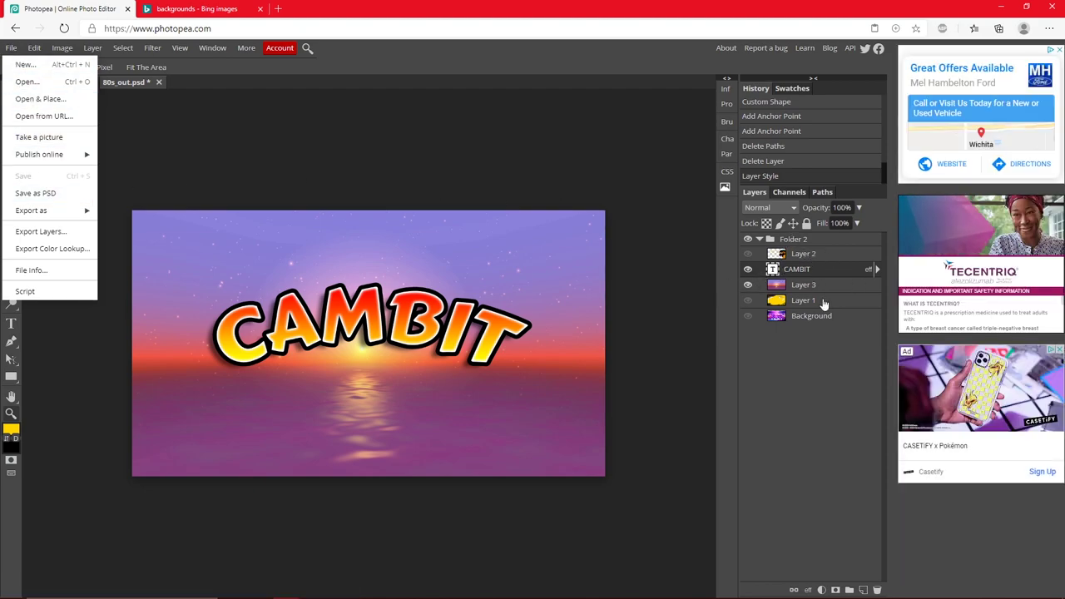
mouse_move(50, 210)
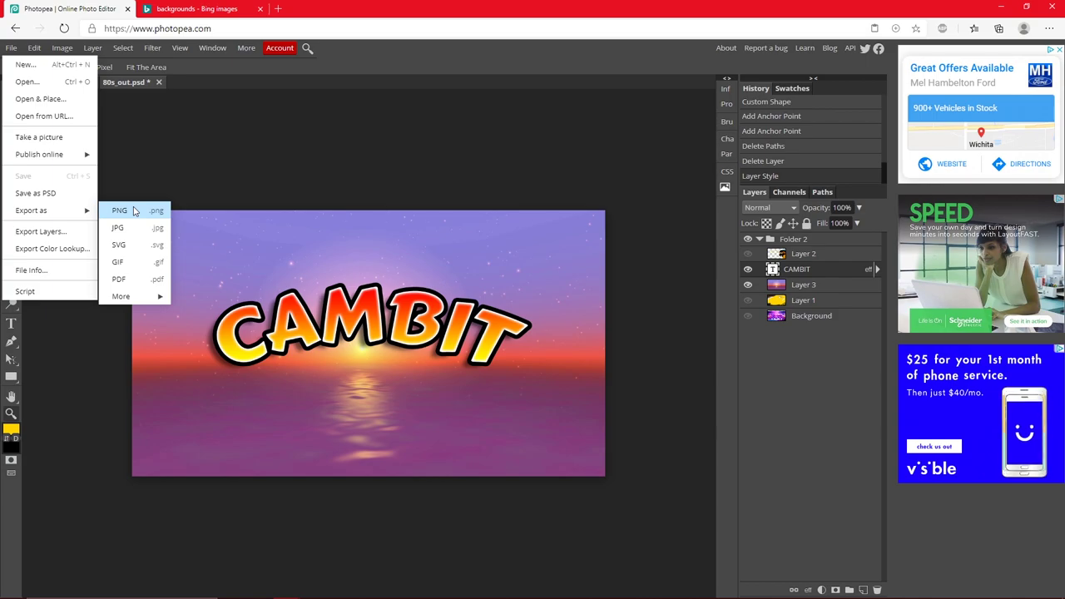
click(121, 213)
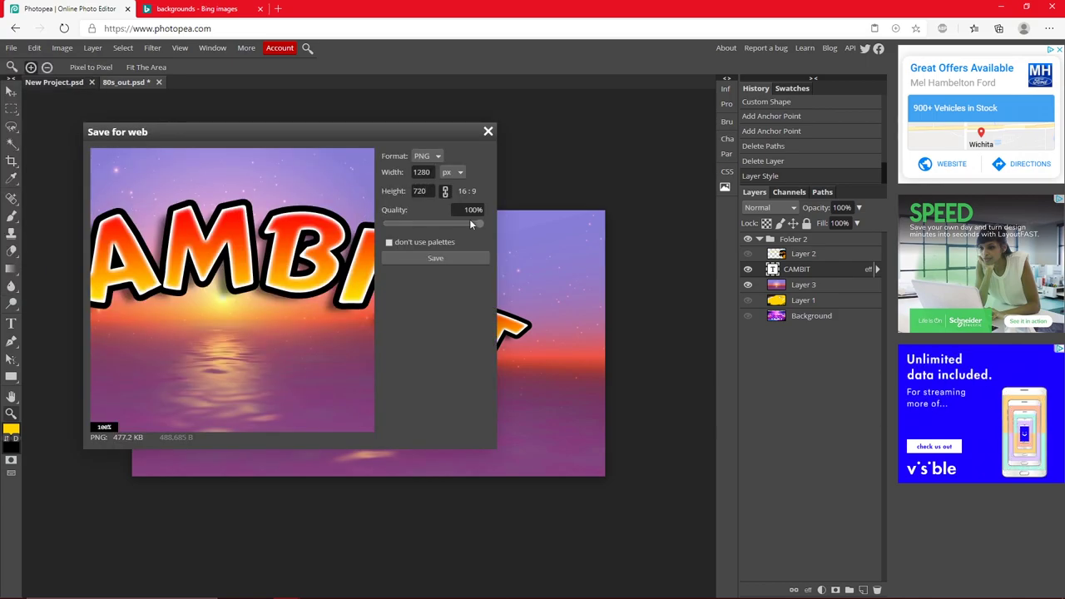
click(445, 257)
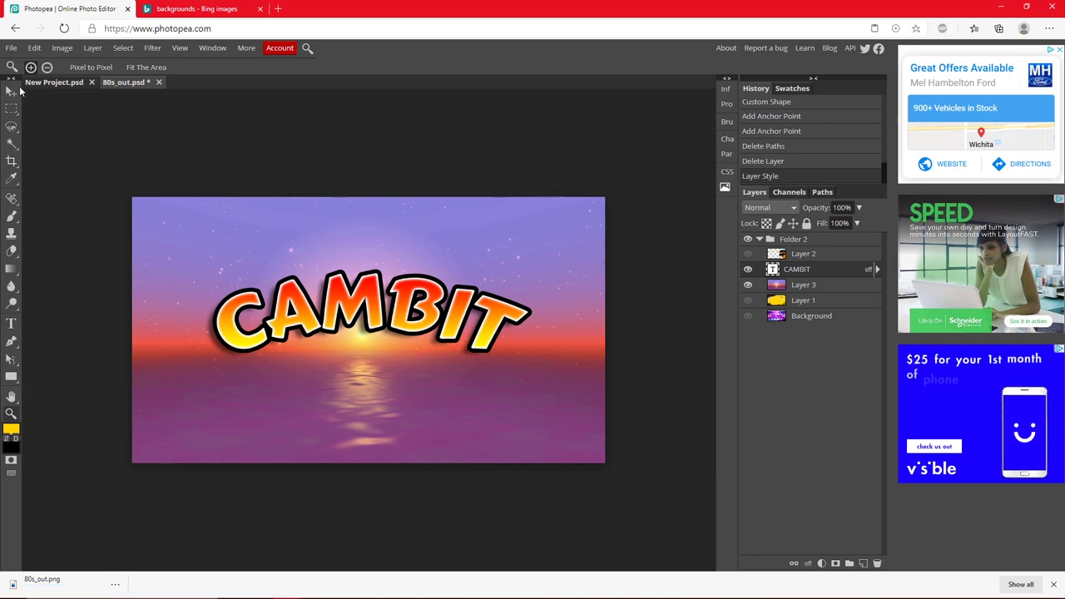
Save the layered project as a PSD file
click(12, 49)
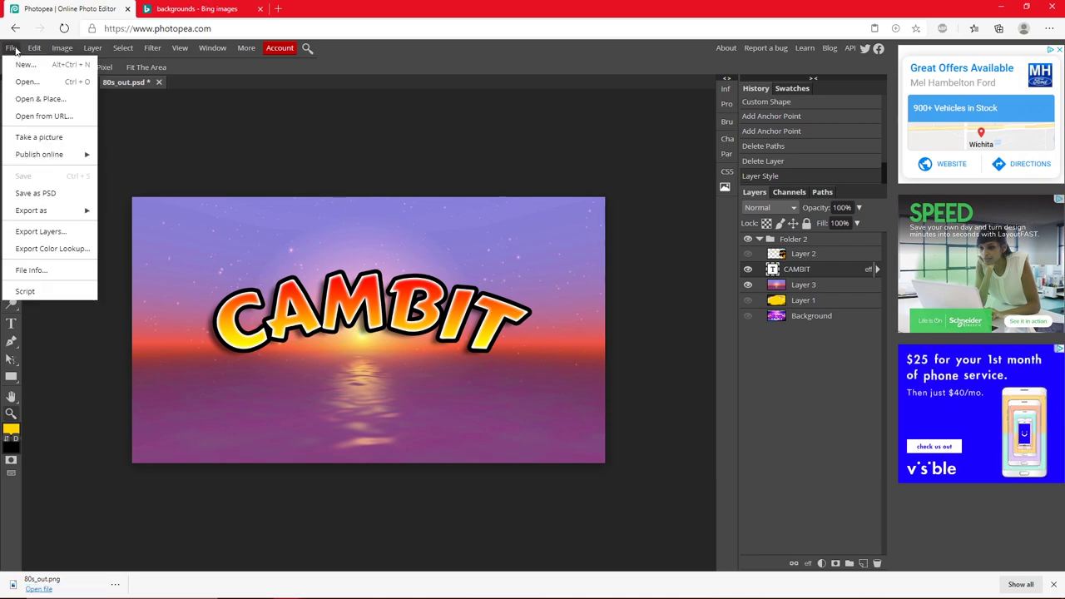
click(35, 193)
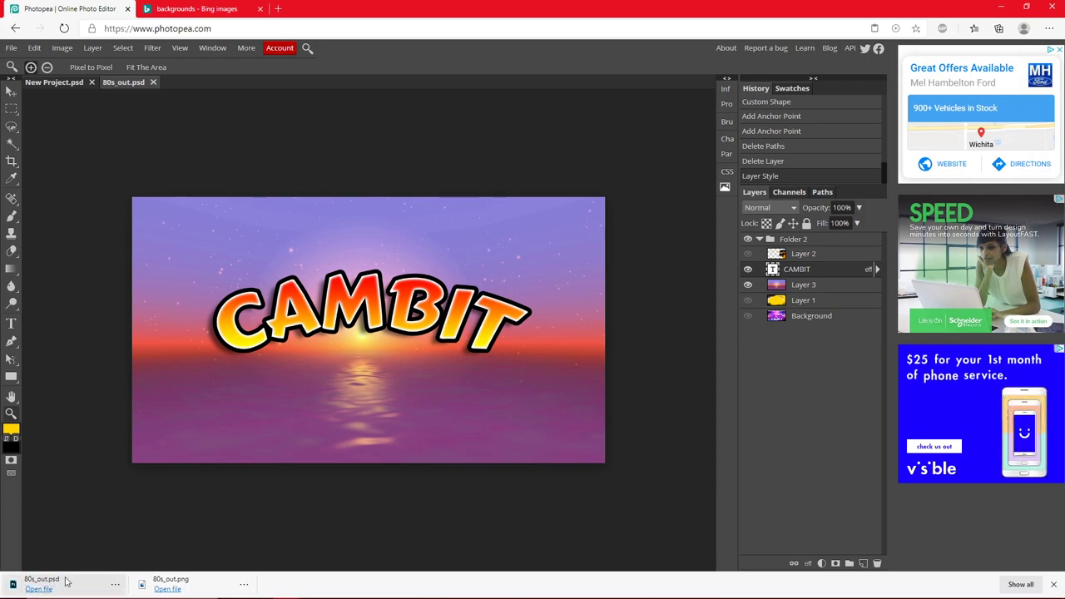
Place the downloaded 80s_out.psd into the open document at its original size and commit the placement
drag(74, 575, 90, 405)
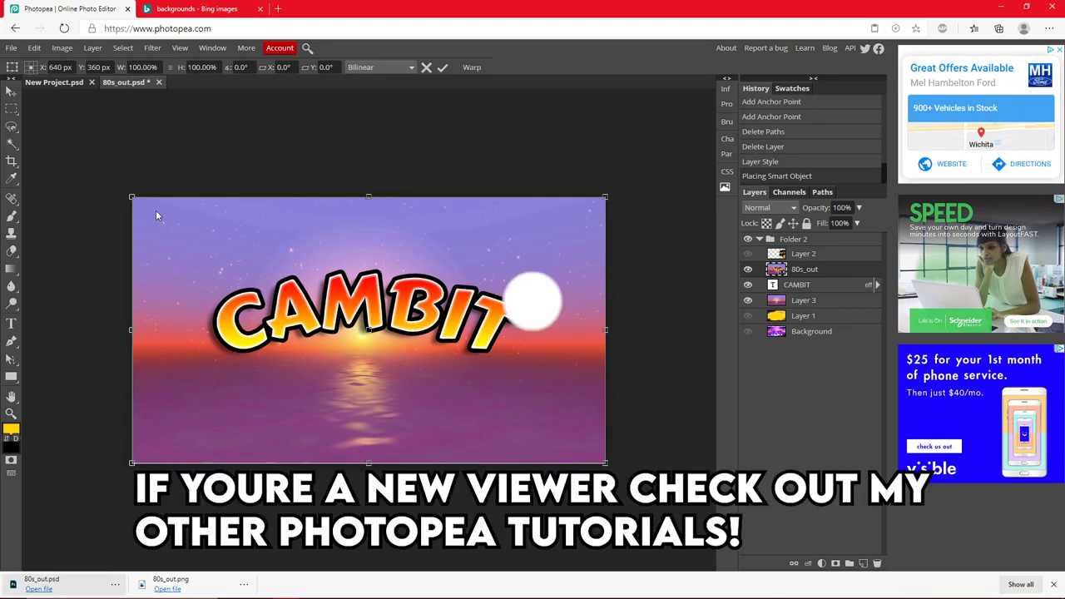
click(442, 67)
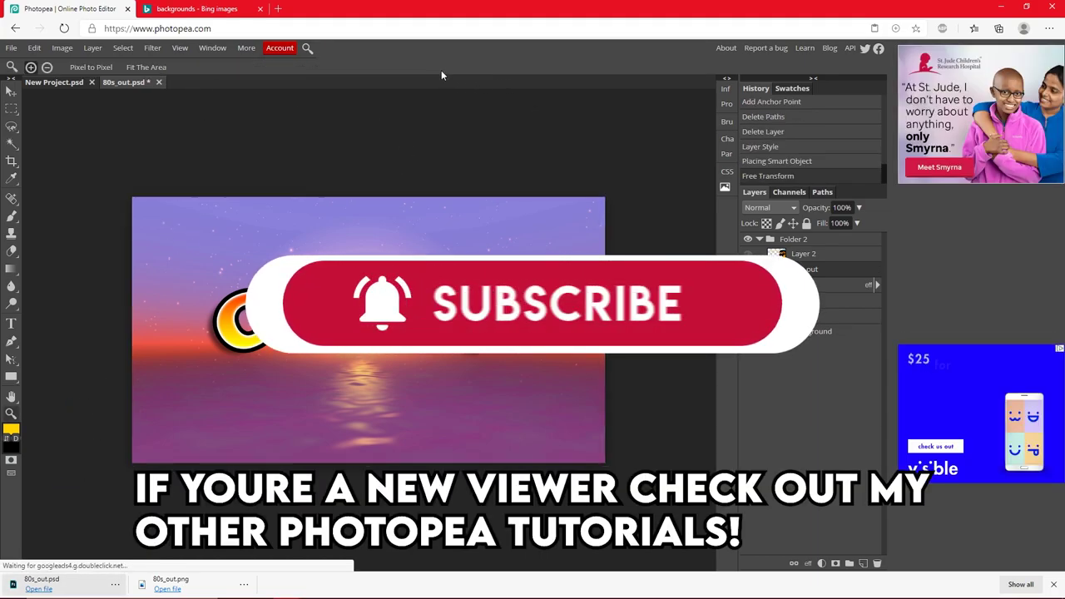